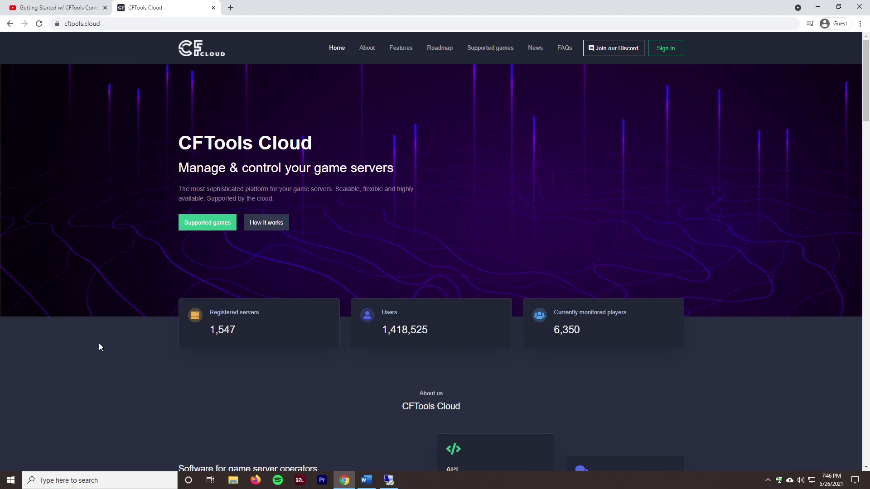
Step: Go from the account dashboard and Account page to the Subscription plans page
{"action": "scroll", "coordinate": [99, 347], "scroll_direction": "down", "scroll_amount": 2}
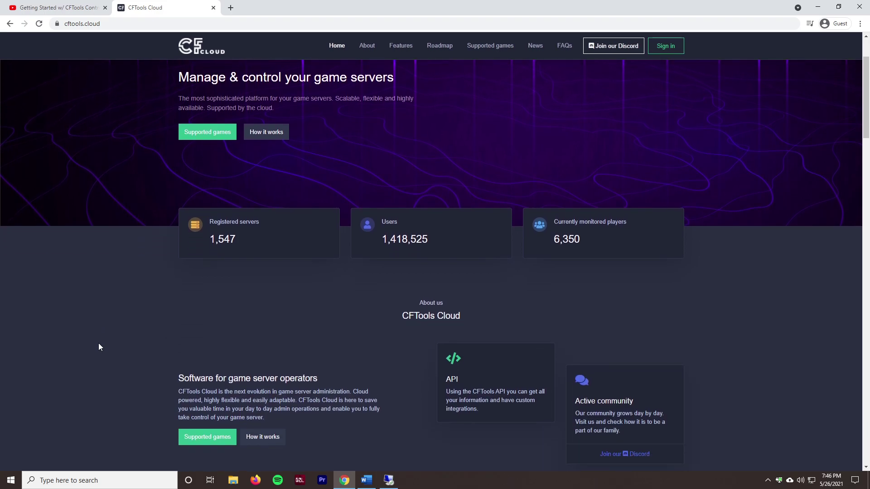
{"action": "scroll", "coordinate": [100, 343], "scroll_direction": "down", "scroll_amount": 12}
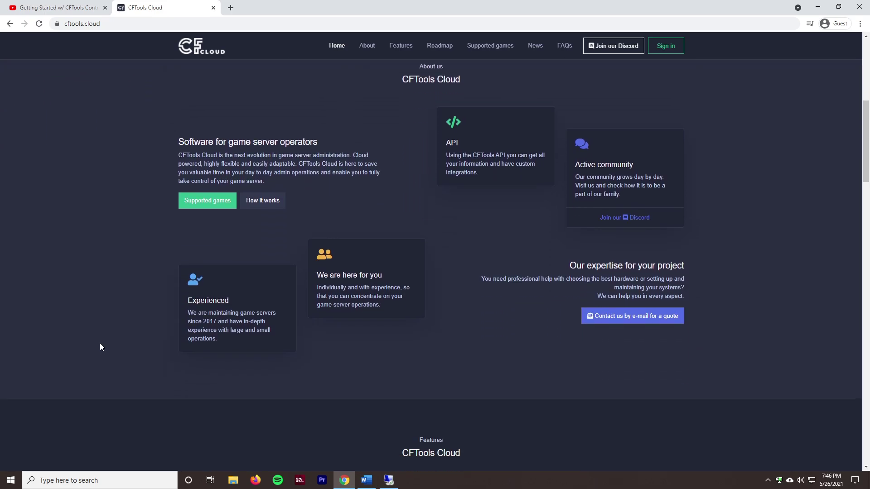
{"action": "scroll", "coordinate": [132, 254], "scroll_direction": "down", "scroll_amount": 2}
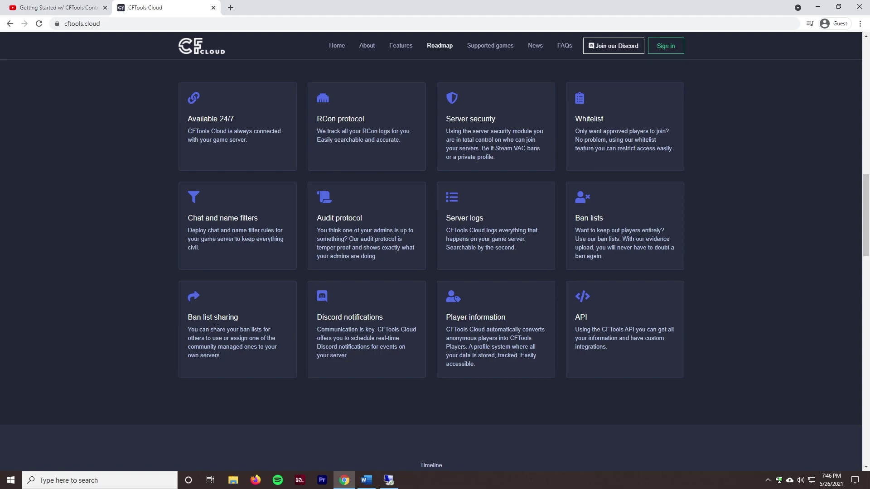
{"action": "scroll", "coordinate": [278, 339], "scroll_direction": "down", "scroll_amount": 8}
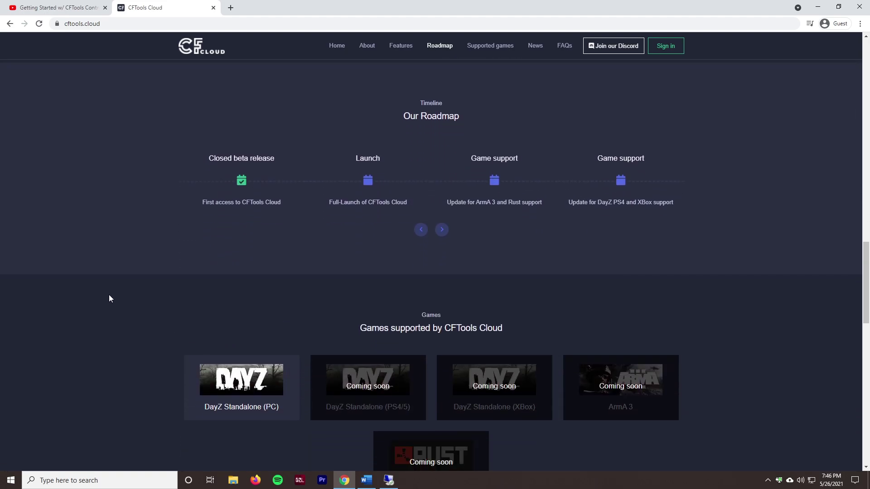
{"action": "scroll", "coordinate": [113, 302], "scroll_direction": "up", "scroll_amount": 8}
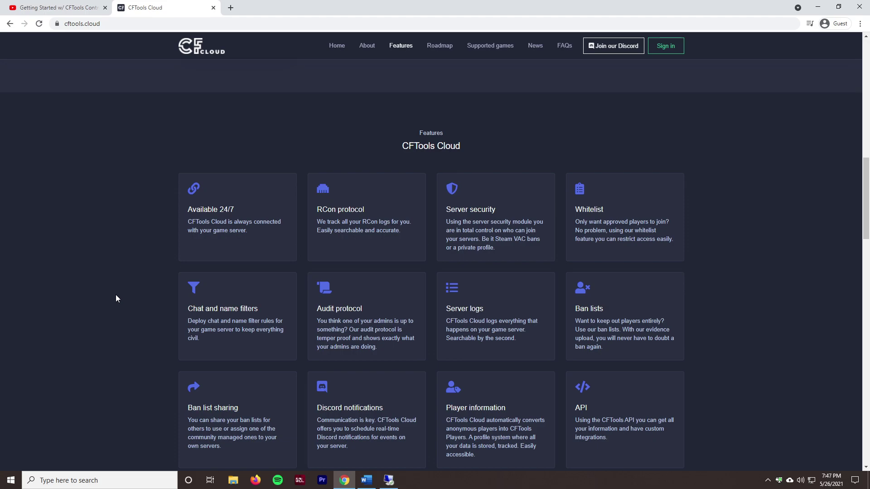
{"action": "scroll", "coordinate": [116, 298], "scroll_direction": "up", "scroll_amount": 12}
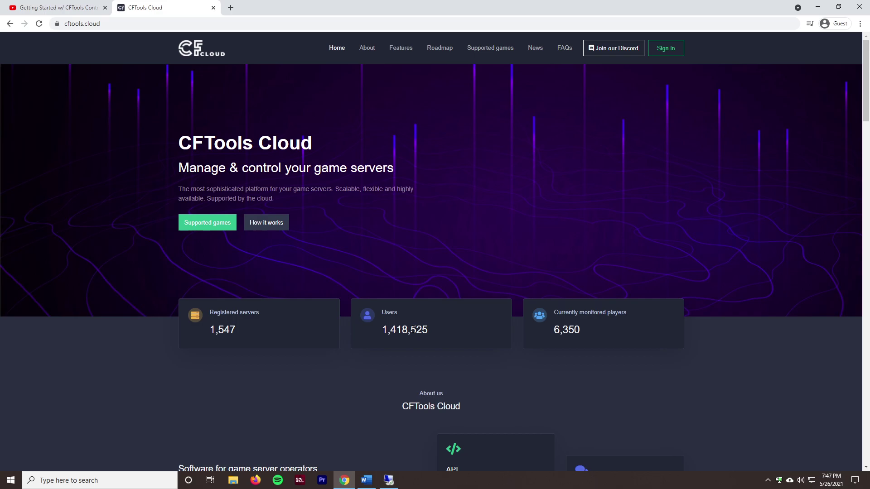
{"action": "scroll", "coordinate": [188, 402], "scroll_direction": "down", "scroll_amount": 2}
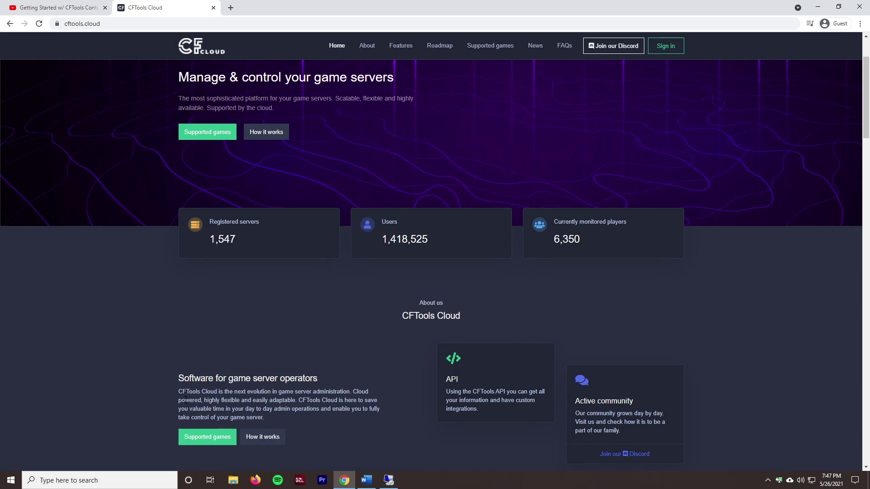
{"action": "scroll", "coordinate": [186, 400], "scroll_direction": "up", "scroll_amount": 2}
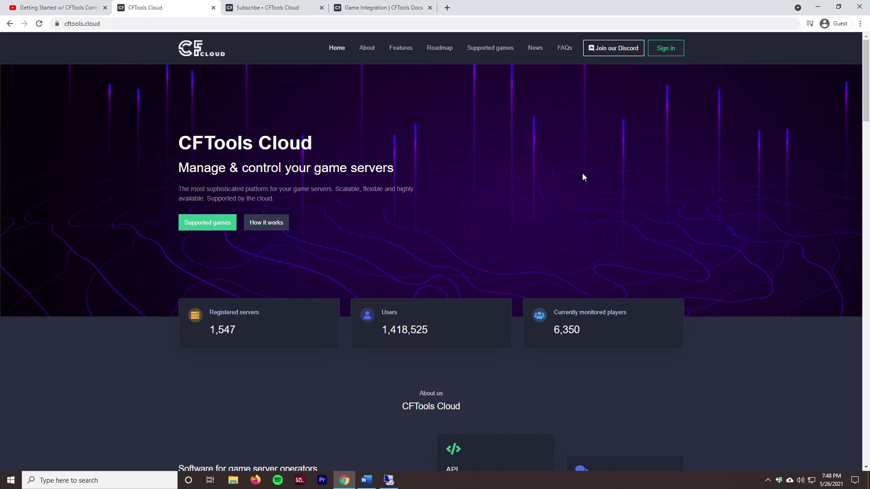
{"action": "left_click", "coordinate": [271, 7]}
{"action": "left_click", "coordinate": [36, 84]}
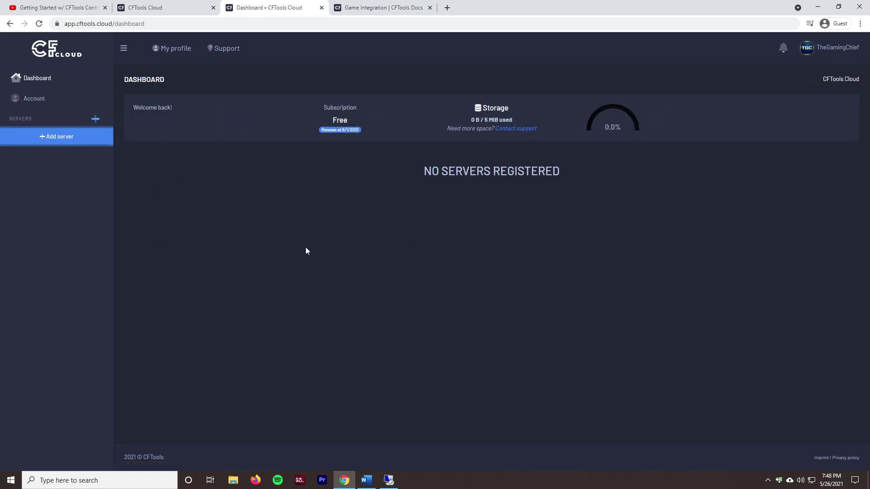
{"action": "left_click", "coordinate": [37, 99]}
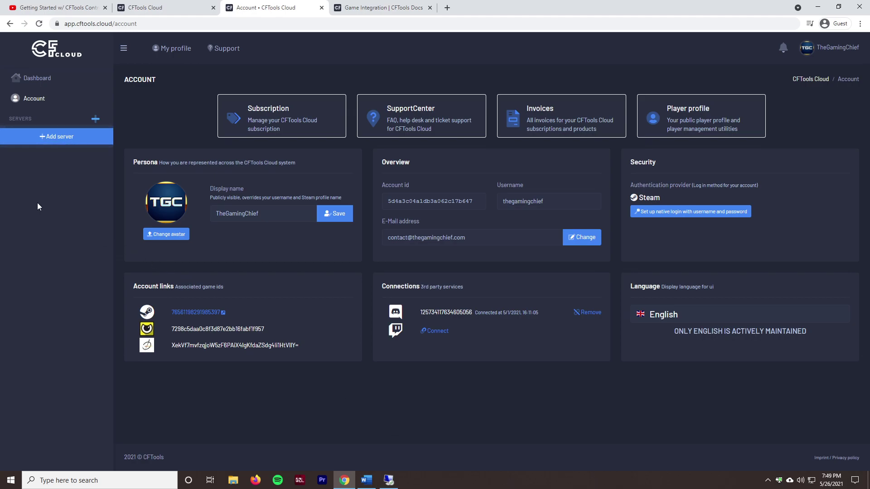
{"action": "left_click", "coordinate": [268, 119]}
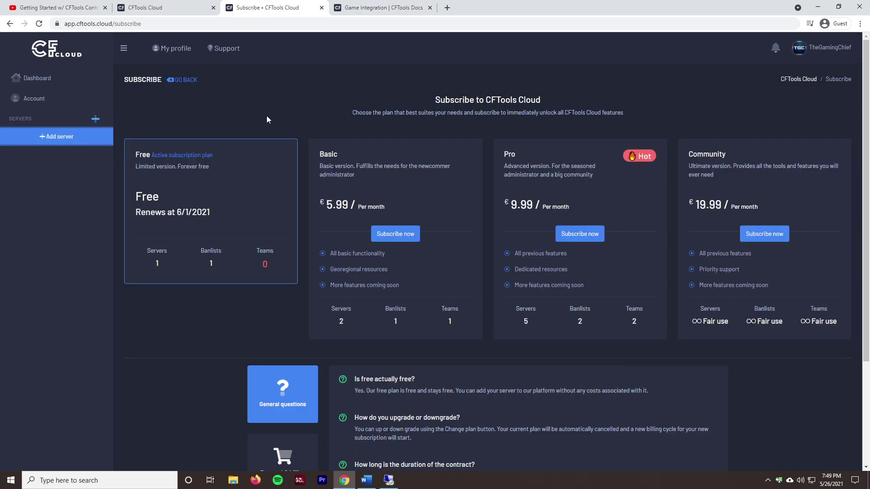
Step: Highlight the Free plan heading and the Basic plan title and description
{"action": "triple_click", "coordinate": [173, 155]}
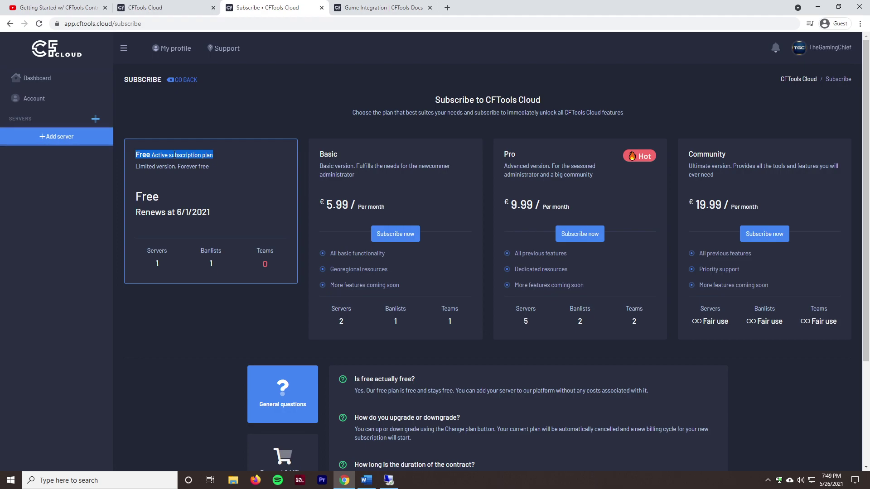
{"action": "scroll", "coordinate": [241, 238], "scroll_direction": "down", "scroll_amount": 1}
{"action": "left_click_drag", "start_coordinate": [365, 178], "coordinate": [320, 155]}
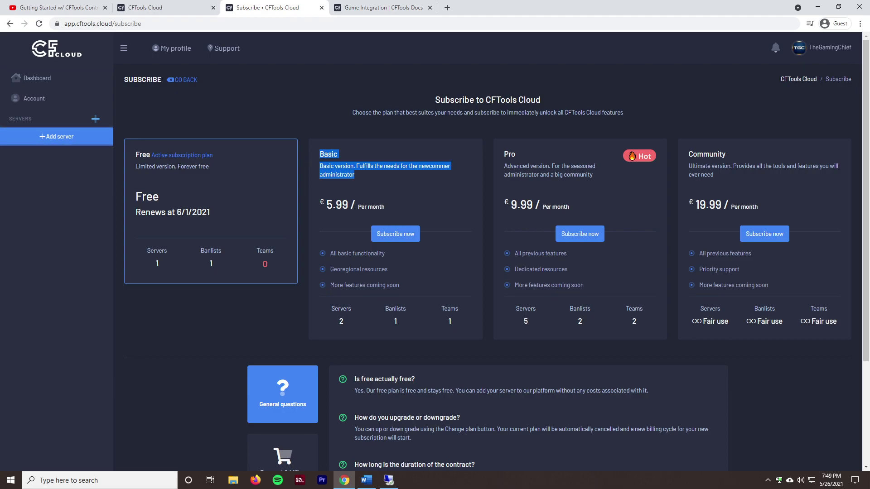
{"action": "triple_click", "coordinate": [341, 165]}
{"action": "left_click", "coordinate": [380, 173]}
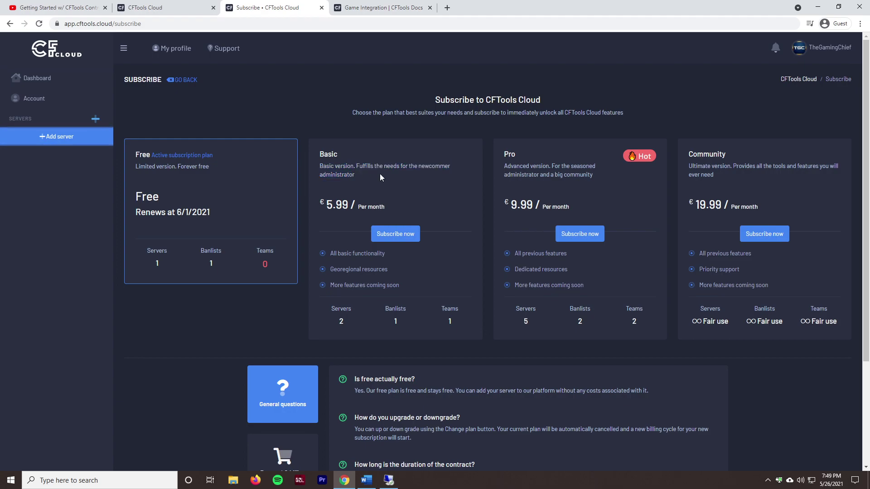
{"action": "scroll", "coordinate": [380, 173], "scroll_direction": "down", "scroll_amount": 3}
Step: Show the Feature comparison table below the plan cards and scroll through it
{"action": "left_click", "coordinate": [300, 407]}
{"action": "scroll", "coordinate": [295, 394], "scroll_direction": "down", "scroll_amount": 4}
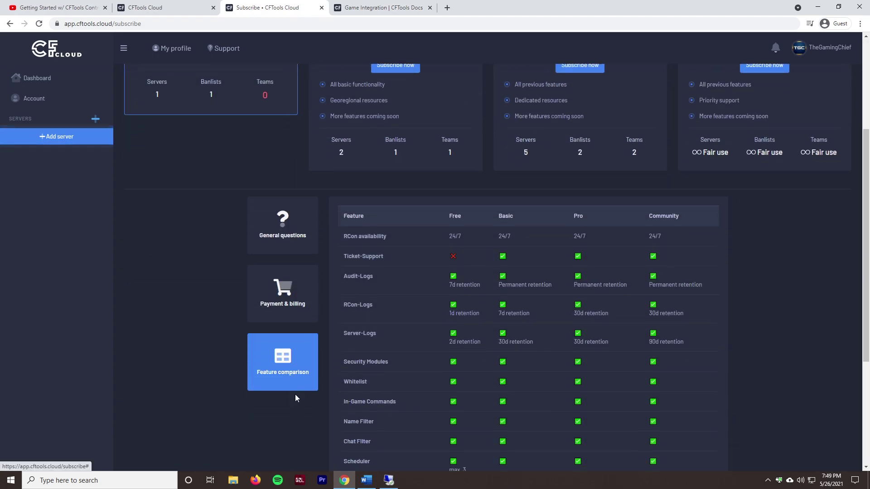
{"action": "scroll", "coordinate": [646, 307], "scroll_direction": "up", "scroll_amount": 1}
{"action": "scroll", "coordinate": [720, 306], "scroll_direction": "down", "scroll_amount": 1}
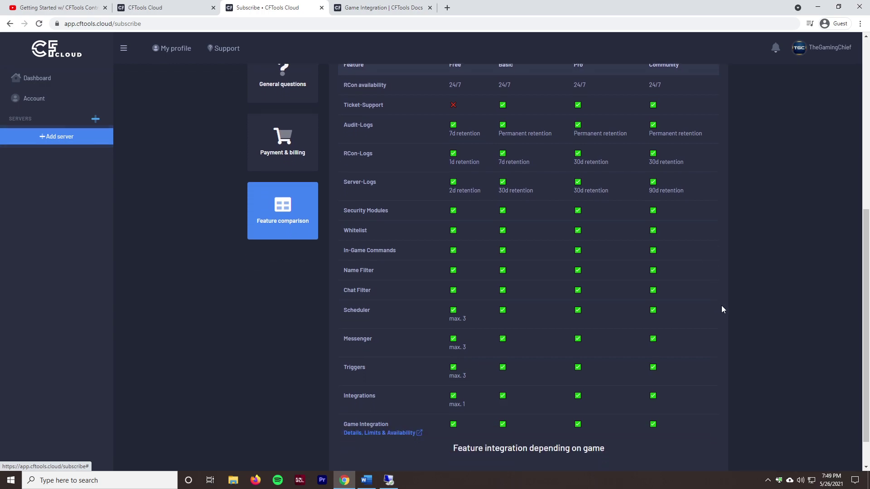
{"action": "scroll", "coordinate": [800, 305], "scroll_direction": "up", "scroll_amount": 1}
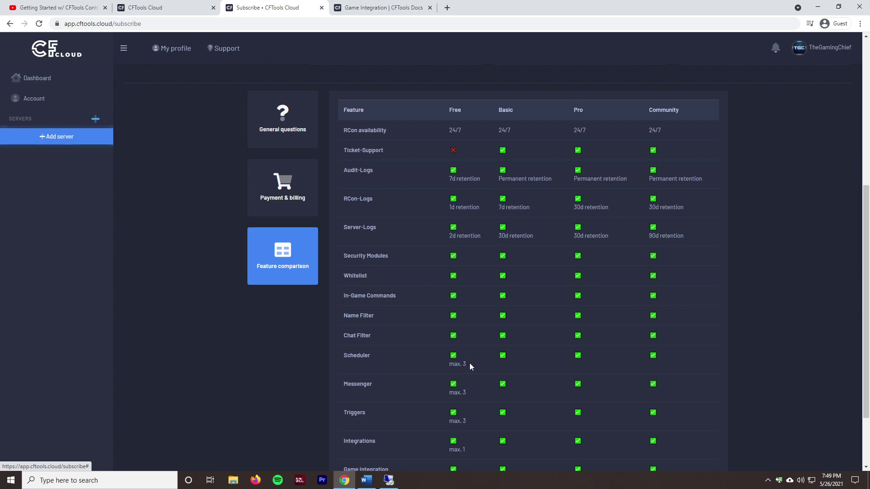
Step: Highlight the Free plan's Scheduler limit, then scroll the table back to the top
{"action": "left_click_drag", "start_coordinate": [466, 365], "coordinate": [453, 364]}
{"action": "left_click", "coordinate": [455, 381]}
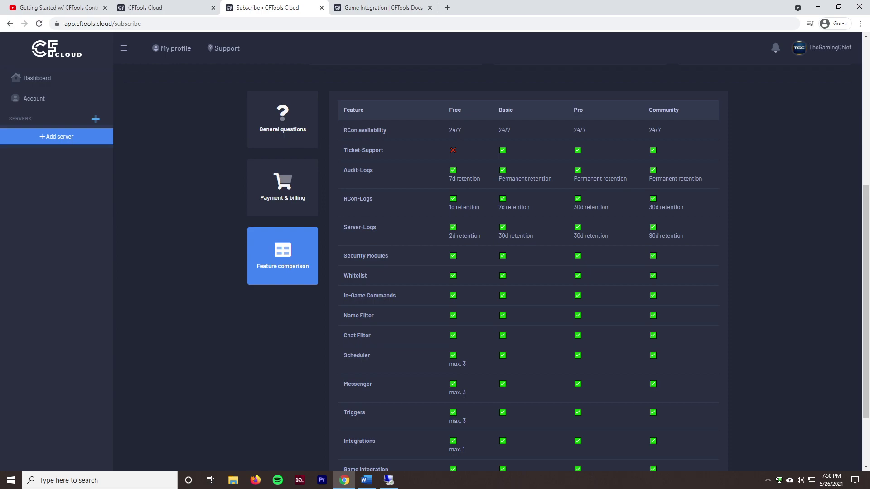
{"action": "scroll", "coordinate": [464, 441], "scroll_direction": "down", "scroll_amount": 1}
{"action": "scroll", "coordinate": [465, 410], "scroll_direction": "up", "scroll_amount": 1}
{"action": "scroll", "coordinate": [554, 244], "scroll_direction": "up", "scroll_amount": 2}
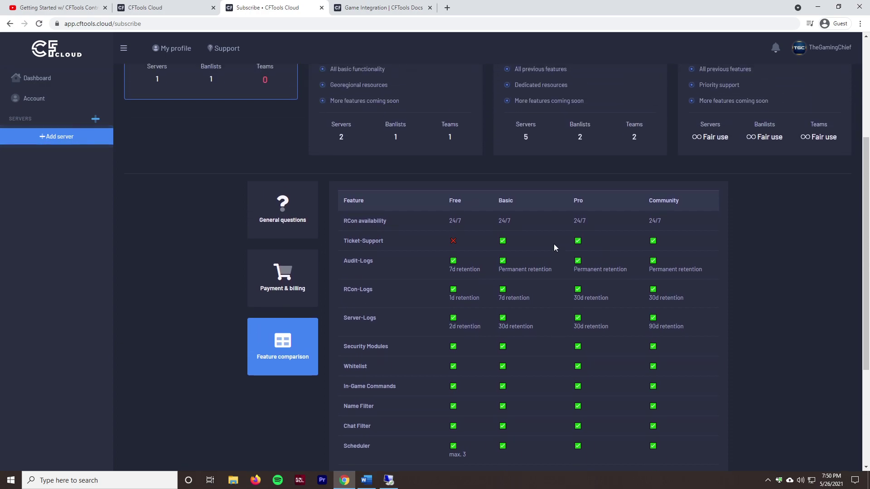
{"action": "scroll", "coordinate": [552, 248], "scroll_direction": "down", "scroll_amount": 2}
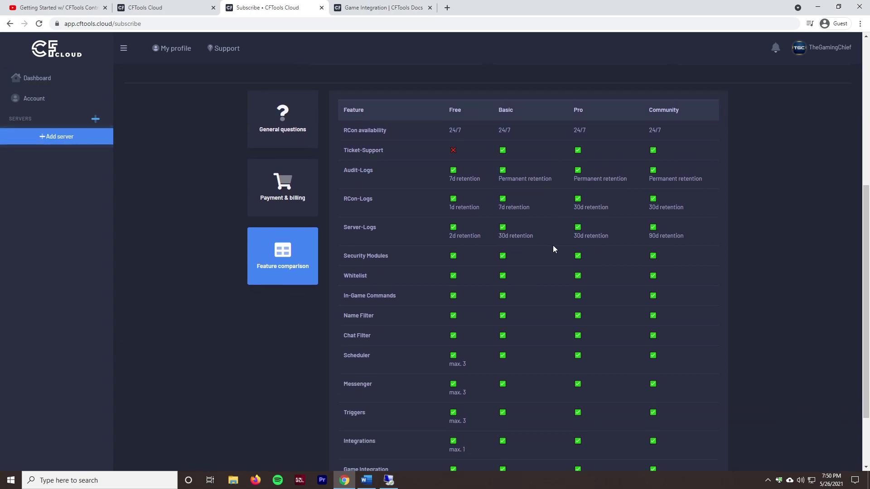
{"action": "scroll", "coordinate": [553, 245], "scroll_direction": "up", "scroll_amount": 1}
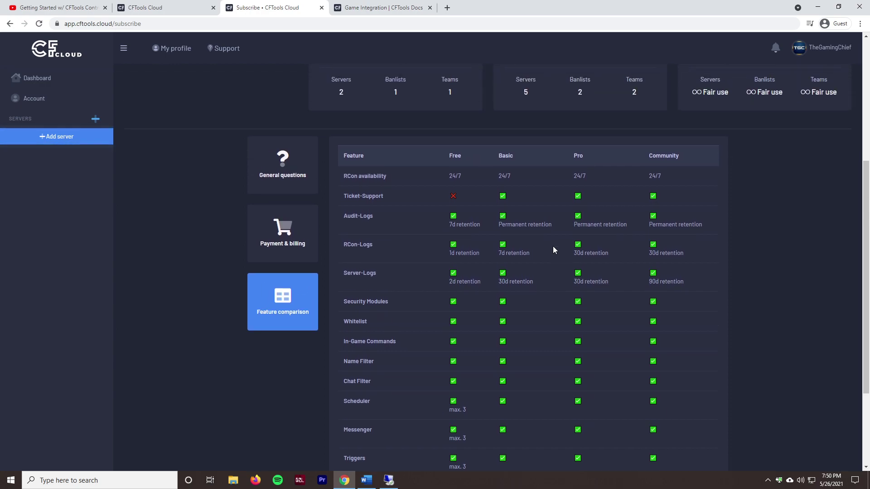
{"action": "scroll", "coordinate": [553, 246], "scroll_direction": "up", "scroll_amount": 3}
{"action": "scroll", "coordinate": [548, 276], "scroll_direction": "down", "scroll_amount": 4}
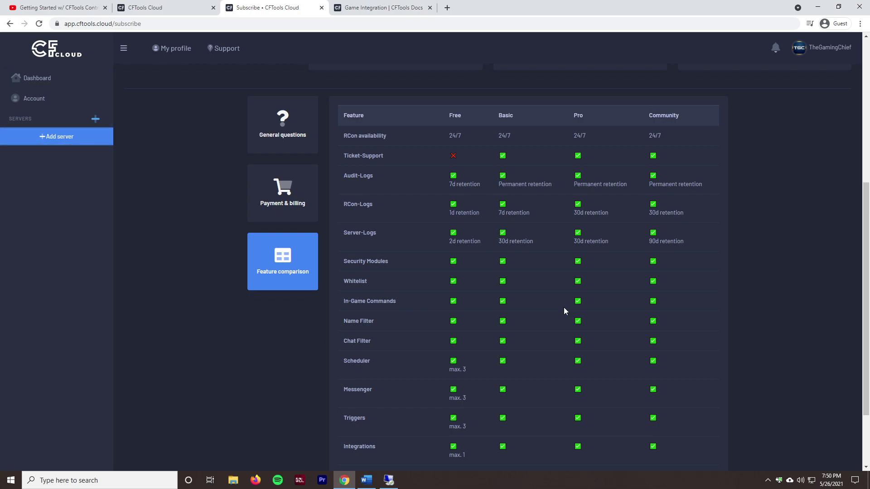
{"action": "scroll", "coordinate": [482, 309], "scroll_direction": "up", "scroll_amount": 1}
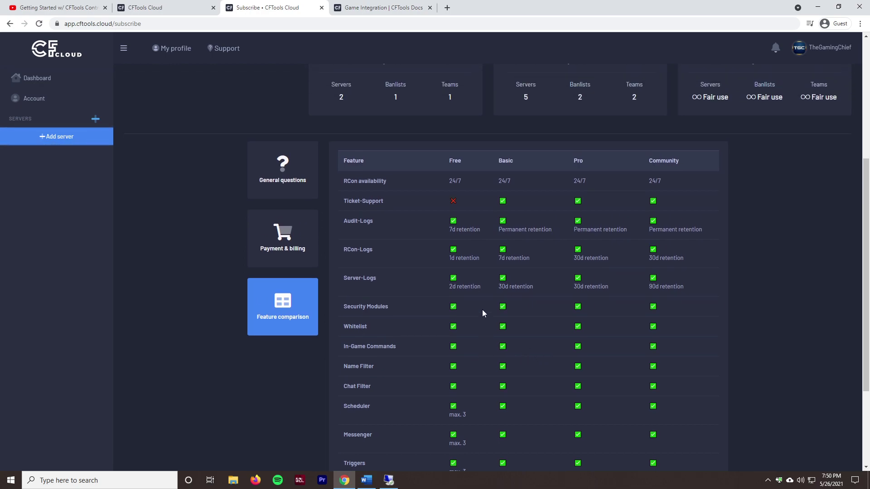
{"action": "scroll", "coordinate": [482, 309], "scroll_direction": "up", "scroll_amount": 2}
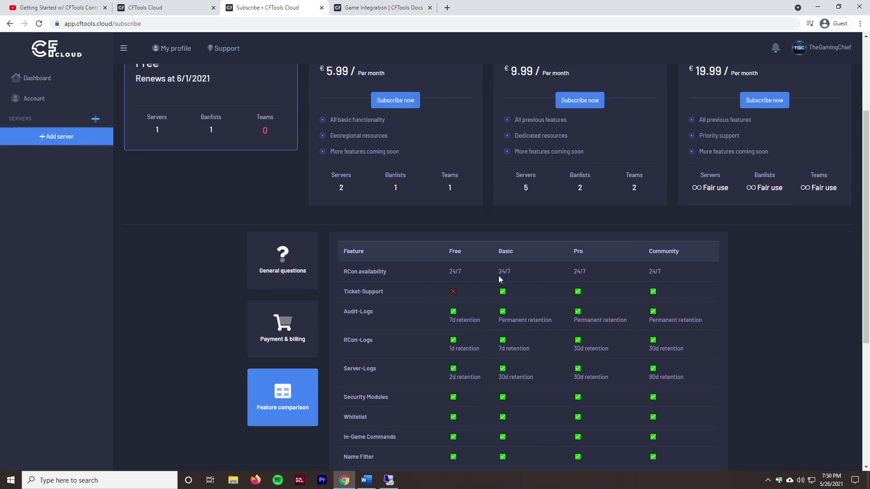
{"action": "scroll", "coordinate": [499, 276], "scroll_direction": "up", "scroll_amount": 1}
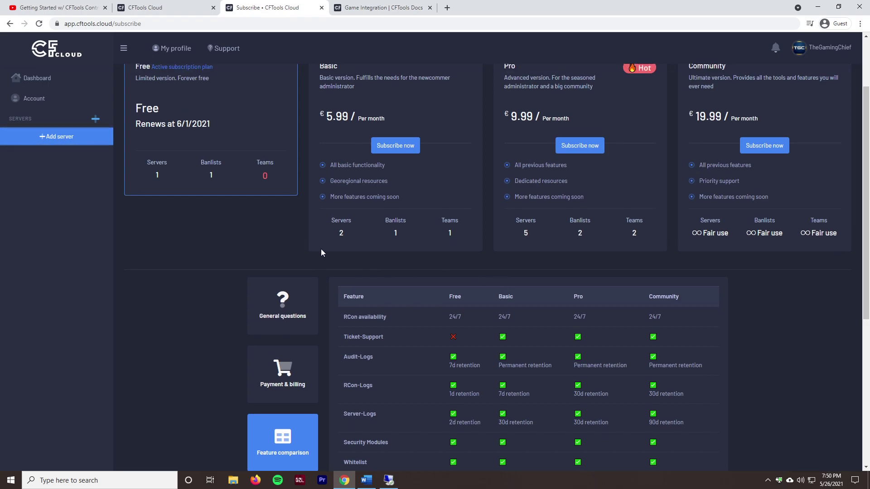
{"action": "scroll", "coordinate": [324, 254], "scroll_direction": "up", "scroll_amount": 2}
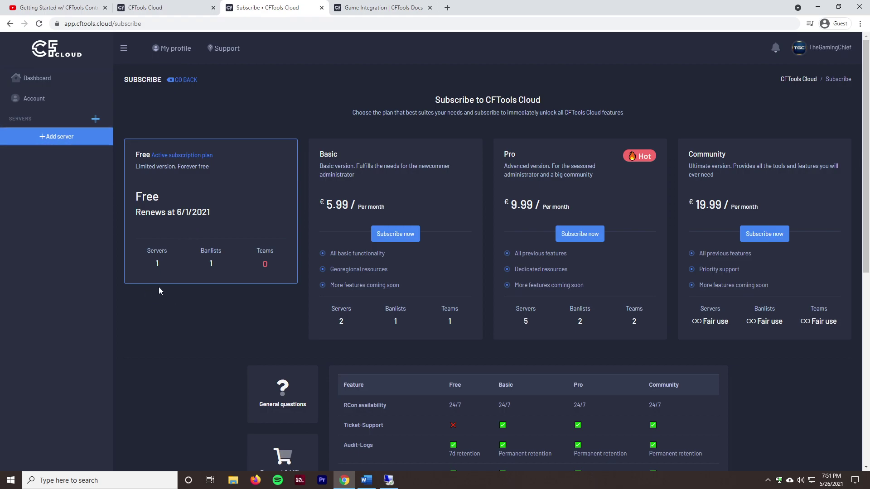
Step: Start registering a new server from the dashboard with DayZ as the game
{"action": "left_click", "coordinate": [24, 80]}
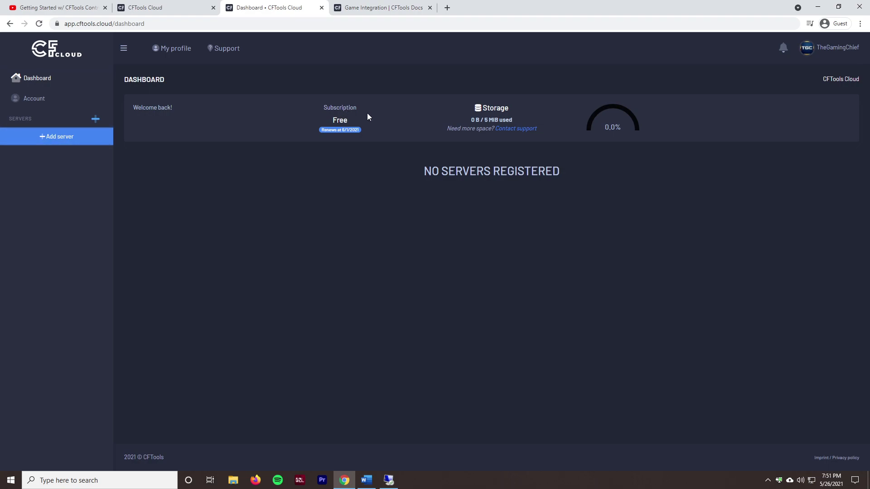
{"action": "left_click", "coordinate": [57, 140]}
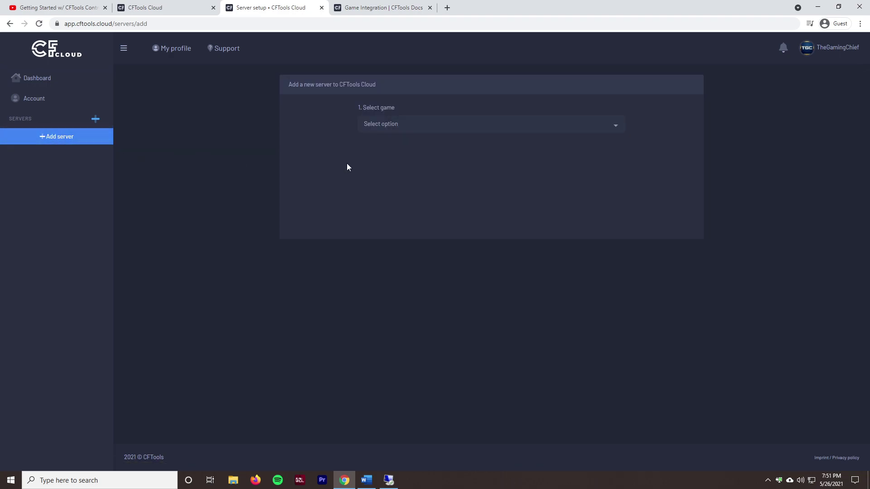
{"action": "left_click", "coordinate": [399, 124]}
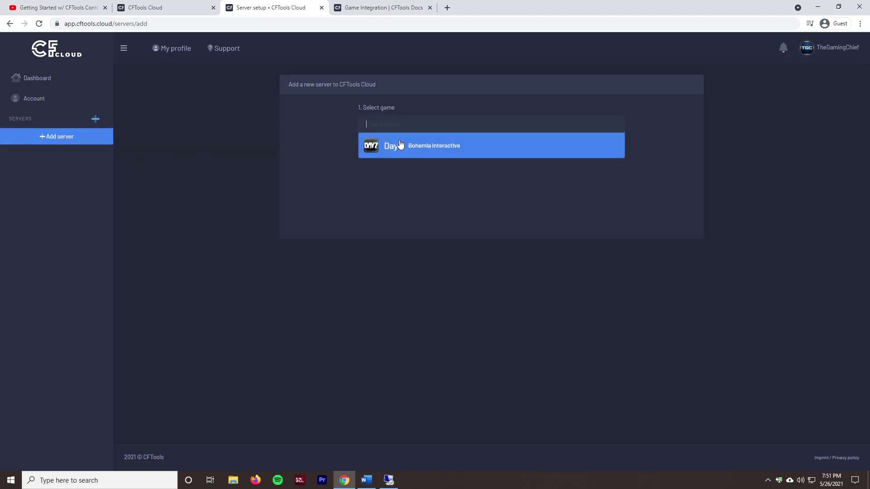
{"action": "left_click", "coordinate": [407, 156]}
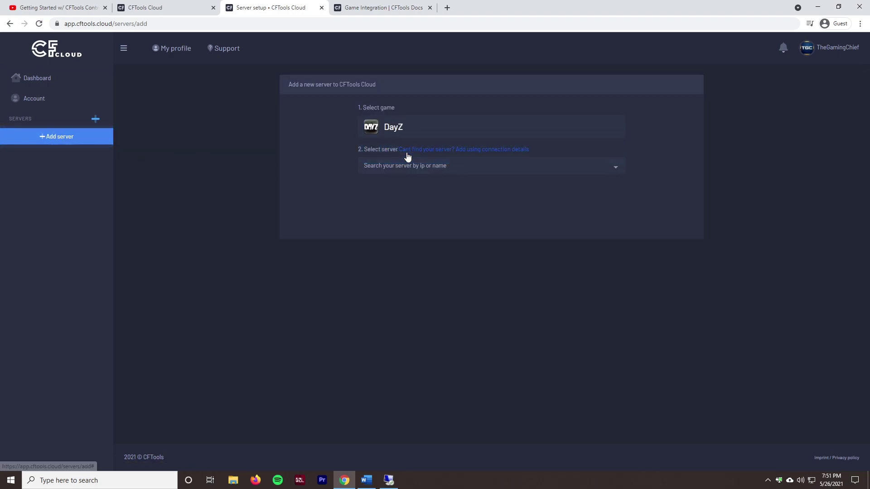
Step: Search 'TGC' in the server list and pick TGC's Test Server #1 [Video Series]
{"action": "left_click", "coordinate": [441, 169]}
{"action": "type", "text": "TGC"}
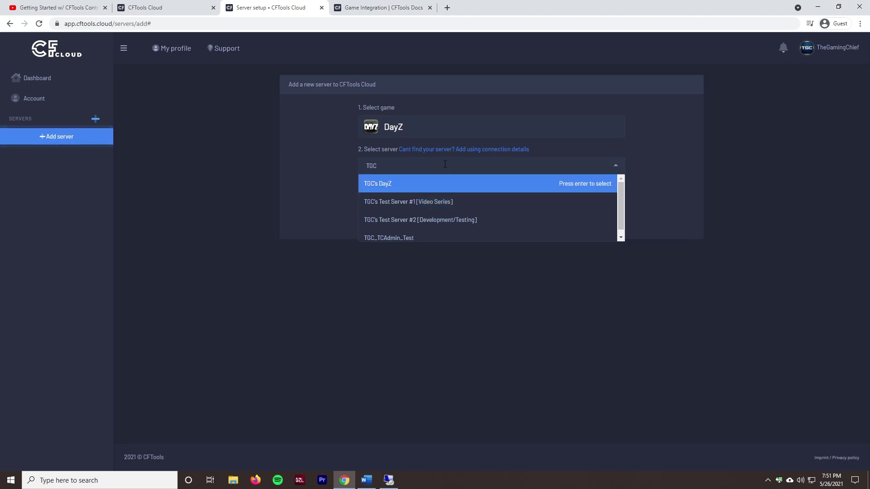
{"action": "left_click", "coordinate": [488, 151]}
{"action": "left_click", "coordinate": [488, 151]}
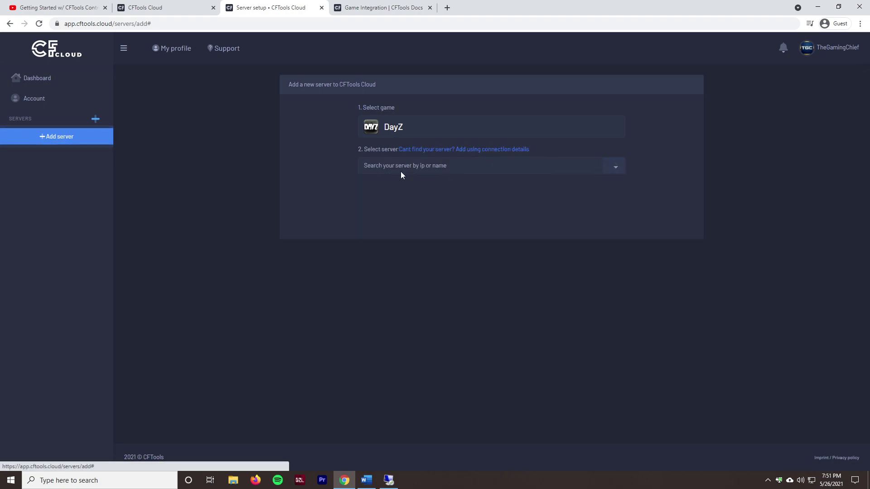
{"action": "left_click", "coordinate": [400, 170]}
{"action": "type", "text": "TGC"}
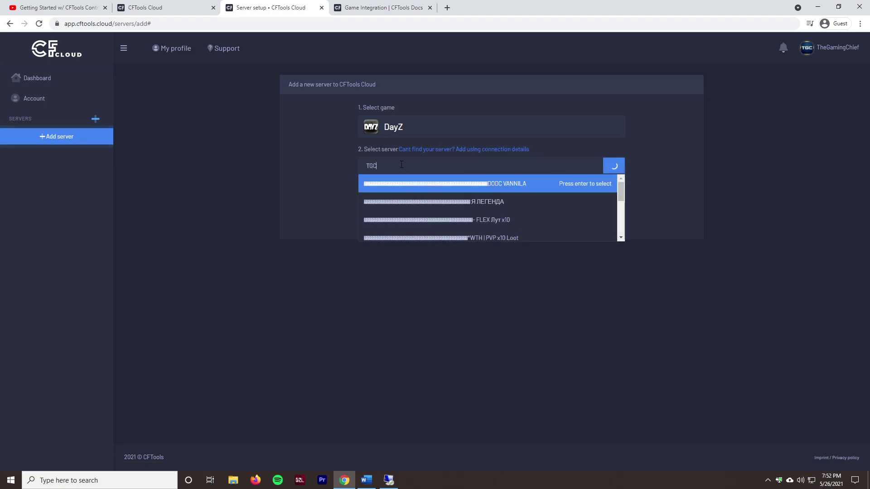
{"action": "left_click", "coordinate": [398, 202]}
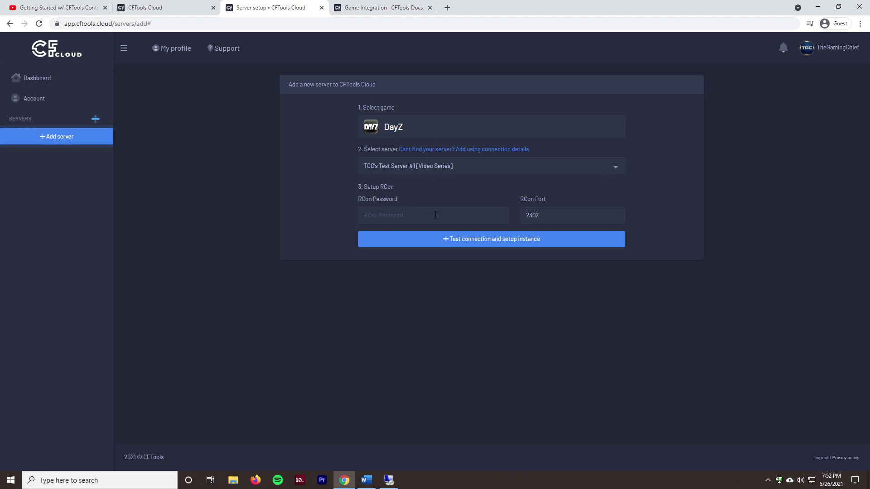
Step: Focus the RCon Password field, then start Test Server #1 in the remote OmegaManager
{"action": "left_click", "coordinate": [397, 214]}
{"action": "left_click", "coordinate": [385, 484]}
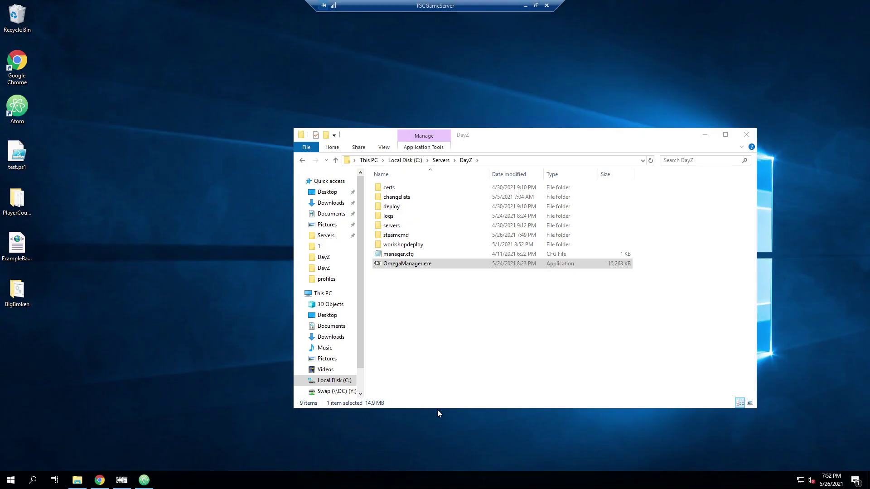
{"action": "left_click", "coordinate": [449, 317]}
{"action": "left_click", "coordinate": [104, 485]}
{"action": "left_click", "coordinate": [688, 172]}
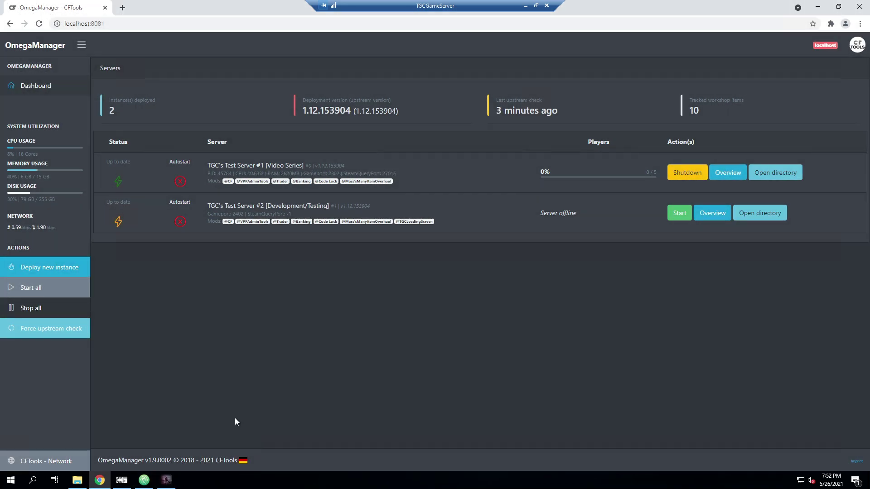
Step: Open servers/0/profiles/BattlEye/BEServer_x64_active_6670.cfg in Atom and select the RConPassword value
{"action": "left_click", "coordinate": [144, 480]}
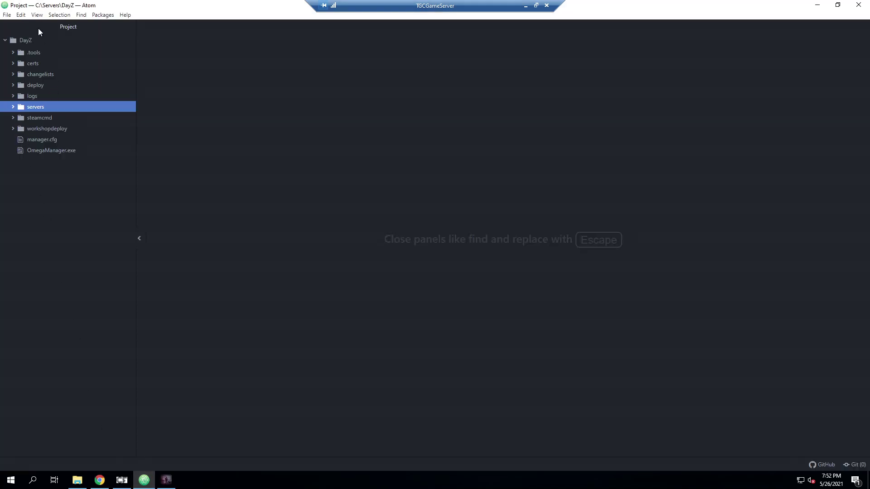
{"action": "left_click", "coordinate": [25, 41]}
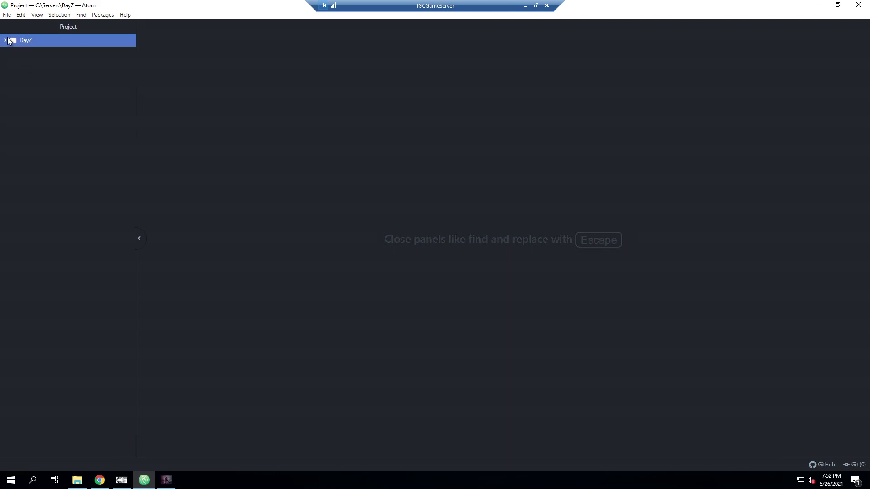
{"action": "left_click", "coordinate": [2, 42]}
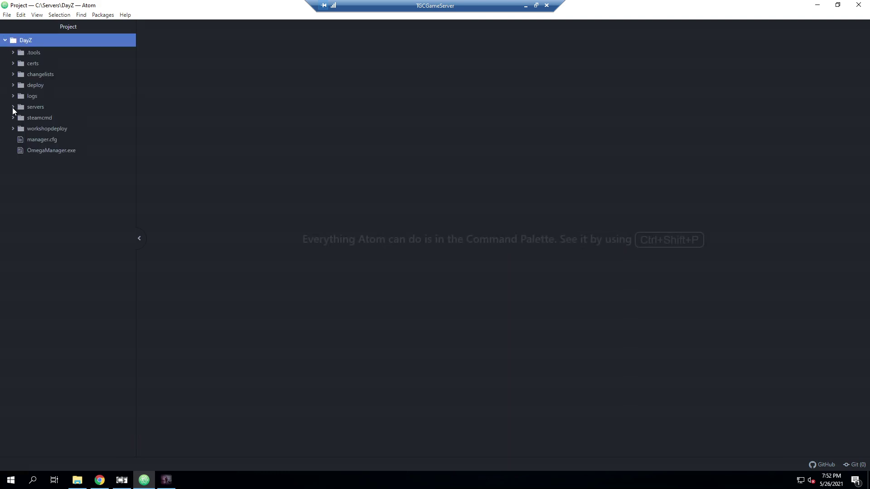
{"action": "left_click", "coordinate": [13, 107]}
{"action": "left_click", "coordinate": [13, 107]}
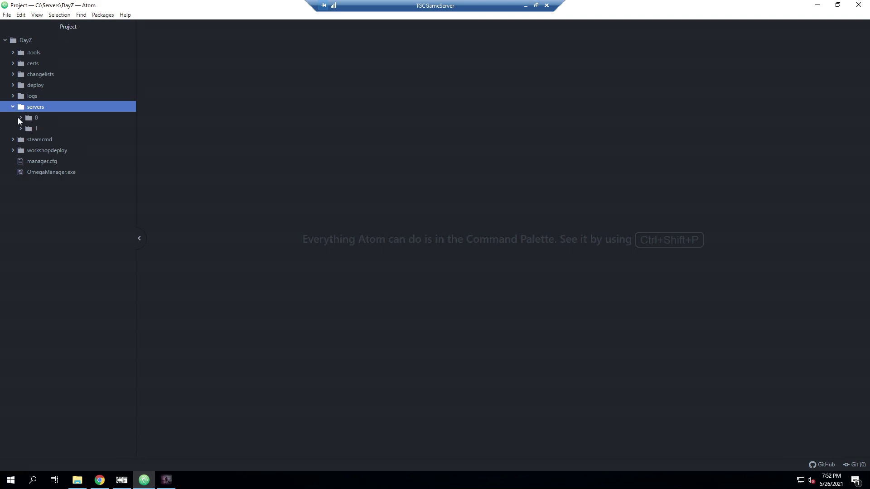
{"action": "left_click", "coordinate": [23, 120]}
{"action": "scroll", "coordinate": [42, 204], "scroll_direction": "down", "scroll_amount": 3}
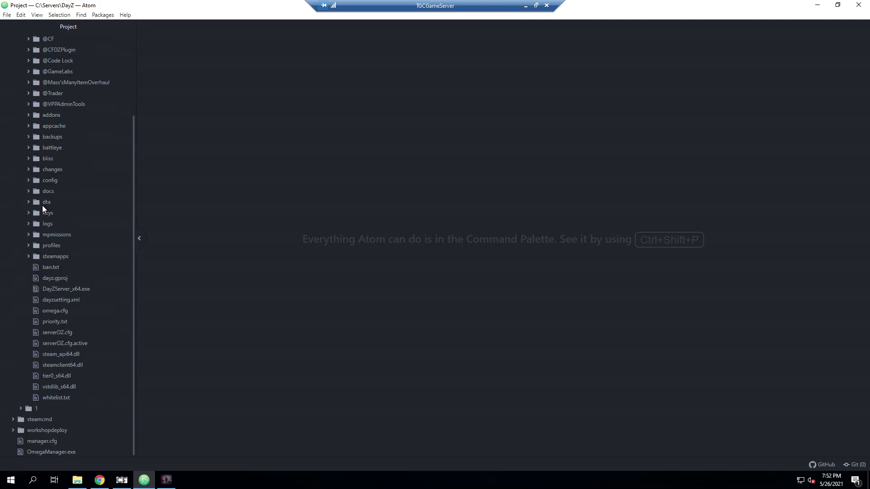
{"action": "left_click", "coordinate": [27, 247]}
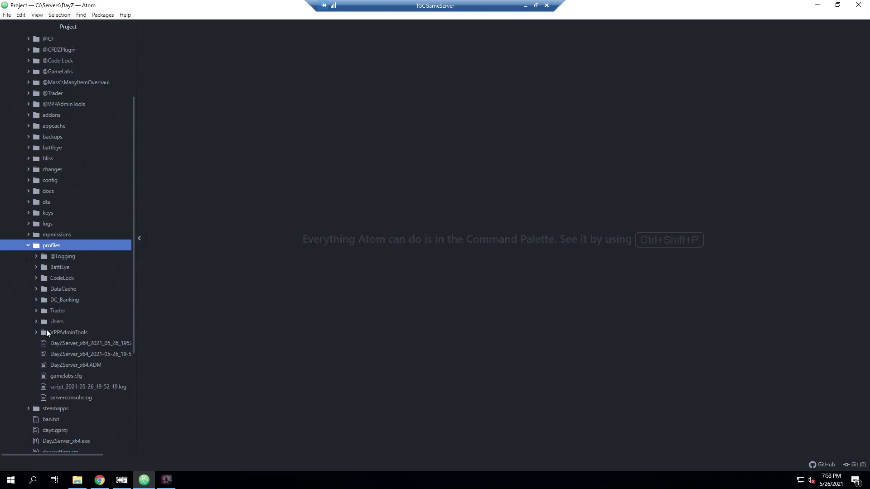
{"action": "left_click", "coordinate": [36, 267]}
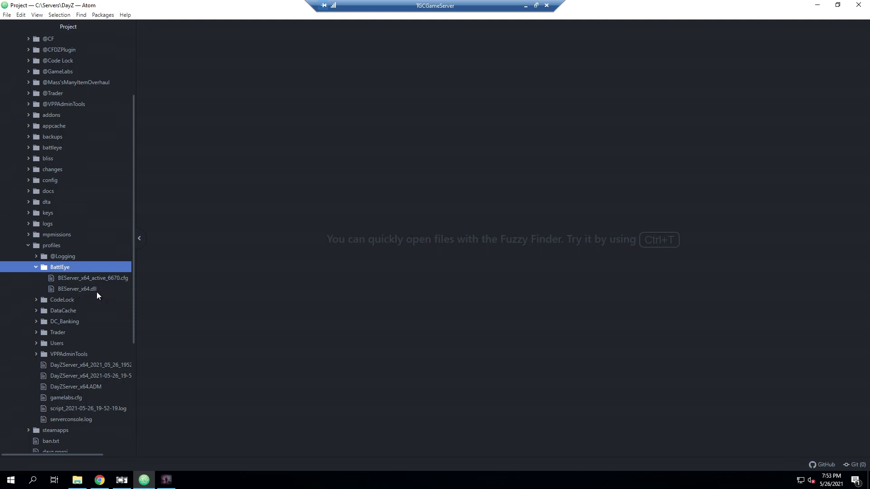
{"action": "double_click", "coordinate": [120, 278]}
{"action": "double_click", "coordinate": [262, 38]}
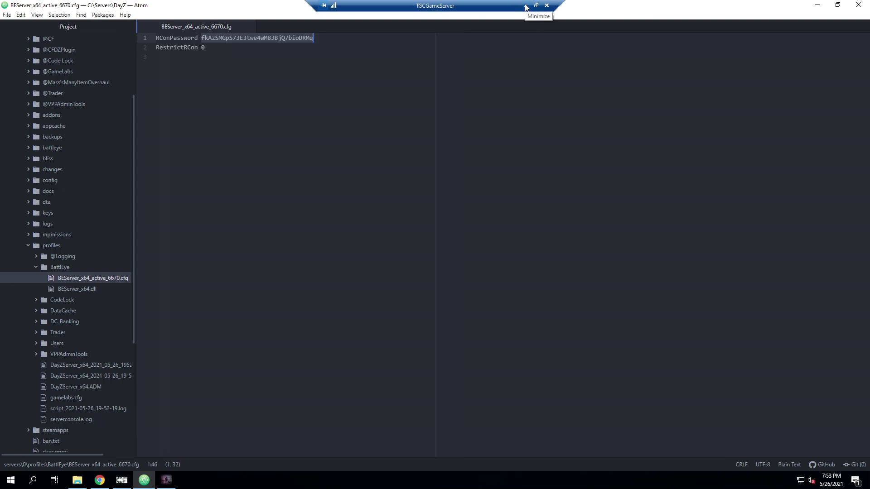
Step: Paste the copied RCon password into CFTools Cloud and run Test connection and setup instance
{"action": "right_click", "coordinate": [282, 36]}
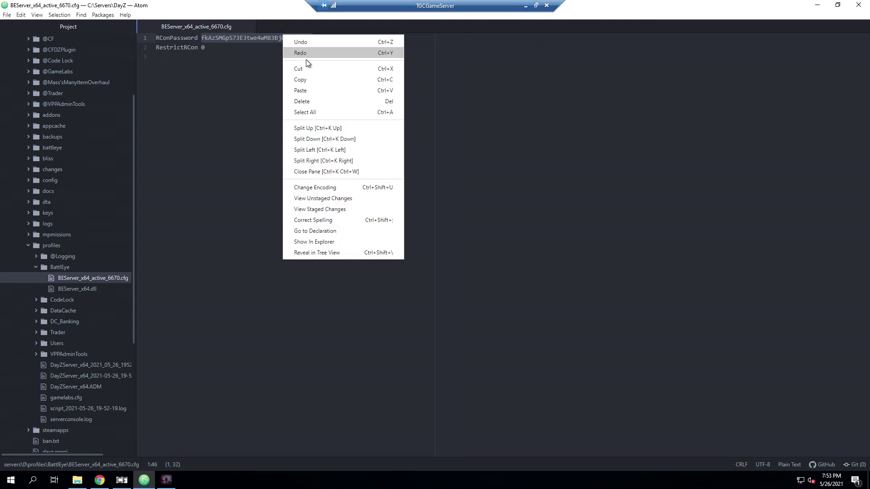
{"action": "left_click", "coordinate": [317, 81]}
{"action": "left_click", "coordinate": [525, 6]}
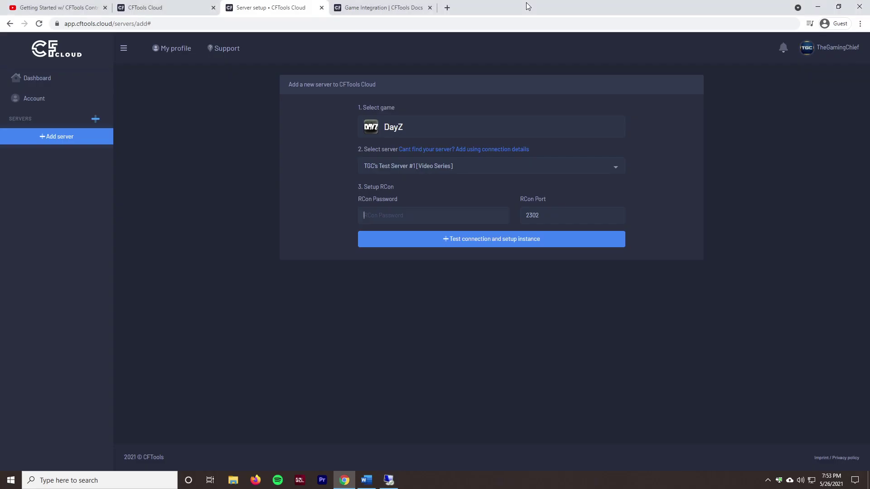
{"action": "key", "text": "ctrl+v"}
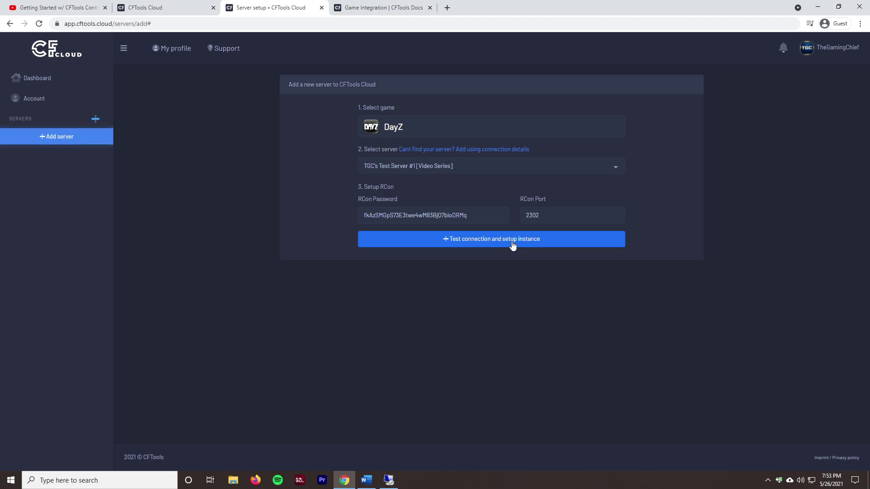
{"action": "left_click", "coordinate": [532, 238]}
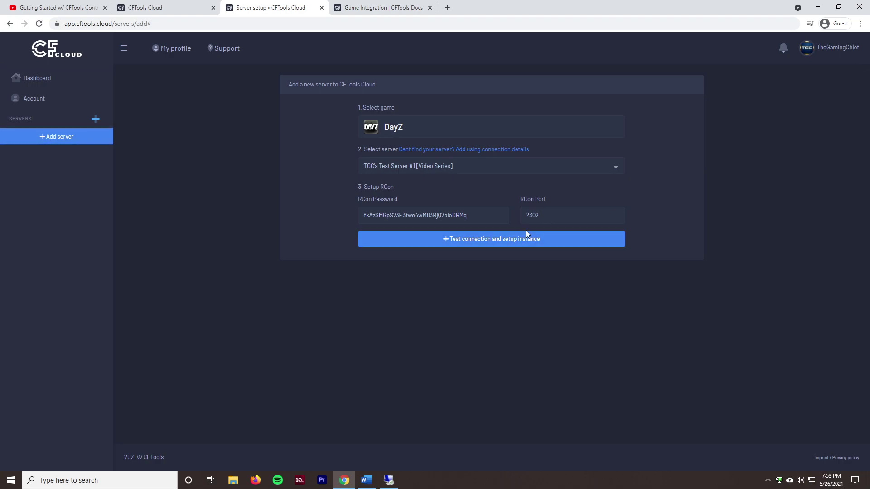
{"action": "left_click", "coordinate": [498, 241]}
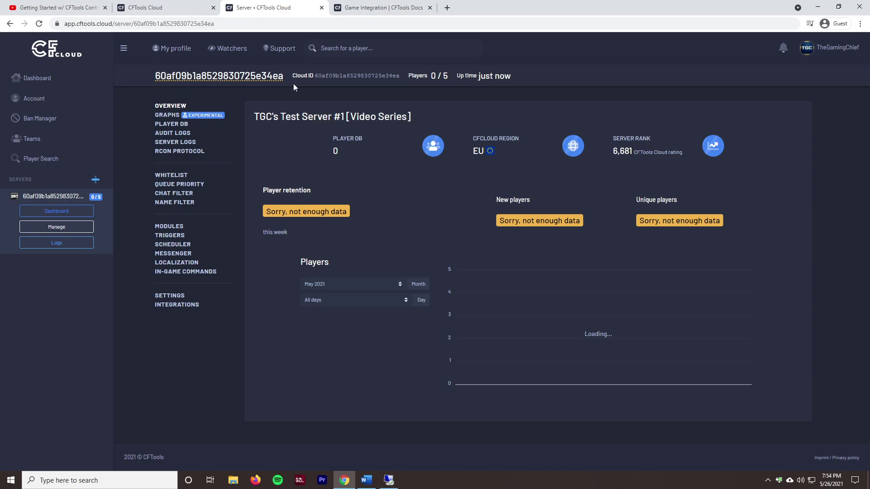
Step: Rename the server identifier to TGC#1VideoSeries
{"action": "left_click", "coordinate": [204, 76]}
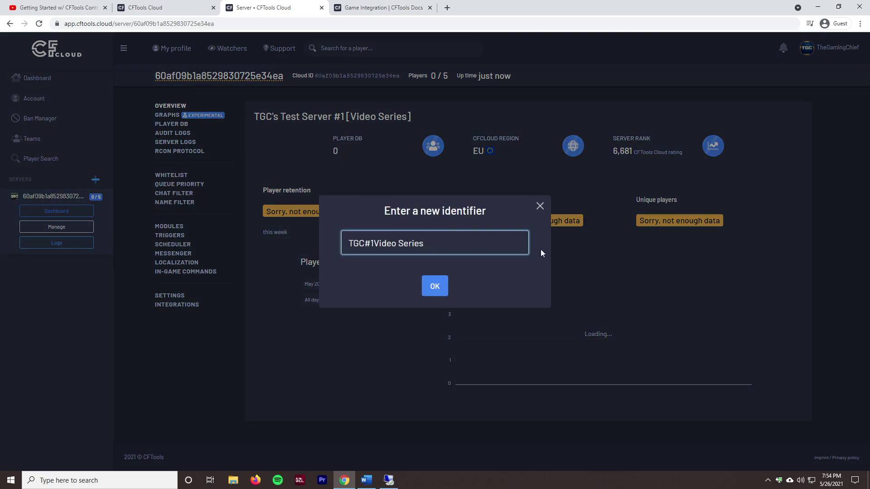
{"action": "left_click", "coordinate": [429, 291]}
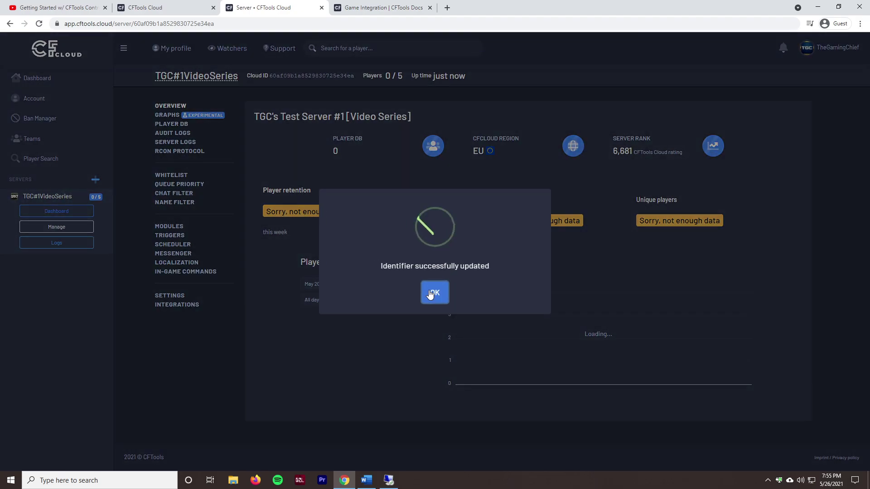
{"action": "left_click", "coordinate": [434, 295]}
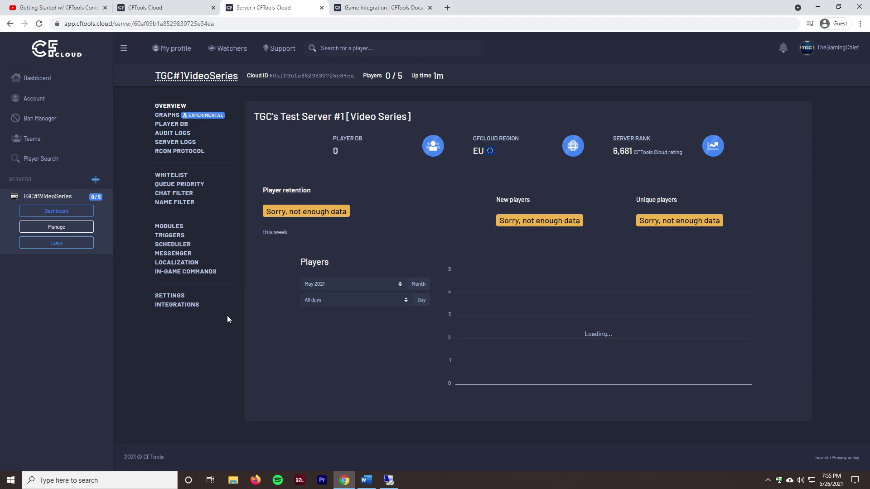
Step: Open the server's Settings and expand the API Key section to reveal the key
{"action": "left_click", "coordinate": [179, 296]}
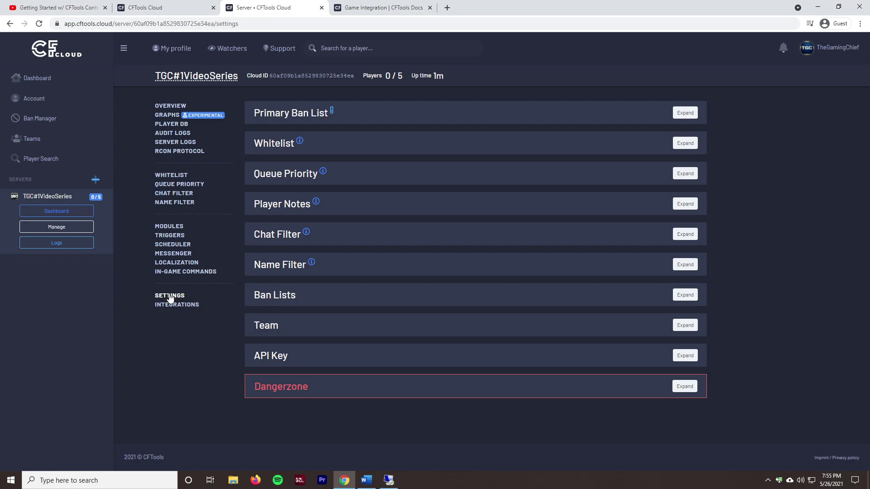
{"action": "left_click", "coordinate": [442, 366]}
{"action": "scroll", "coordinate": [438, 365], "scroll_direction": "down", "scroll_amount": 1}
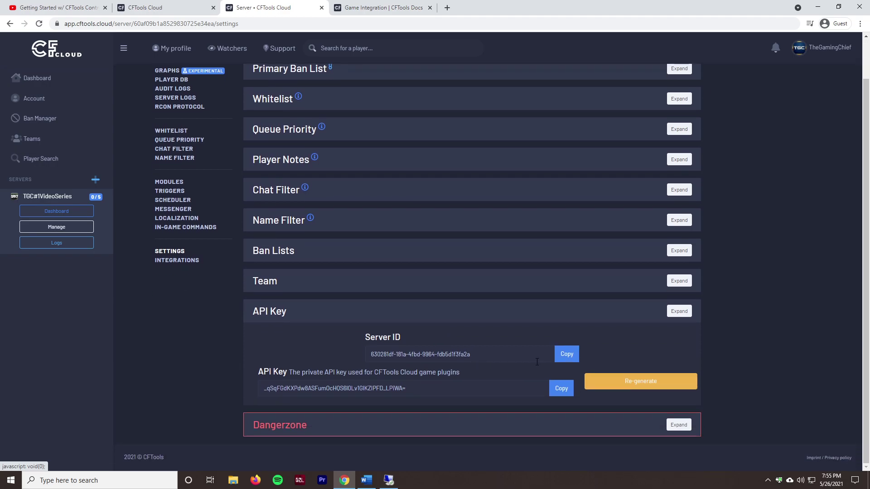
{"action": "triple_click", "coordinate": [359, 388]}
{"action": "left_click", "coordinate": [325, 355]}
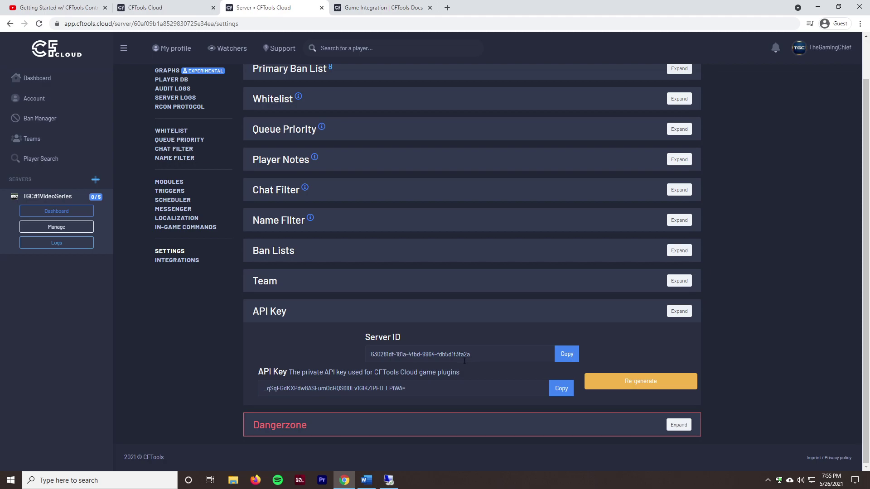
Step: Open Test Server #1's mod configuration in the remote OmegaManager
{"action": "left_click", "coordinate": [389, 480]}
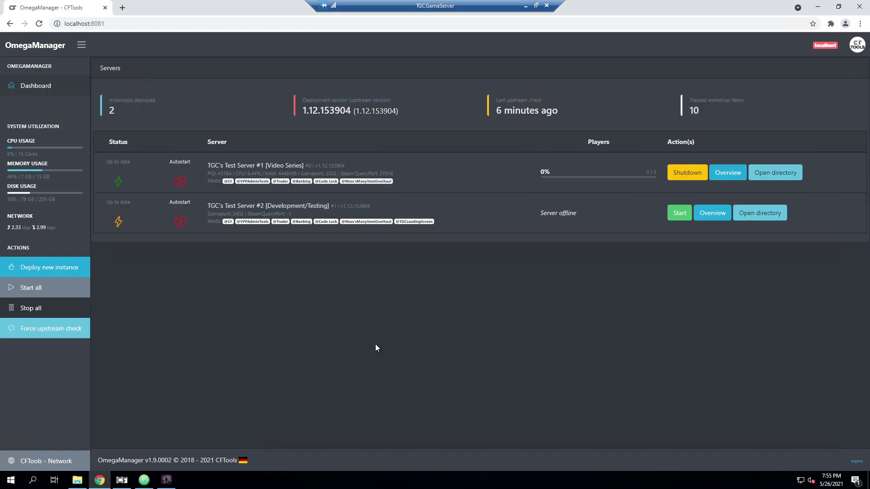
{"action": "left_click", "coordinate": [720, 172]}
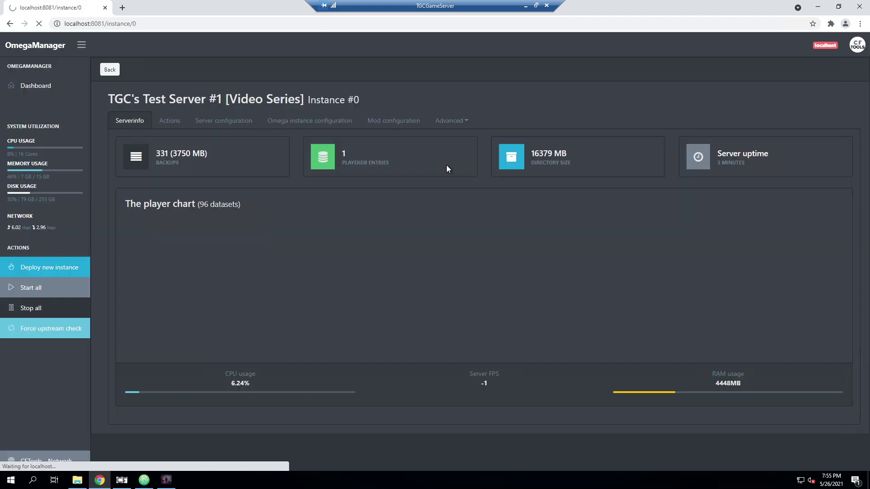
{"action": "left_click", "coordinate": [407, 121]}
{"action": "scroll", "coordinate": [553, 310], "scroll_direction": "down", "scroll_amount": 4}
{"action": "left_click", "coordinate": [534, 300]}
{"action": "type", "text": "gamel"}
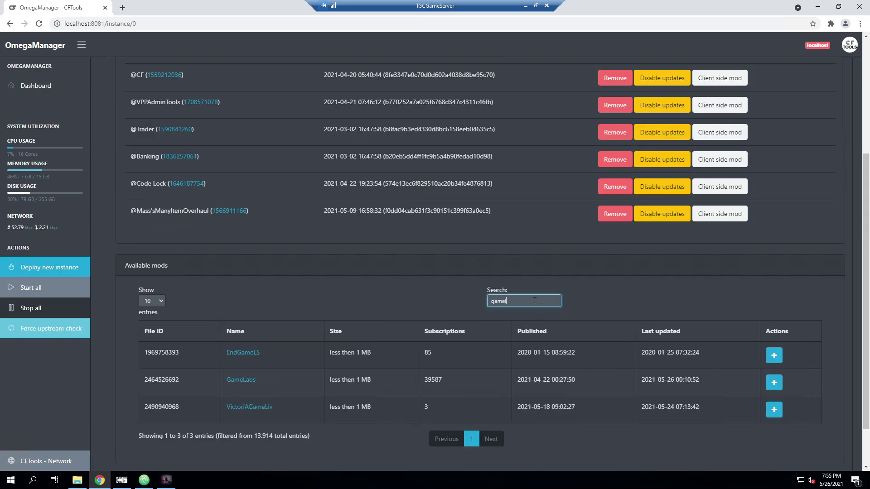
{"action": "type", "text": "abs"}
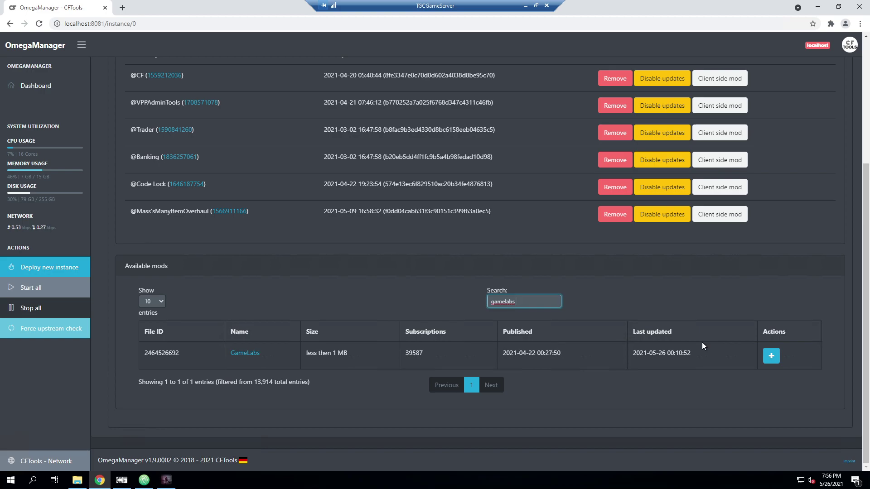
{"action": "left_click", "coordinate": [771, 356]}
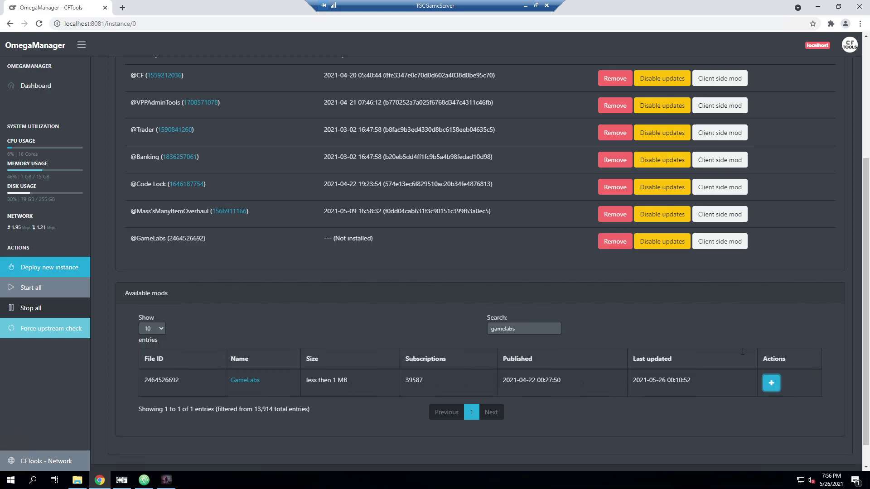
{"action": "scroll", "coordinate": [442, 275], "scroll_direction": "up", "scroll_amount": 3}
{"action": "left_click_drag", "start_coordinate": [186, 376], "coordinate": [193, 229]}
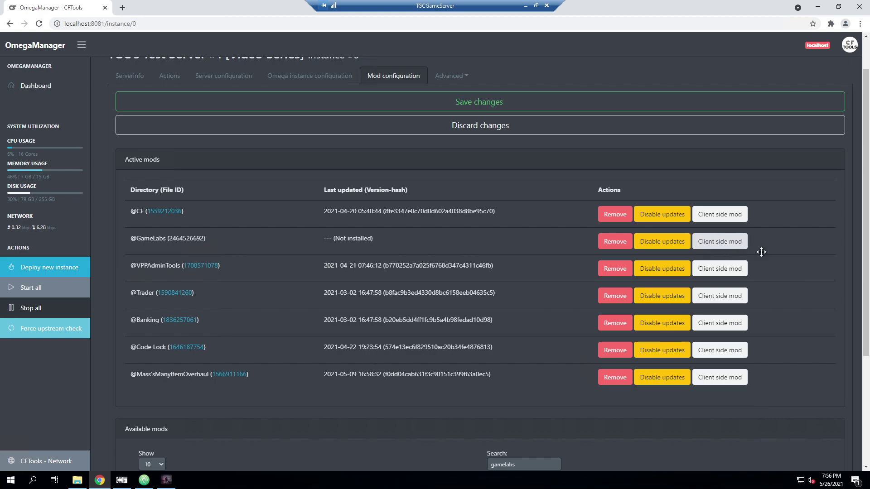
{"action": "left_click", "coordinate": [723, 250]}
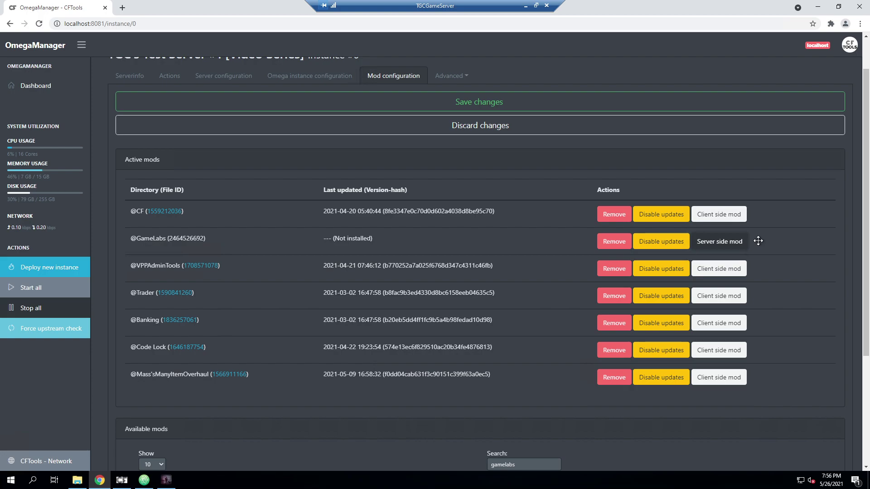
{"action": "left_click", "coordinate": [738, 245]}
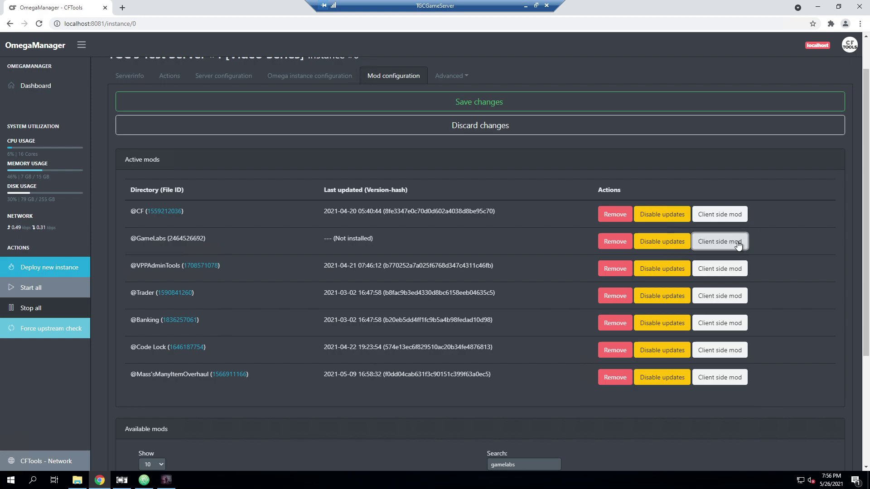
{"action": "left_click", "coordinate": [738, 244]}
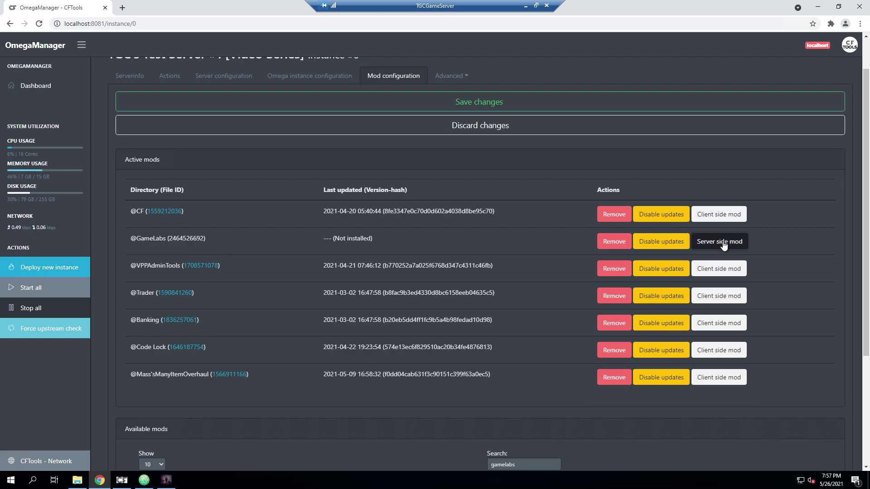
{"action": "left_click", "coordinate": [457, 103]}
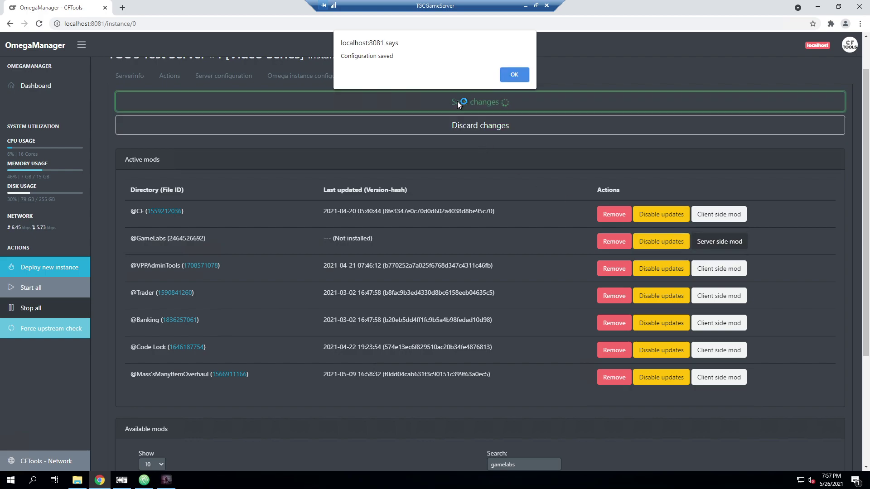
{"action": "left_click", "coordinate": [515, 73]}
Step: Shut down Test Server #1 and open its overview
{"action": "left_click", "coordinate": [705, 172]}
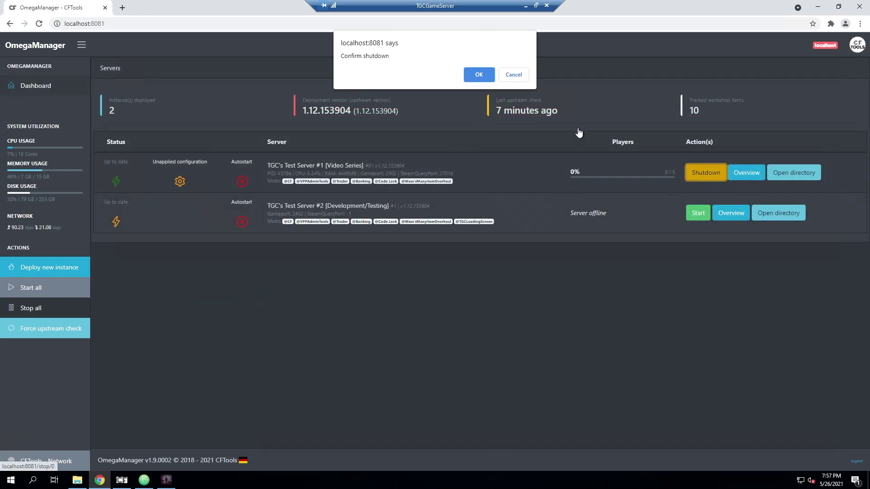
{"action": "left_click", "coordinate": [480, 74]}
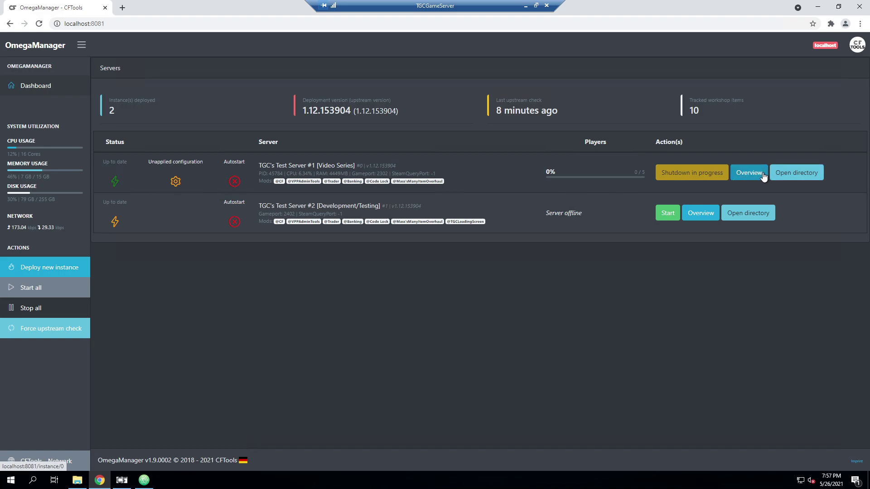
{"action": "left_click", "coordinate": [762, 175]}
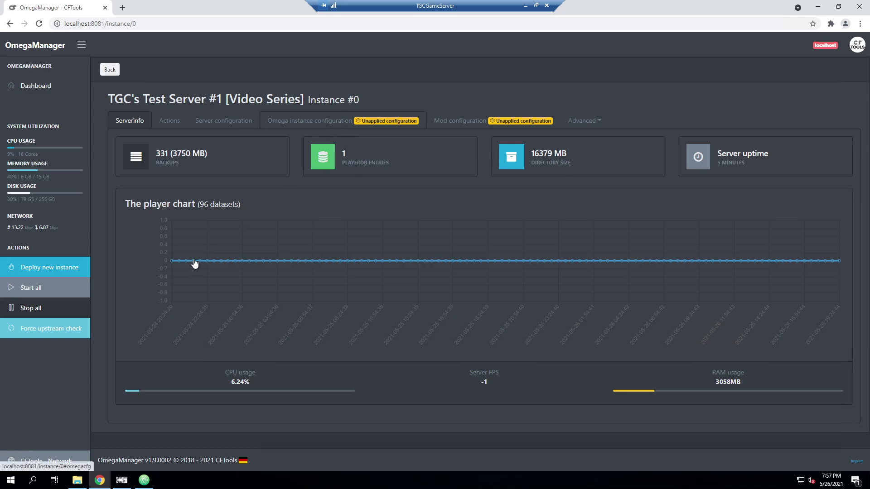
Step: Copy the Server ID from CFTools Cloud into the Omega instance's CFTools Server ID field
{"action": "left_click", "coordinate": [299, 121]}
{"action": "scroll", "coordinate": [238, 295], "scroll_direction": "down", "scroll_amount": 8}
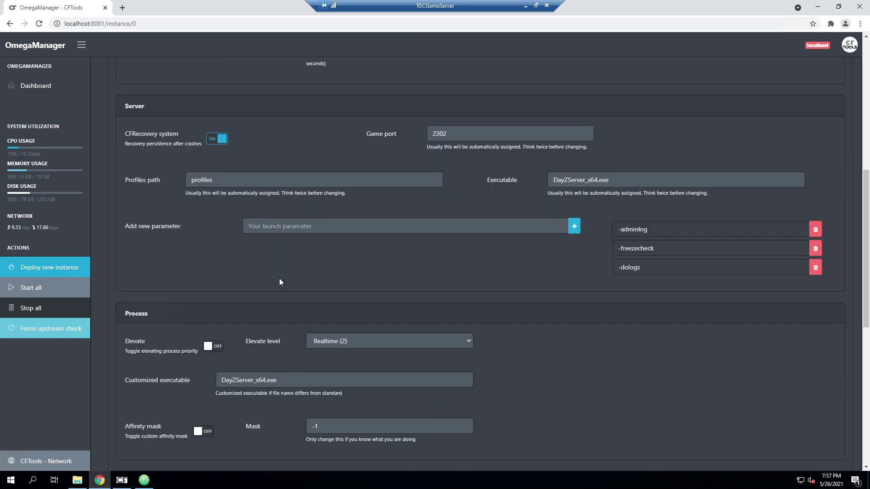
{"action": "scroll", "coordinate": [279, 282], "scroll_direction": "down", "scroll_amount": 7}
{"action": "scroll", "coordinate": [279, 283], "scroll_direction": "down", "scroll_amount": 2}
{"action": "left_click", "coordinate": [253, 271]}
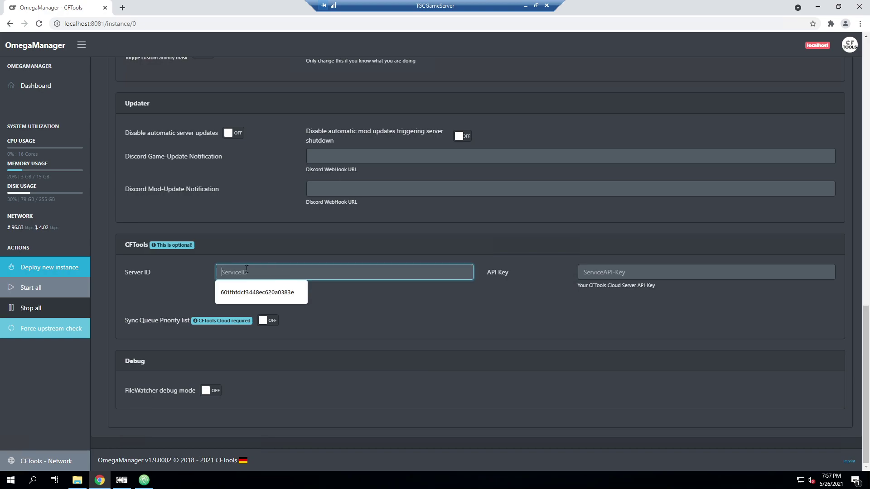
{"action": "left_click", "coordinate": [548, 290]}
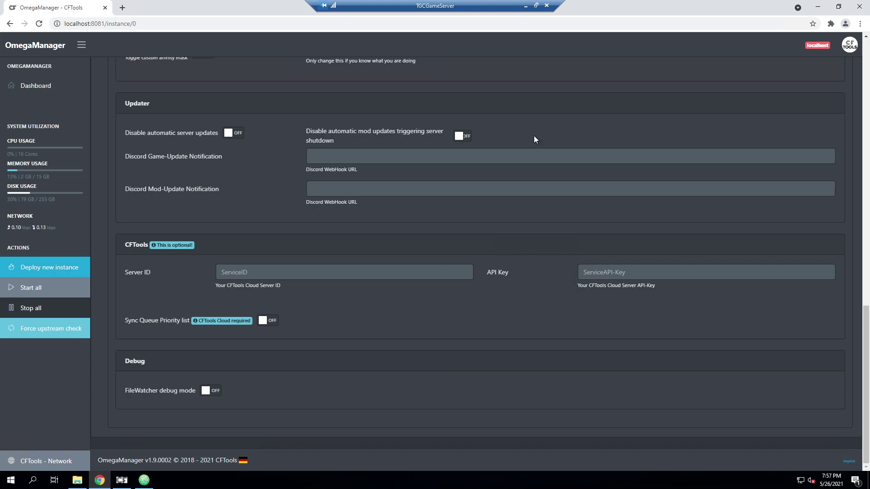
{"action": "left_click", "coordinate": [525, 6]}
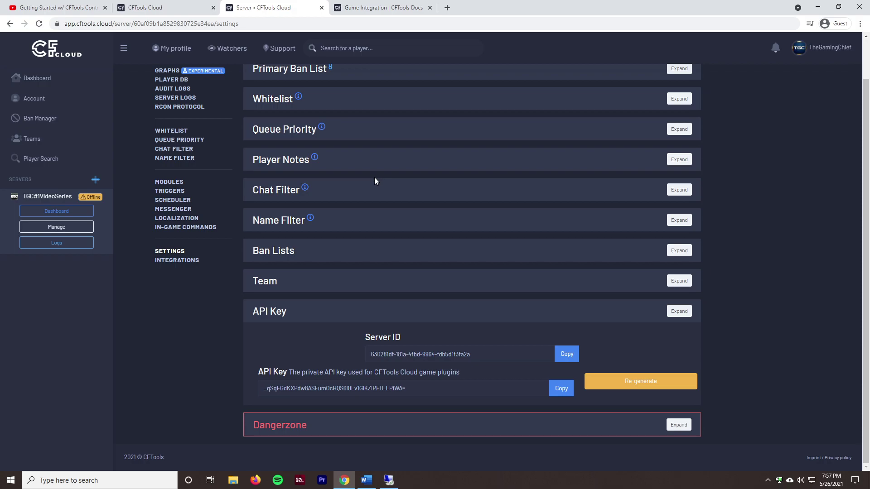
{"action": "left_click", "coordinate": [565, 357]}
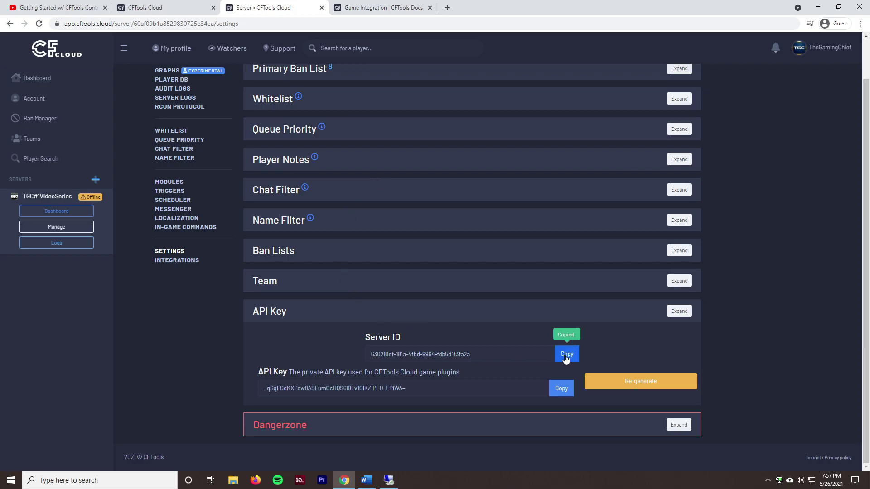
{"action": "left_click", "coordinate": [389, 480]}
{"action": "left_click", "coordinate": [351, 272]}
{"action": "key", "text": "ctrl+v"}
Step: Copy the CFTools Cloud API key into the API Key field and save the instance configuration
{"action": "left_click", "coordinate": [526, 6]}
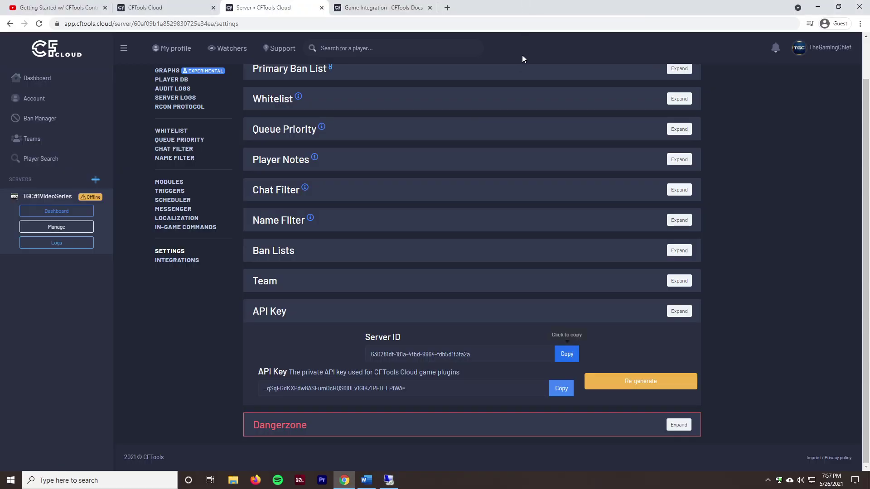
{"action": "left_click", "coordinate": [561, 388]}
{"action": "left_click", "coordinate": [389, 480]}
{"action": "left_click", "coordinate": [602, 271]}
{"action": "key", "text": "ctrl+v"}
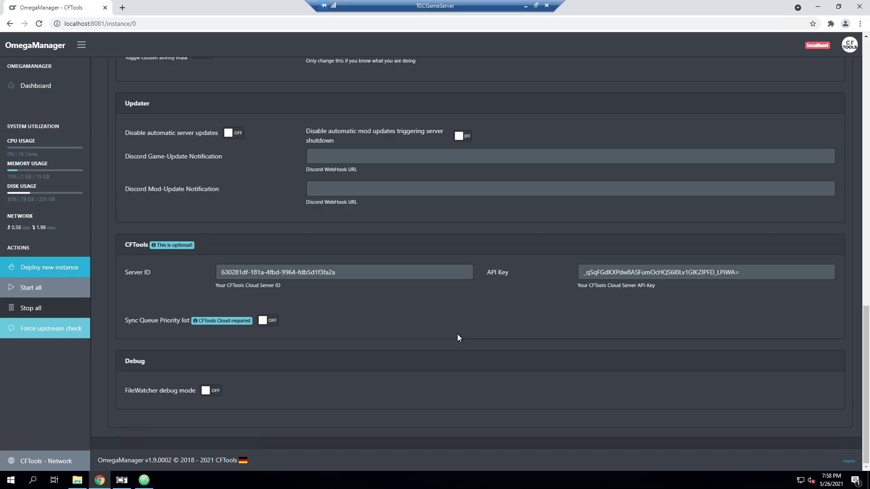
{"action": "scroll", "coordinate": [455, 334], "scroll_direction": "up", "scroll_amount": 15}
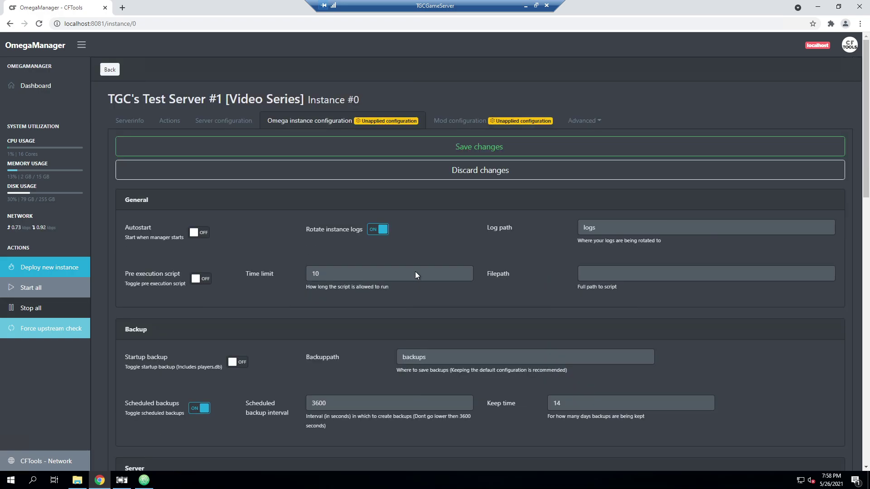
{"action": "left_click", "coordinate": [397, 142]}
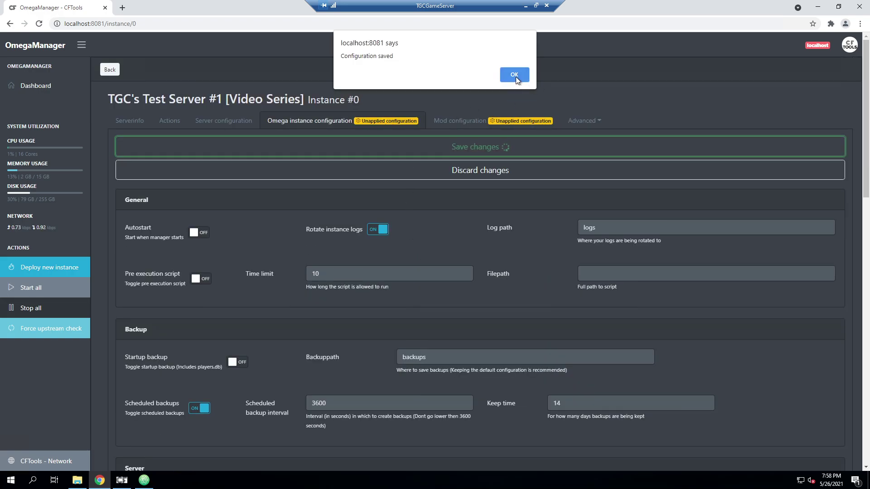
{"action": "left_click", "coordinate": [515, 75]}
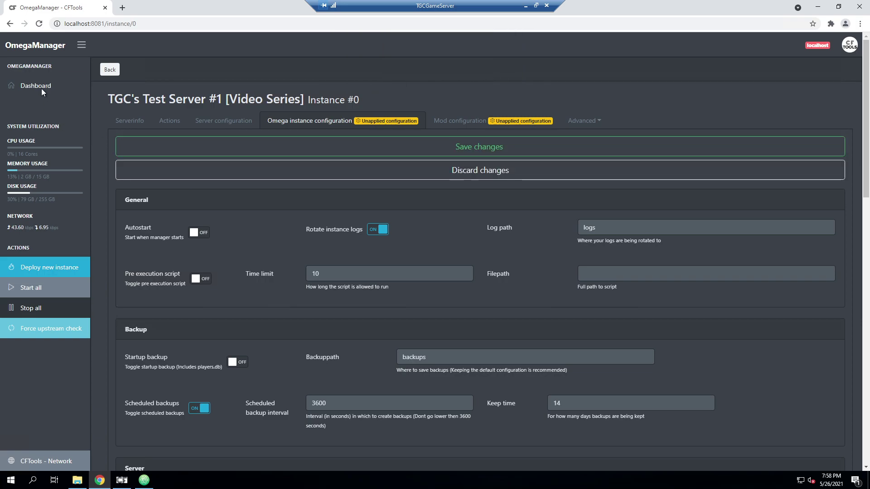
{"action": "left_click", "coordinate": [40, 86]}
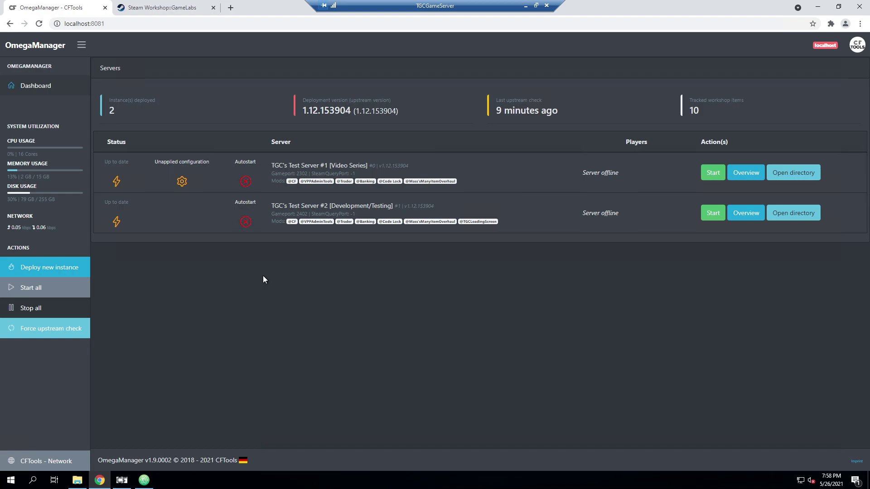
Step: Scroll the GameLabs Workshop page to Installation and highlight the sample gamelabs.cfg JSON block
{"action": "left_click", "coordinate": [163, 8]}
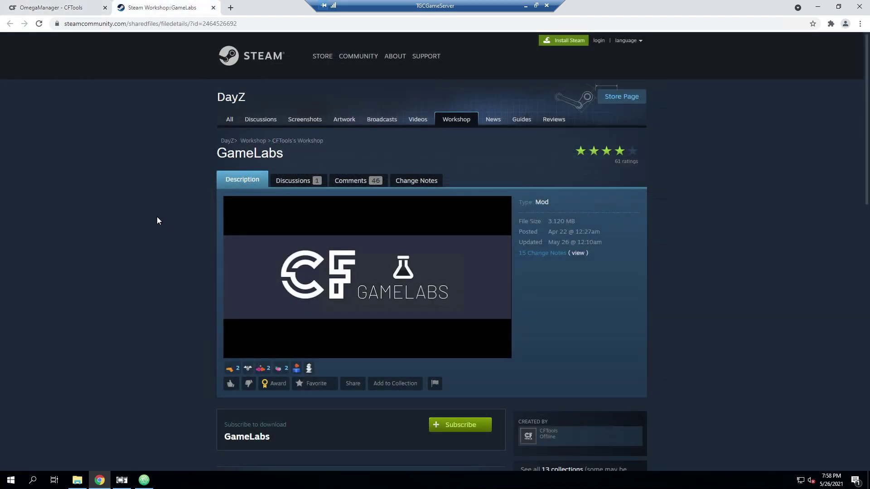
{"action": "scroll", "coordinate": [157, 218], "scroll_direction": "down", "scroll_amount": 6}
{"action": "left_click", "coordinate": [54, 7]}
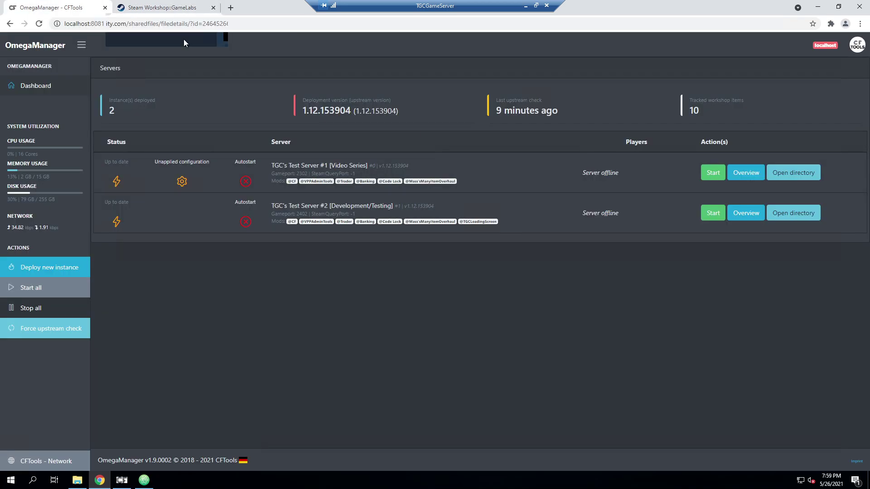
{"action": "left_click", "coordinate": [163, 8]}
{"action": "scroll", "coordinate": [272, 290], "scroll_direction": "down", "scroll_amount": 5}
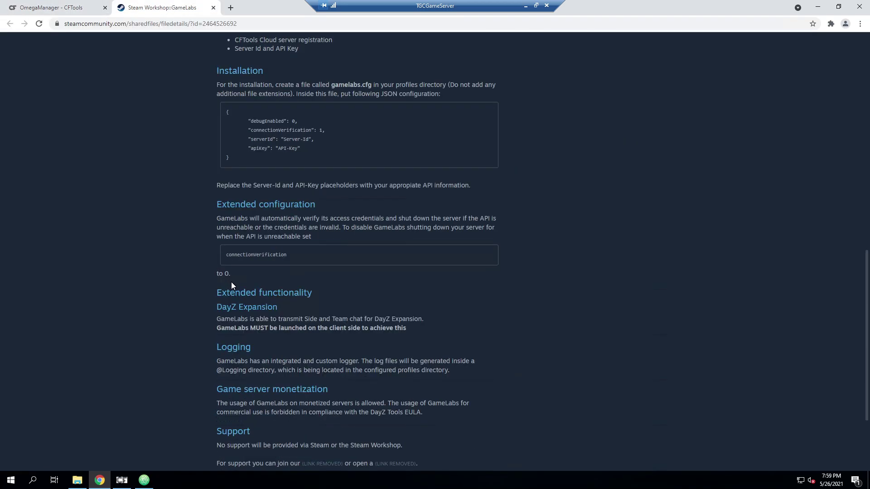
{"action": "scroll", "coordinate": [263, 267], "scroll_direction": "up", "scroll_amount": 2}
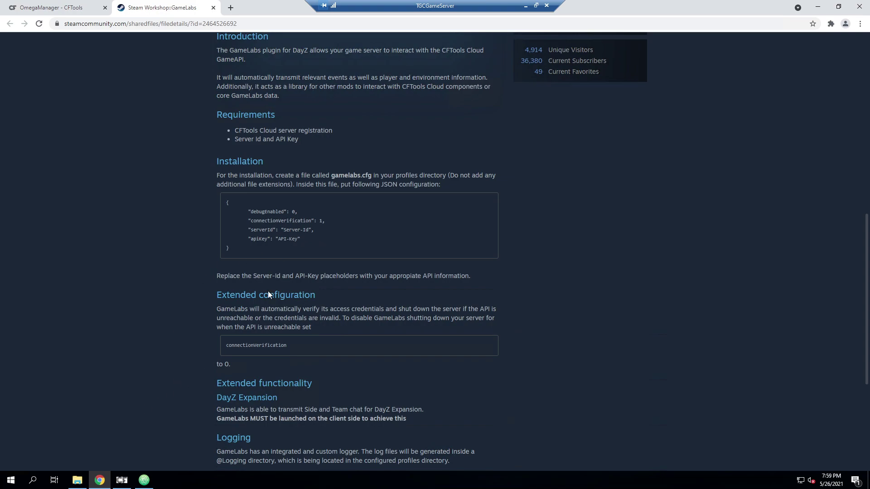
{"action": "left_click_drag", "start_coordinate": [263, 252], "coordinate": [228, 206]}
Step: Copy the JSON and browse File Explorer to C:\Servers\DayZ\servers\0\profiles
{"action": "right_click", "coordinate": [260, 225]}
{"action": "left_click", "coordinate": [293, 235]}
{"action": "left_click", "coordinate": [77, 480]}
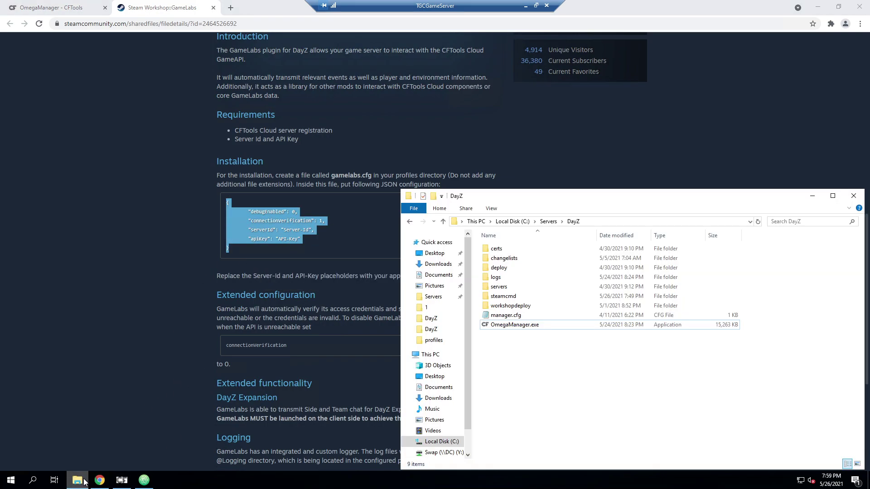
{"action": "double_click", "coordinate": [521, 287]}
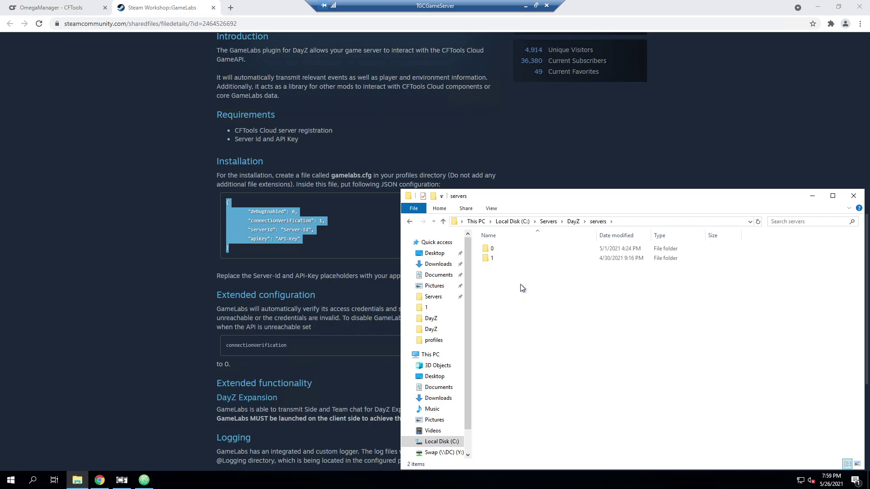
{"action": "double_click", "coordinate": [509, 249]}
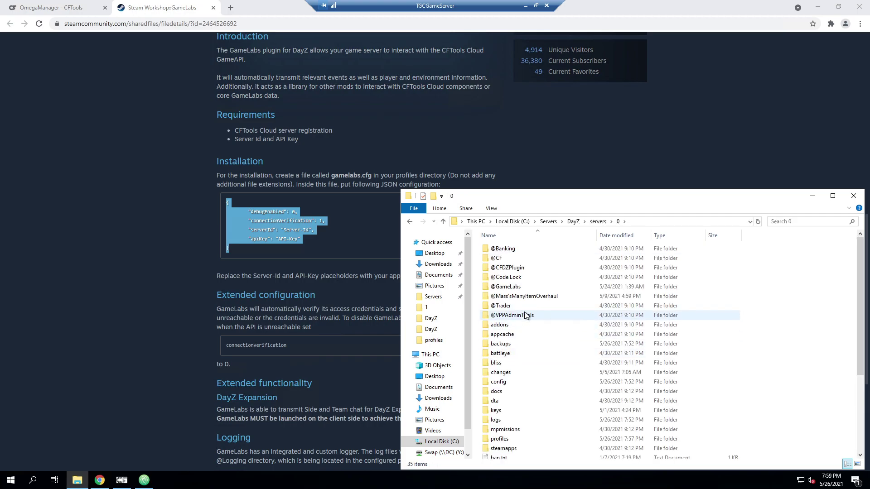
{"action": "left_click_drag", "start_coordinate": [561, 200], "coordinate": [551, 172]}
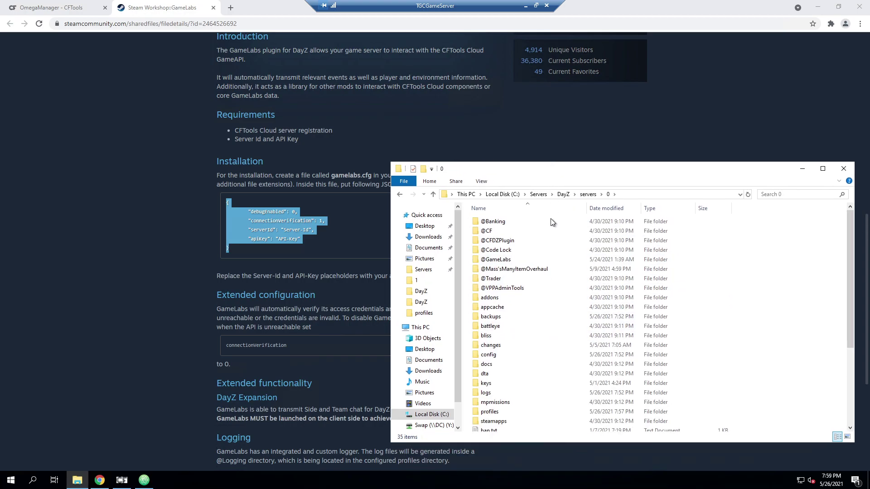
{"action": "double_click", "coordinate": [507, 411]}
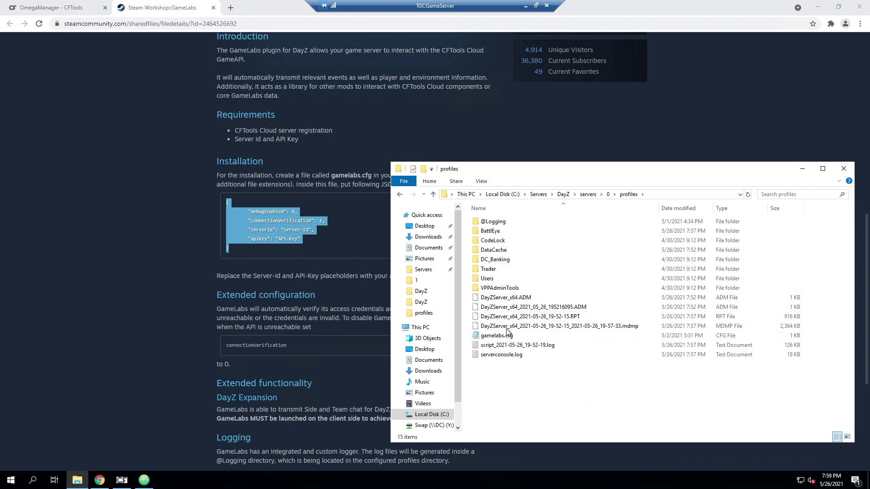
Step: Permanently delete the old gamelabs.cfg from the profiles folder
{"action": "left_click", "coordinate": [515, 337]}
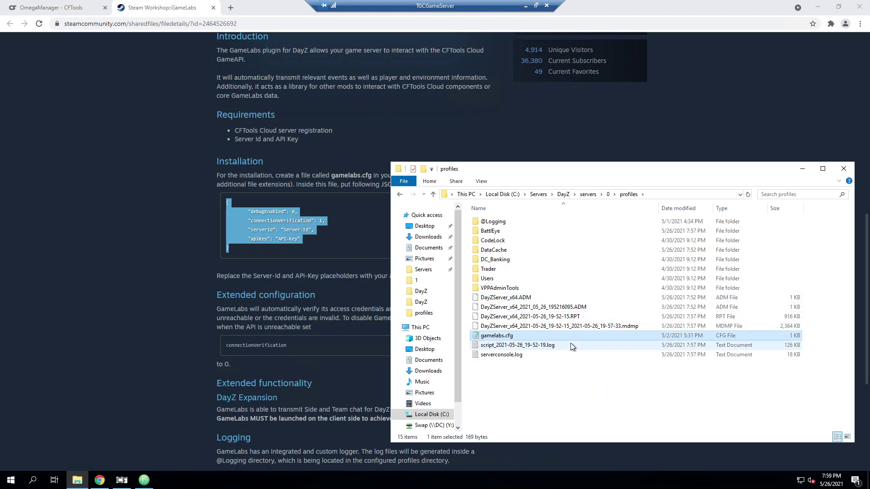
{"action": "key", "text": "shift+Delete"}
{"action": "key", "text": "Return"}
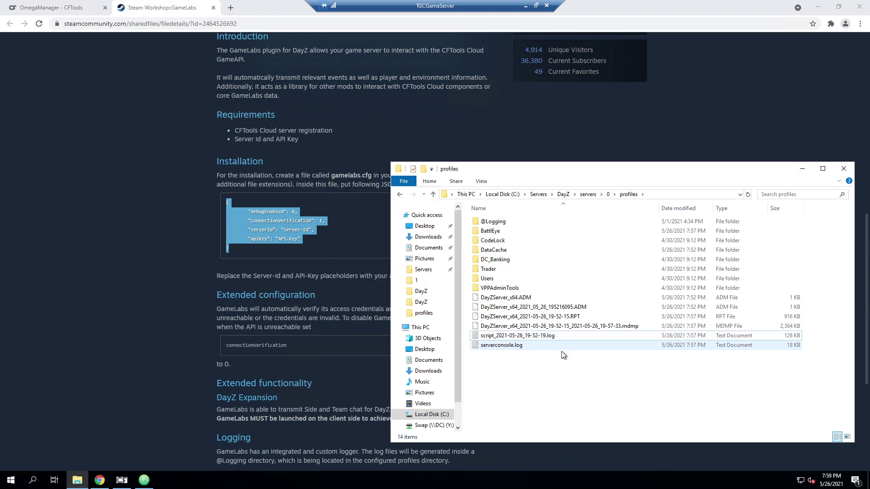
Step: Create a new text document renamed gamelabs.cfg, accepting the extension change, and select it
{"action": "right_click", "coordinate": [502, 383]}
{"action": "mouse_move", "coordinate": [558, 360]}
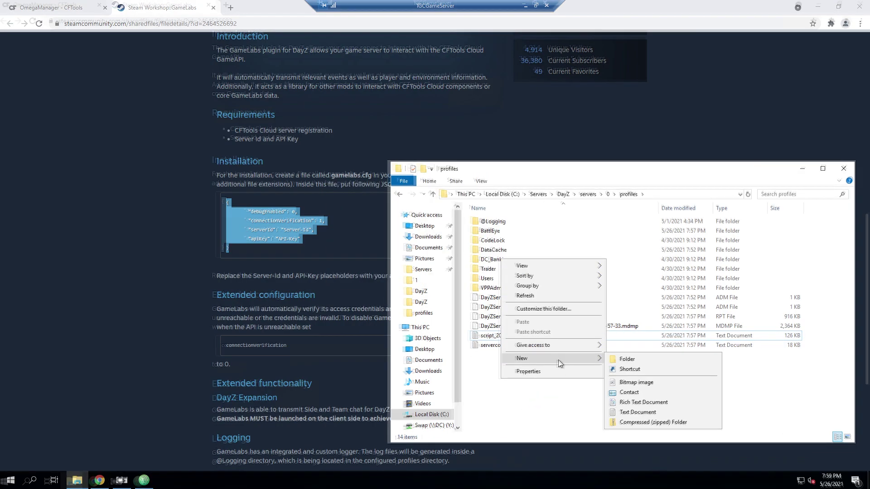
{"action": "left_click", "coordinate": [637, 412]}
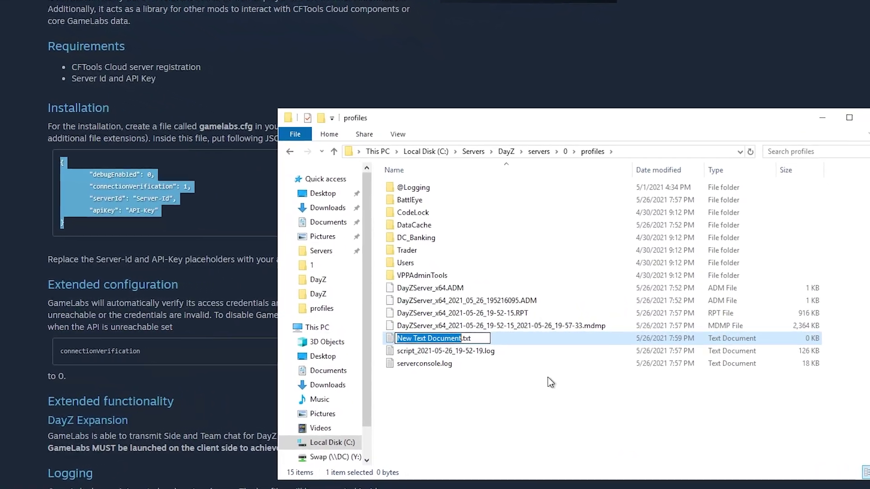
{"action": "type", "text": "gamelabs"}
{"action": "key", "text": "Right"}
{"action": "key", "text": "shift+Right"}
{"action": "key", "text": "shift+Right"}
{"action": "key", "text": "shift+Right"}
{"action": "type", "text": "cfg"}
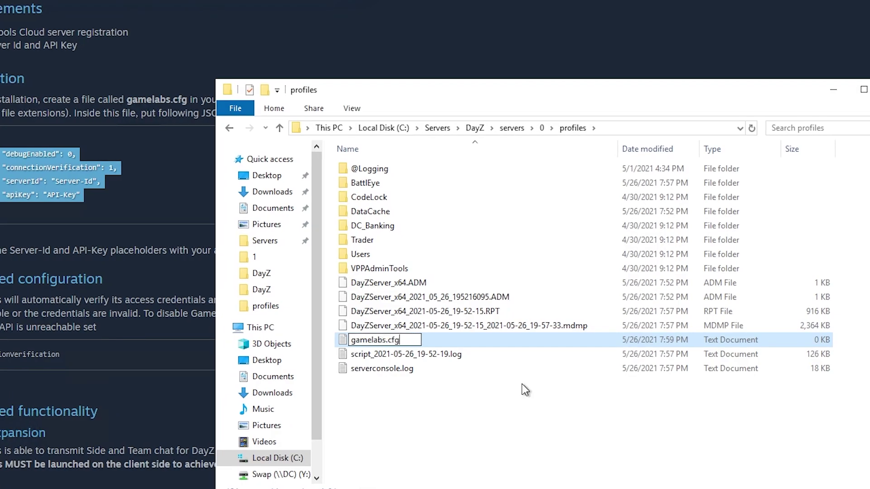
{"action": "key", "text": "Return"}
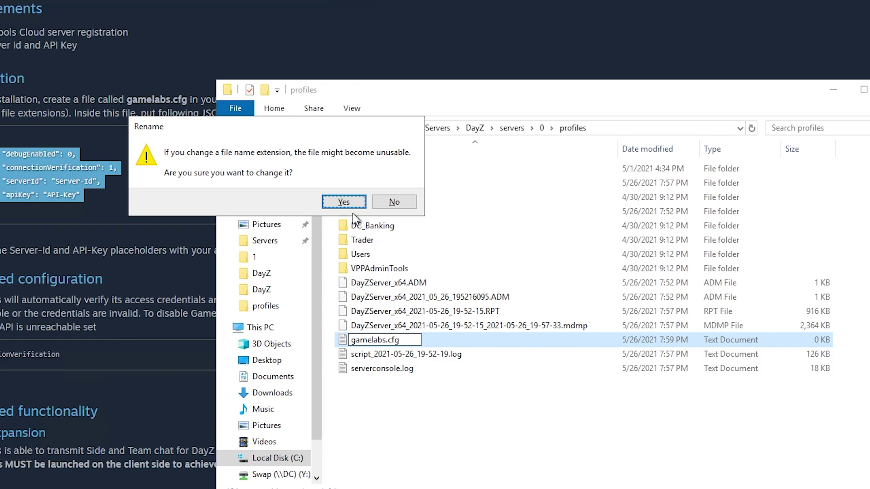
{"action": "left_click", "coordinate": [343, 202]}
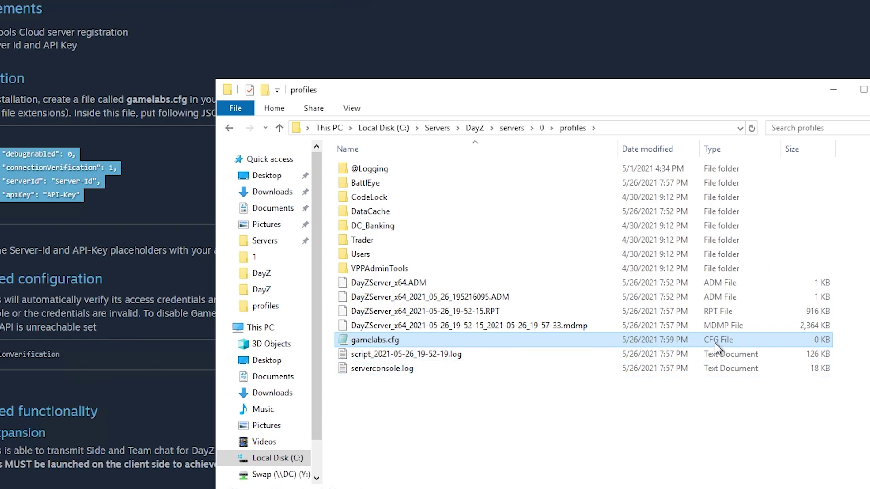
{"action": "left_click", "coordinate": [357, 109]}
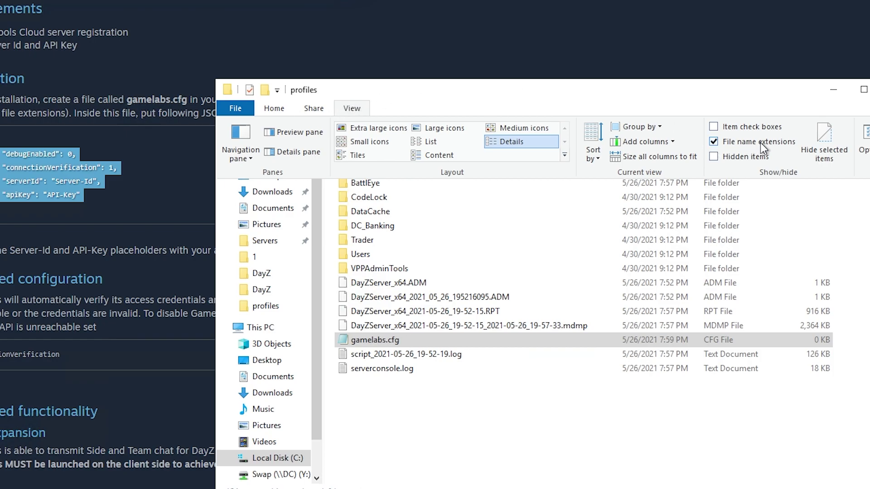
{"action": "left_click", "coordinate": [404, 341]}
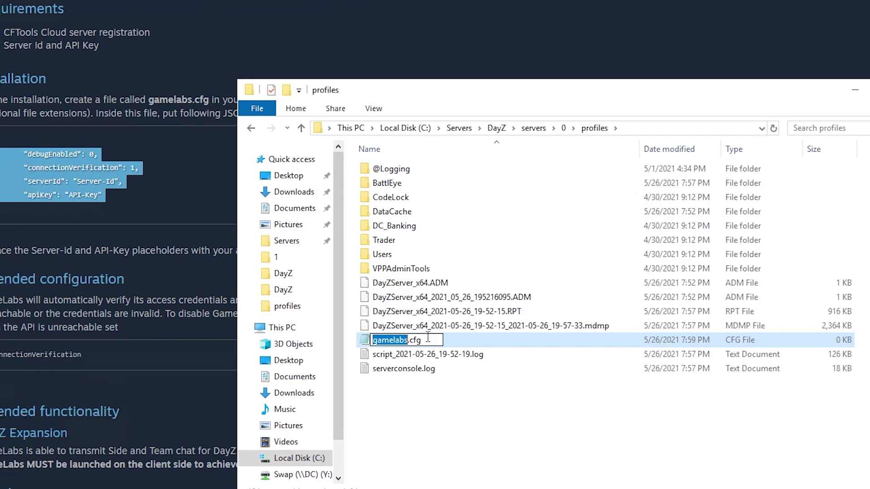
Step: Open gamelabs.cfg in Notepad and paste the copied GameLabs JSON
{"action": "double_click", "coordinate": [402, 340]}
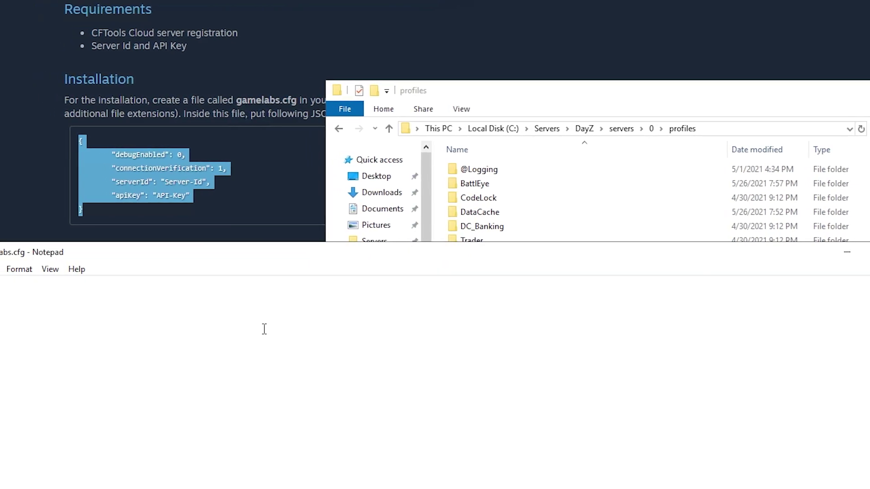
{"action": "type", "text": "{ \t\"debugEnabled\": 0, \t\"connectionVerification\": 1, \t\"serverId\": \"Server-Id\", \t\"apiKey\": \"API-Key\" }"}
{"action": "left_click_drag", "start_coordinate": [300, 256], "coordinate": [293, 64]}
{"action": "left_click_drag", "start_coordinate": [349, 66], "coordinate": [377, 51]}
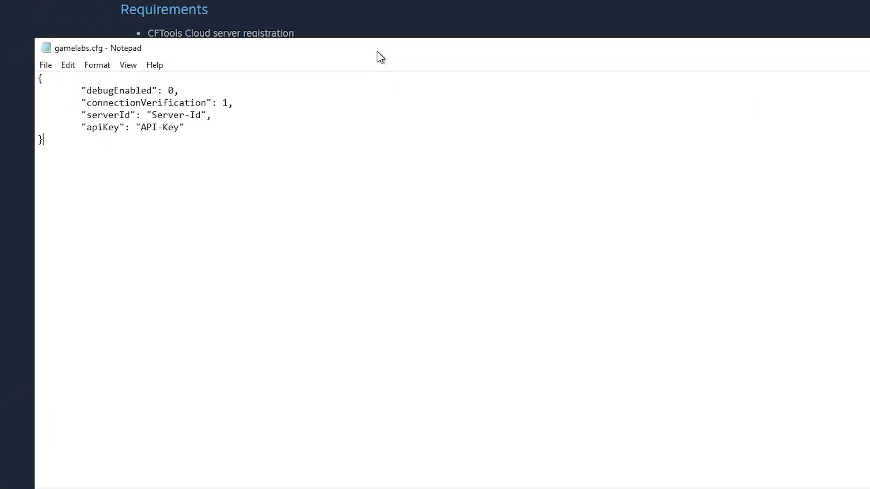
Step: Change the connectionVerification value from 1 to 0
{"action": "double_click", "coordinate": [172, 89]}
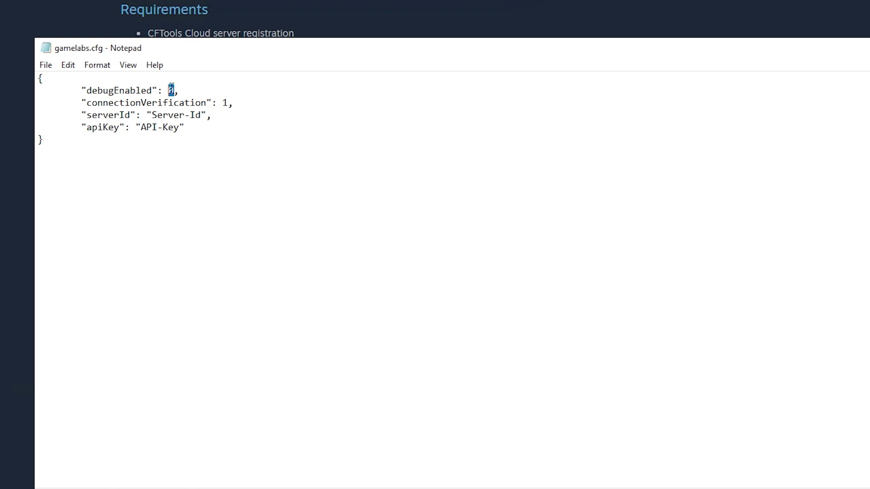
{"action": "left_click", "coordinate": [227, 102]}
{"action": "key", "text": "Return"}
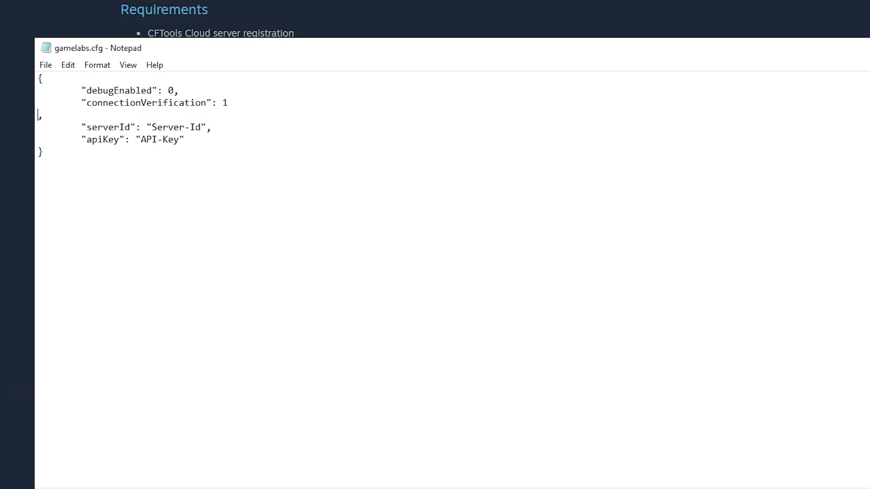
{"action": "key", "text": "BackSpace"}
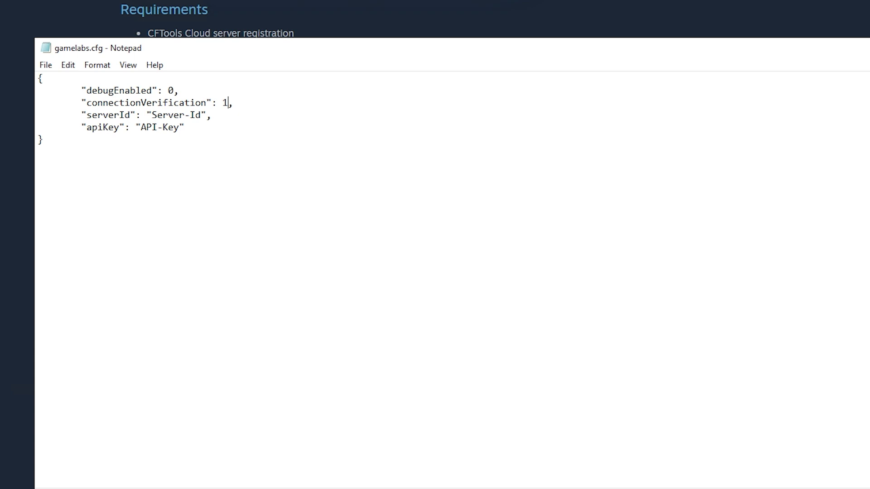
{"action": "key", "text": "shift+Left"}
{"action": "type", "text": "0"}
Step: Replace the Server-Id and API-Key placeholders with the values copied from the dashboard
{"action": "key", "text": "Down"}
{"action": "key", "text": "Left"}
{"action": "key", "text": "Left"}
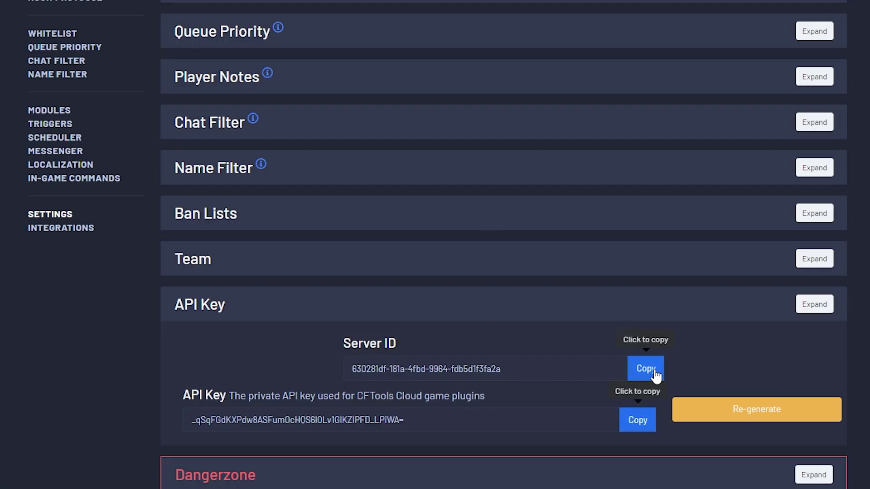
{"action": "left_click", "coordinate": [645, 368]}
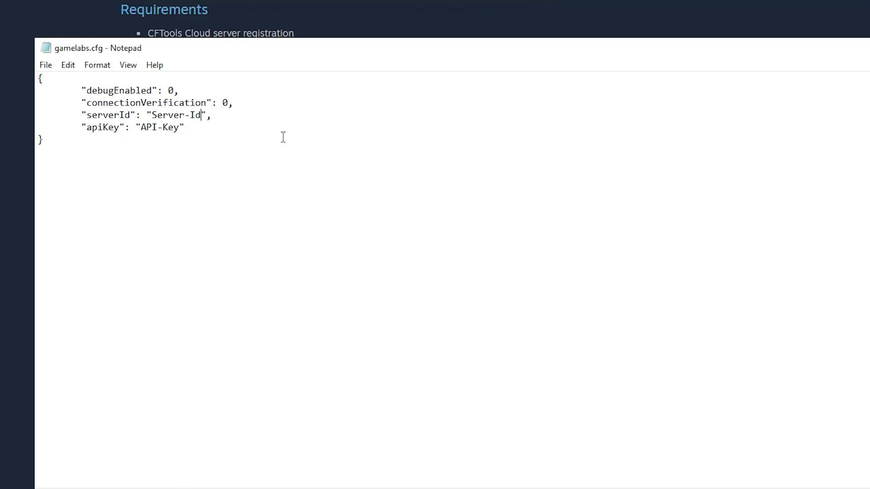
{"action": "key", "text": "shift+Left"}
{"action": "key", "text": "shift+Left"}
{"action": "key", "text": "shift+Left"}
{"action": "key", "text": "shift+Left"}
{"action": "key", "text": "shift+Left"}
{"action": "key", "text": "shift+Left"}
{"action": "key", "text": "shift+Left"}
{"action": "key", "text": "shift+Left"}
{"action": "key", "text": "shift+Left"}
{"action": "key", "text": "ctrl+v"}
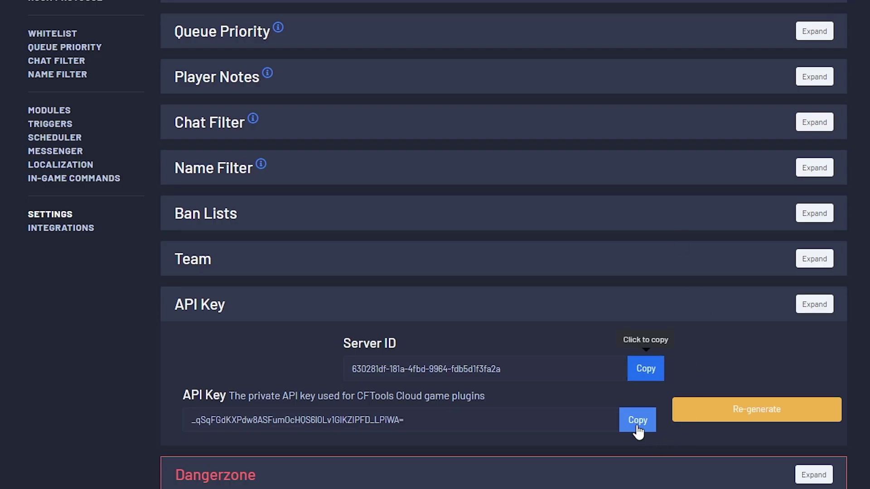
{"action": "left_click", "coordinate": [637, 421]}
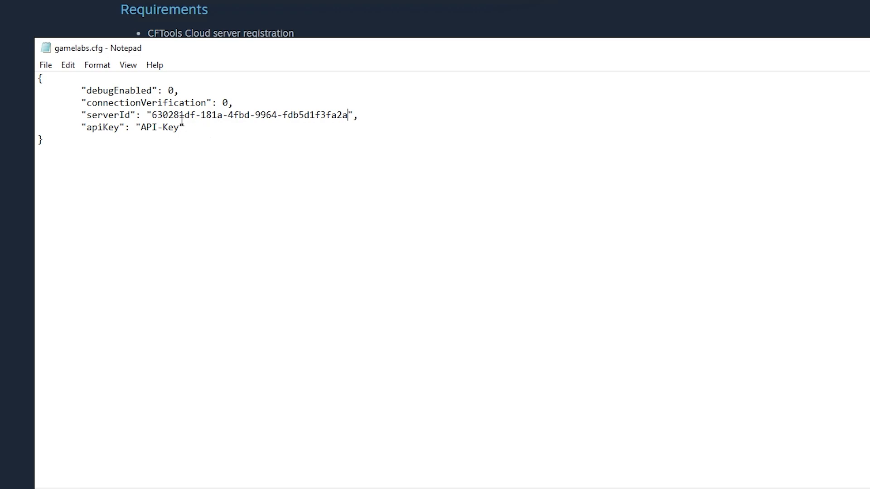
{"action": "left_click_drag", "start_coordinate": [179, 115], "coordinate": [141, 128]}
{"action": "key", "text": "ctrl+v"}
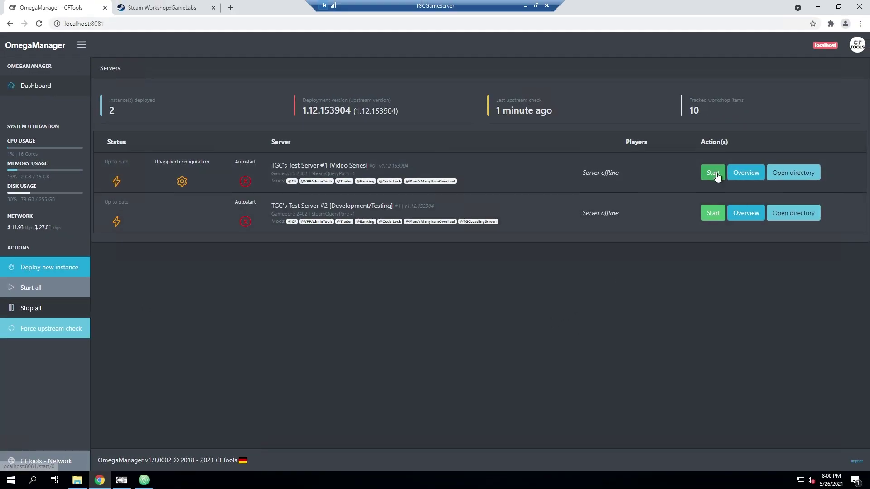
Step: Start Test Server #1, reload its CFTools Cloud page, and view the Graphs page
{"action": "left_click", "coordinate": [714, 173]}
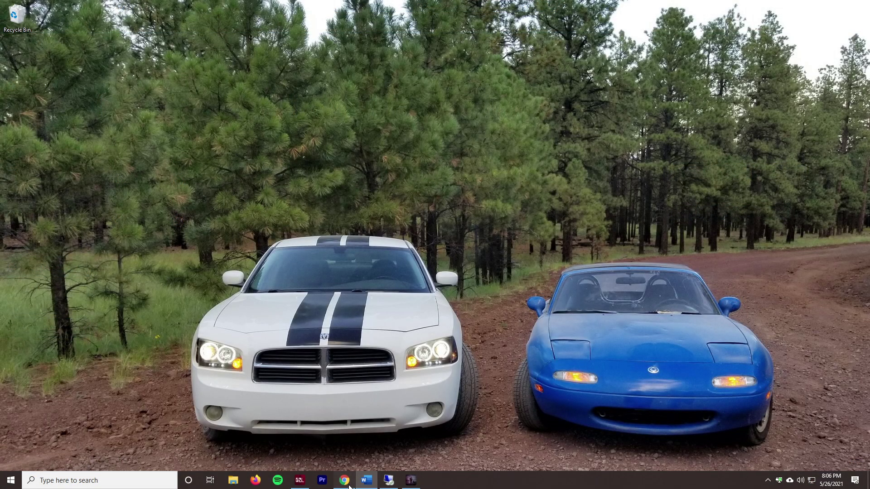
{"action": "left_click", "coordinate": [347, 481]}
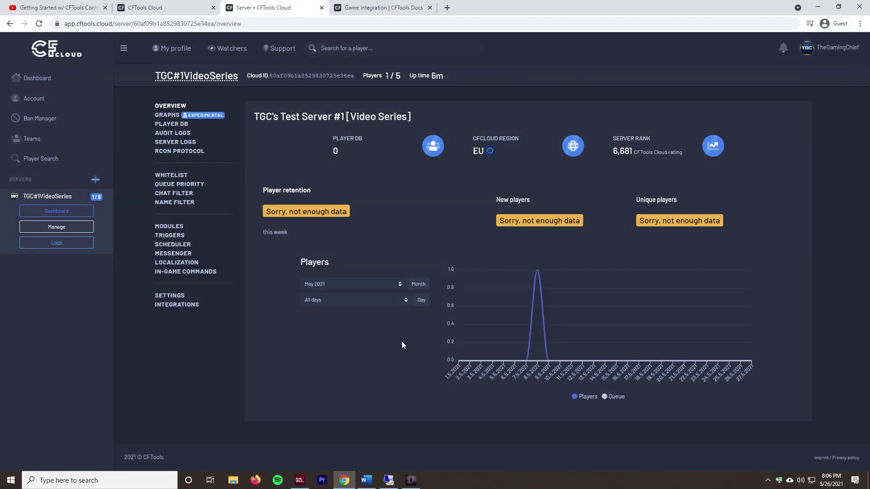
{"action": "key", "text": "F5"}
{"action": "left_click", "coordinate": [162, 116]}
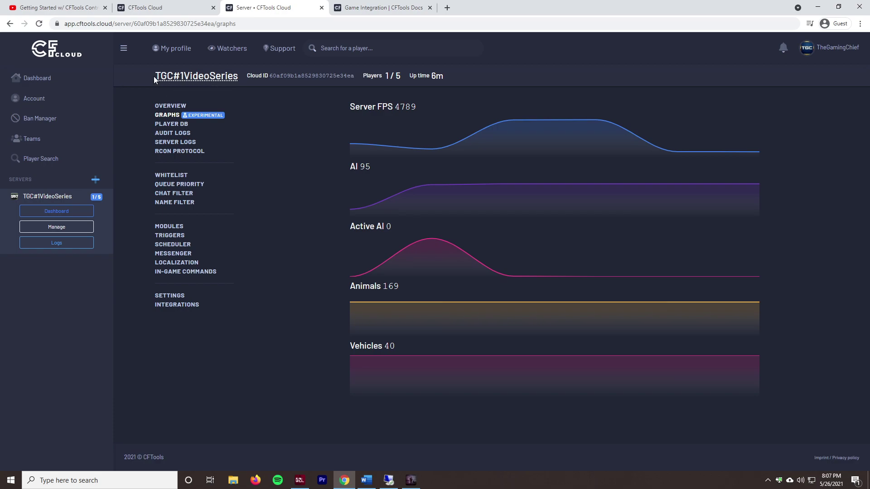
Step: Browse the server's player database and view a player's profile in a new tab
{"action": "left_click_drag", "start_coordinate": [305, 76], "coordinate": [293, 102]}
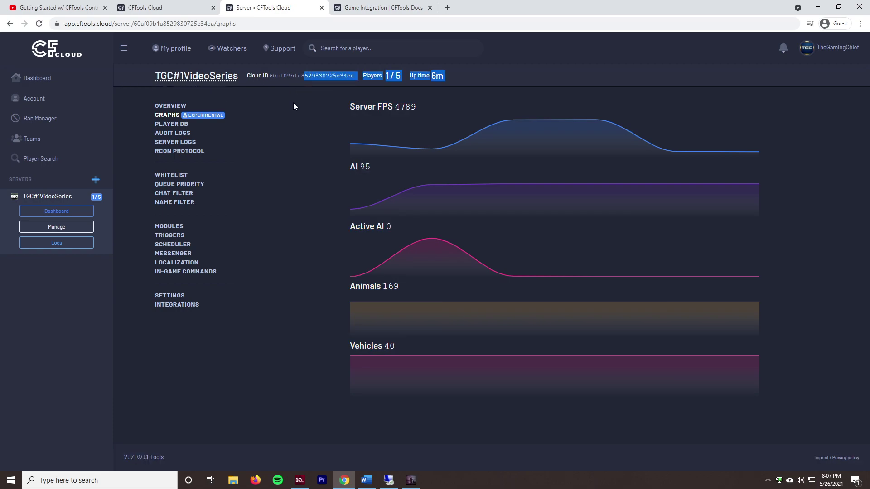
{"action": "left_click", "coordinate": [293, 102]}
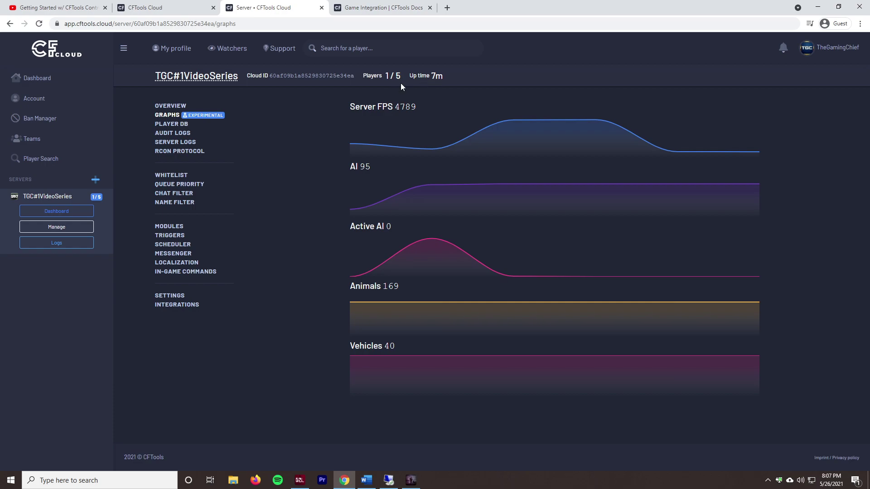
{"action": "left_click", "coordinate": [170, 124]}
{"action": "middle_click", "coordinate": [799, 219]}
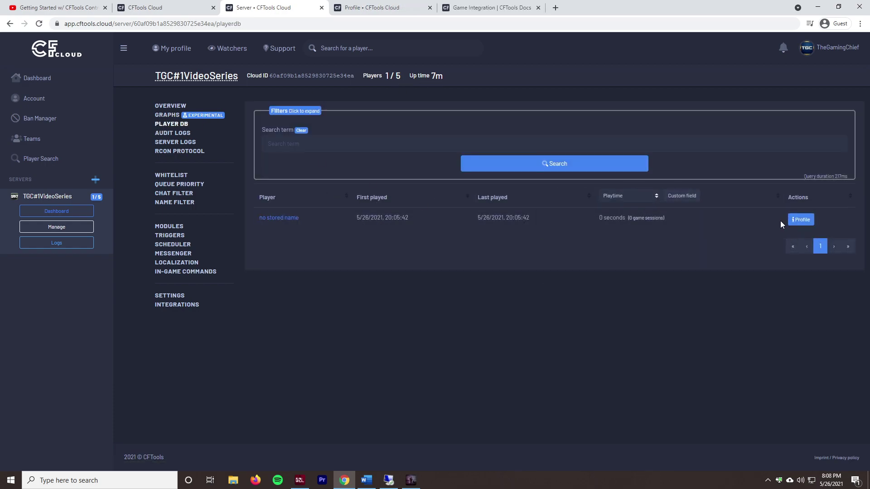
{"action": "left_click", "coordinate": [800, 219]}
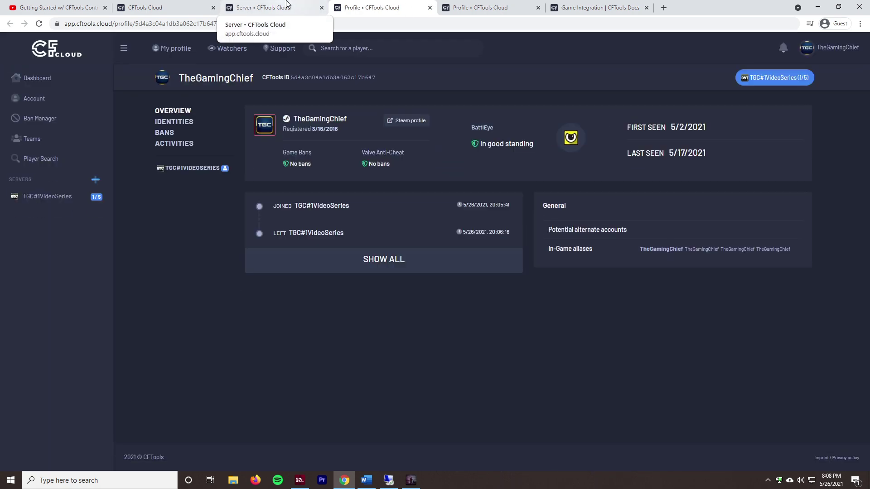
{"action": "left_click", "coordinate": [286, 5]}
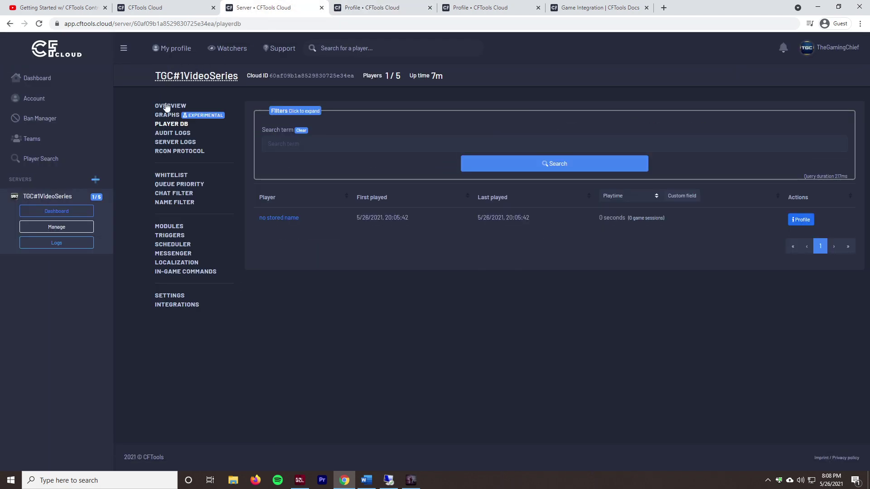
Step: Search the audit logs, review the server log entries, then go to Settings
{"action": "left_click", "coordinate": [174, 134]}
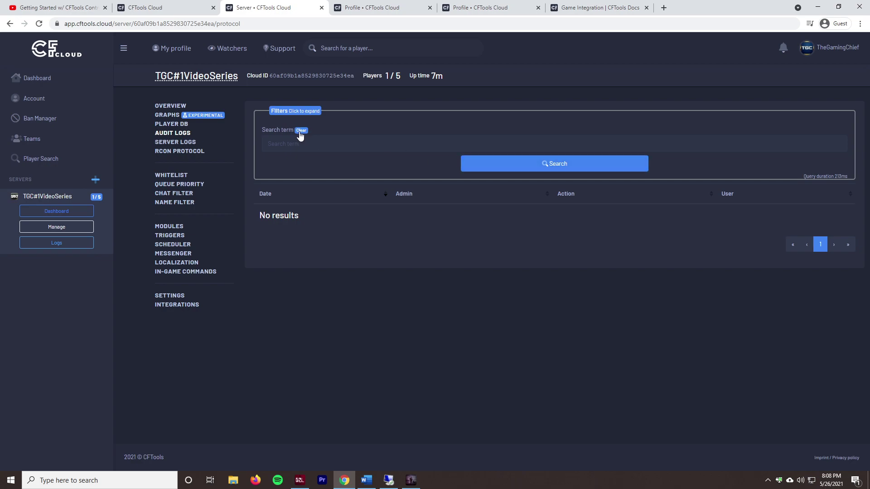
{"action": "left_click", "coordinate": [293, 113]}
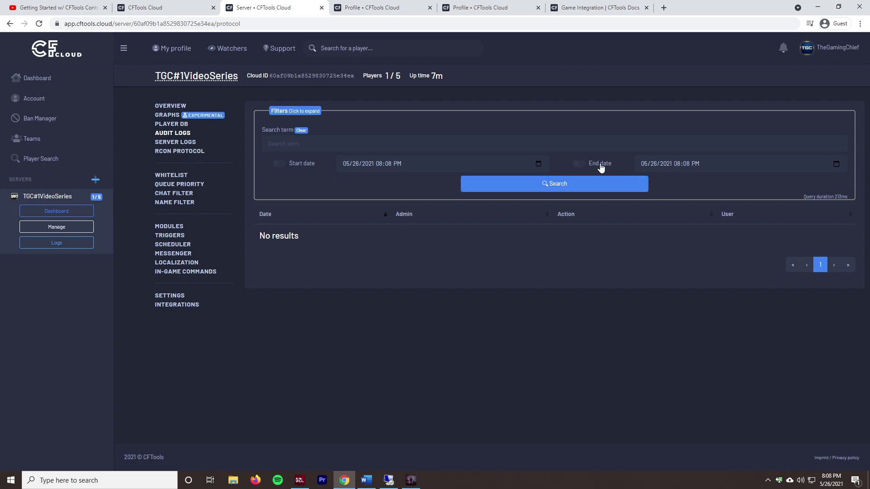
{"action": "left_click", "coordinate": [521, 186]}
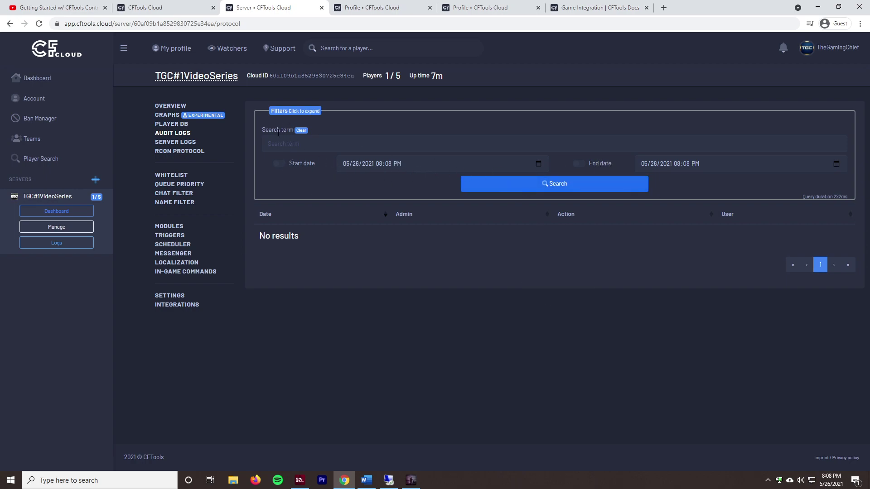
{"action": "left_click", "coordinate": [175, 142]}
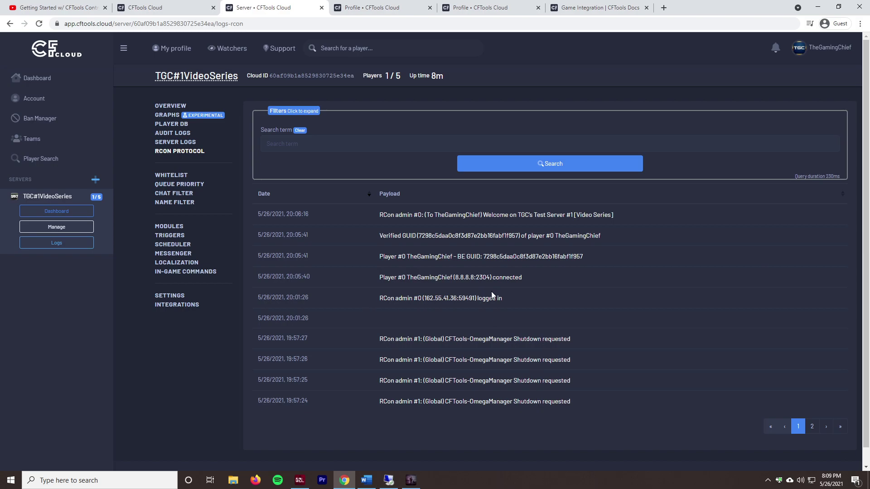
{"action": "triple_click", "coordinate": [427, 278]}
{"action": "left_click", "coordinate": [427, 277]}
{"action": "triple_click", "coordinate": [453, 214]}
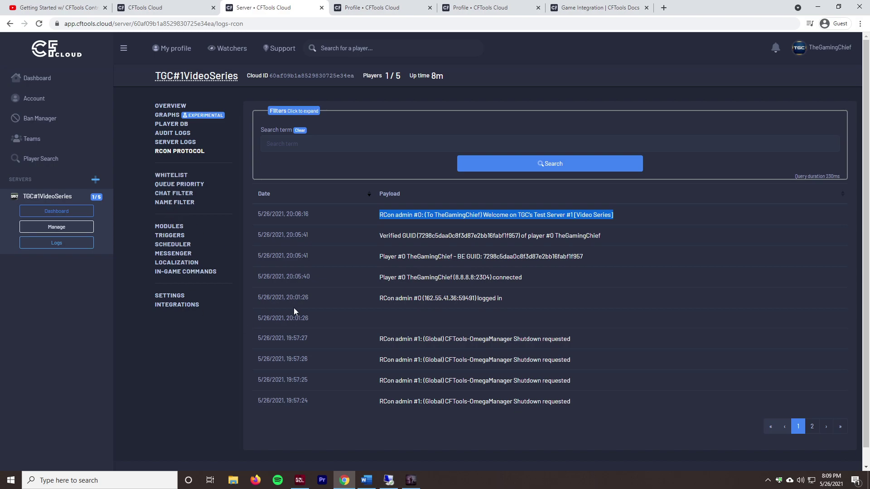
{"action": "left_click", "coordinate": [168, 299]}
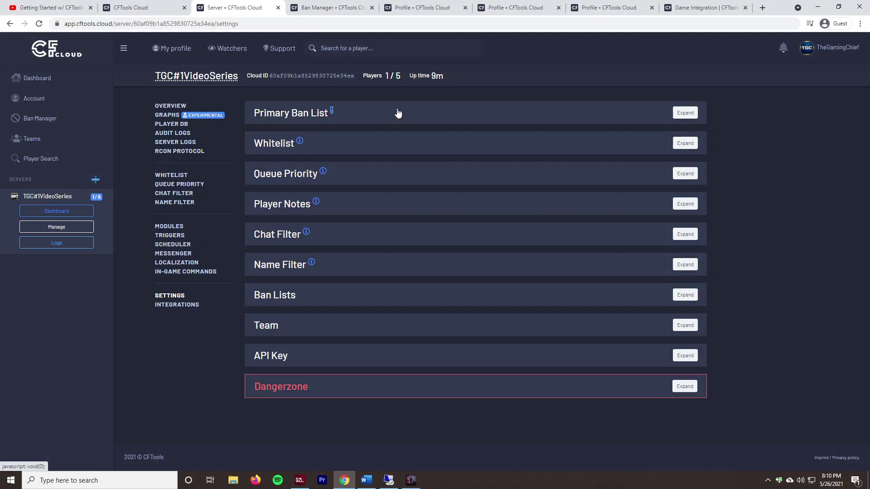
Step: Find no ban list under Primary Ban List, so create one in Ban Manager and open it
{"action": "left_click", "coordinate": [398, 113]}
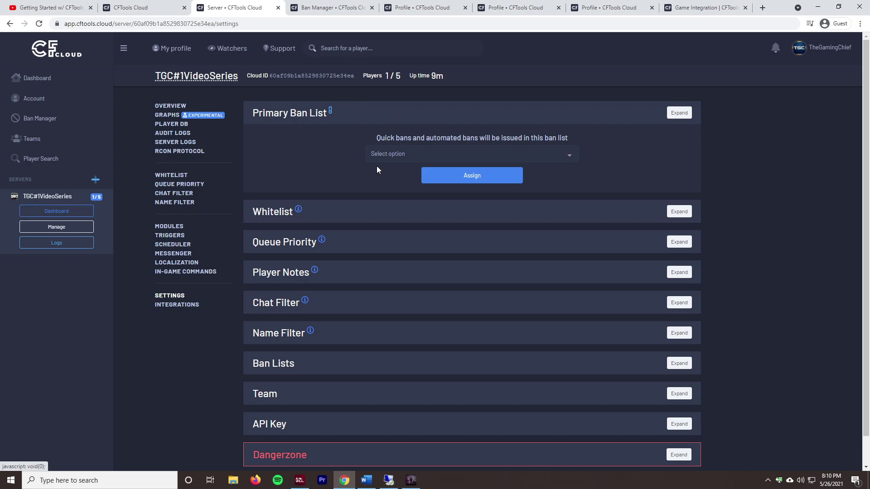
{"action": "left_click", "coordinate": [387, 155]}
{"action": "left_click", "coordinate": [349, 159]}
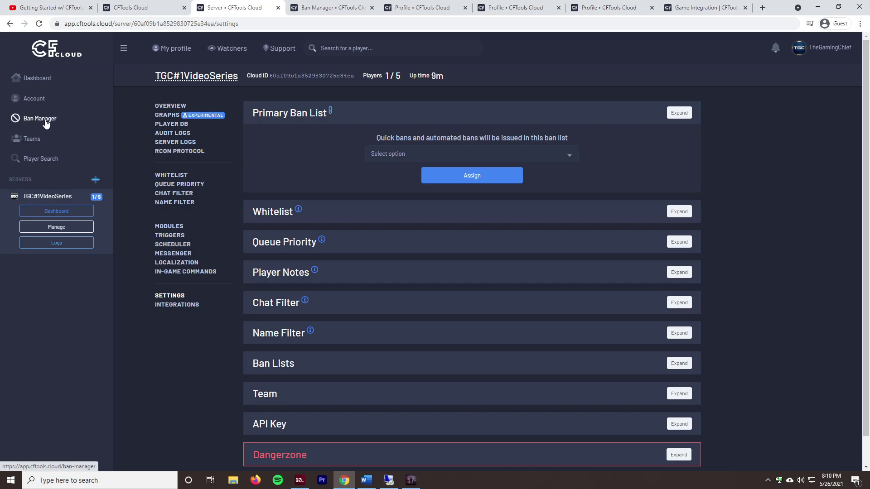
{"action": "left_click", "coordinate": [336, 6]}
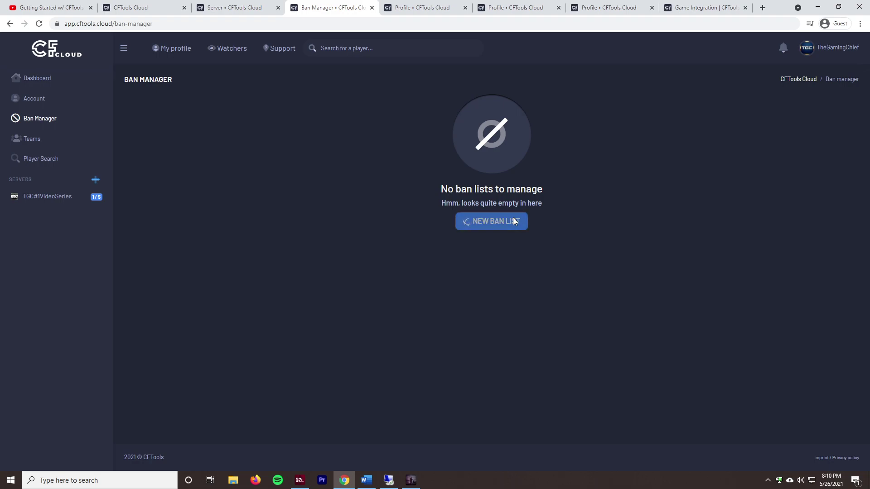
{"action": "left_click", "coordinate": [513, 220]}
{"action": "left_click", "coordinate": [436, 293]}
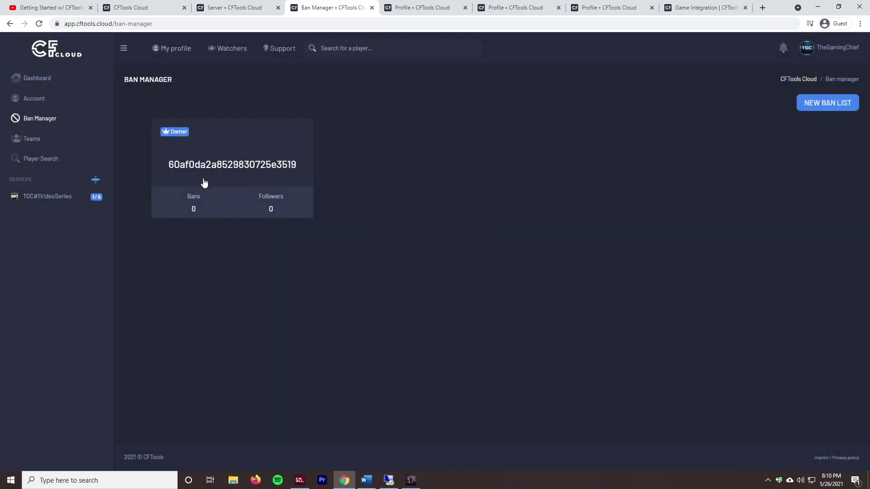
{"action": "left_click", "coordinate": [199, 180]}
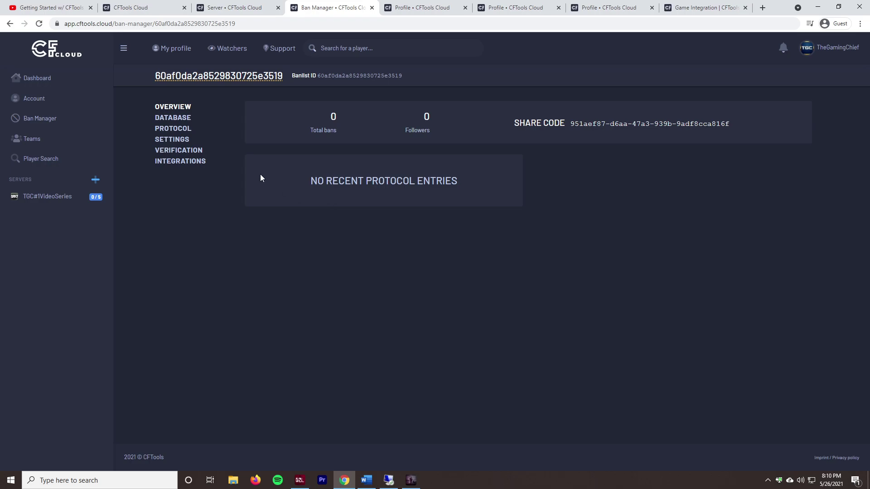
Step: In the ban list settings, turn on Public and Public evidence
{"action": "left_click", "coordinate": [179, 118]}
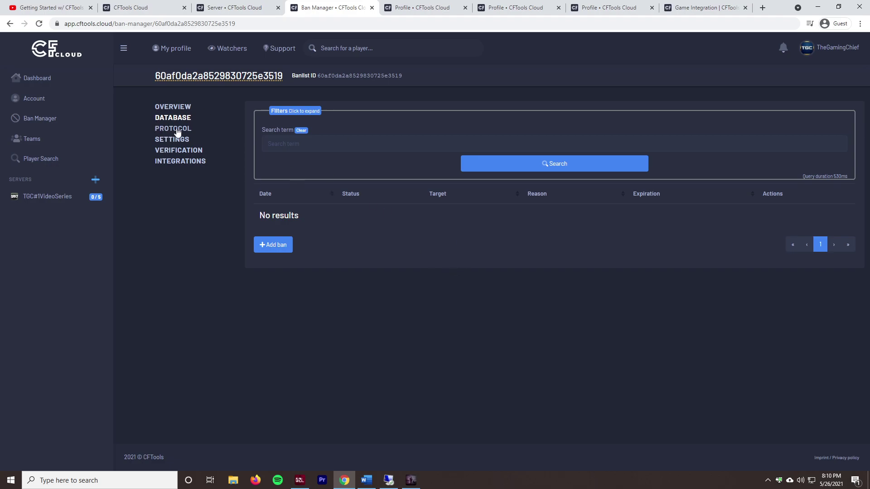
{"action": "left_click", "coordinate": [178, 140]}
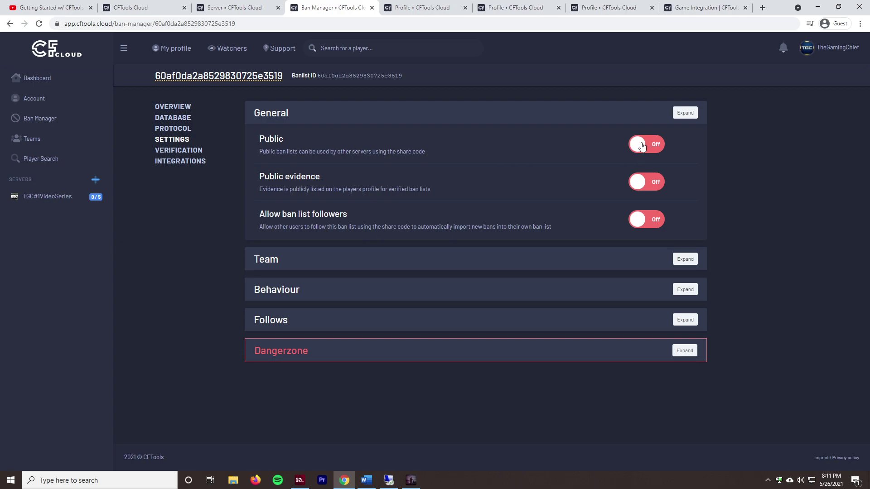
{"action": "left_click", "coordinate": [641, 145]}
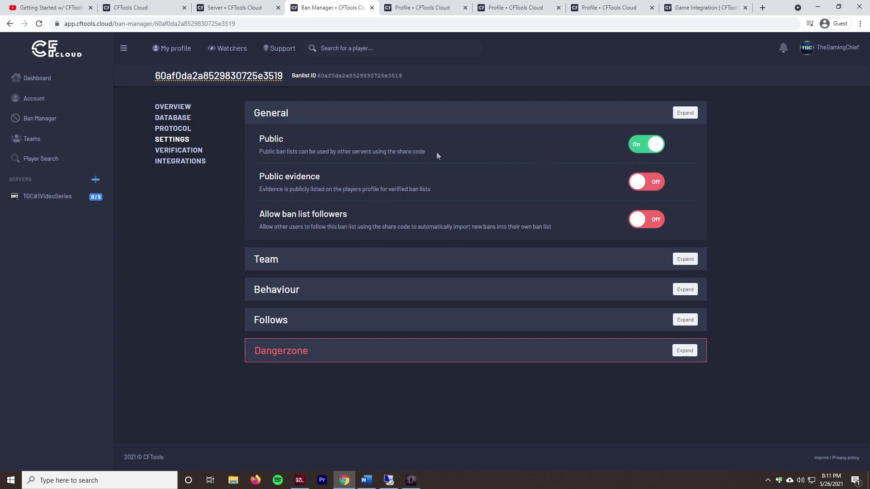
{"action": "left_click", "coordinate": [661, 182]}
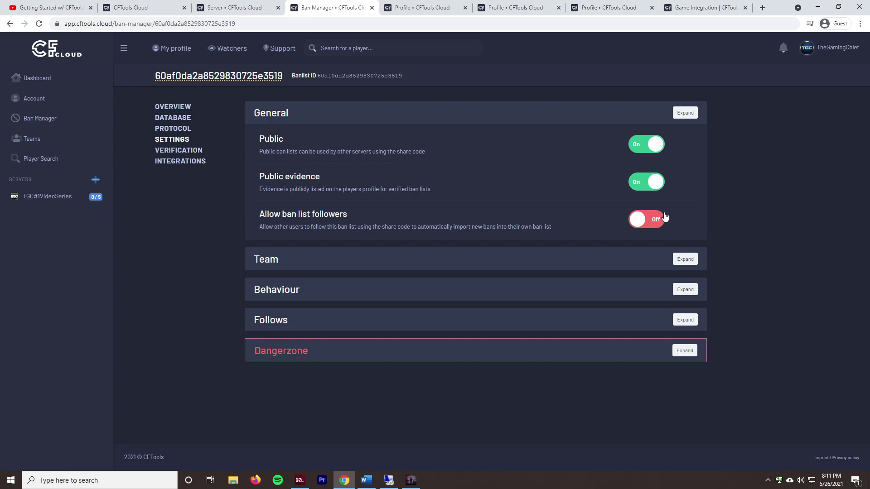
Step: Review the Team, Behaviour and Follows sections of the ban list settings
{"action": "left_click", "coordinate": [300, 254]}
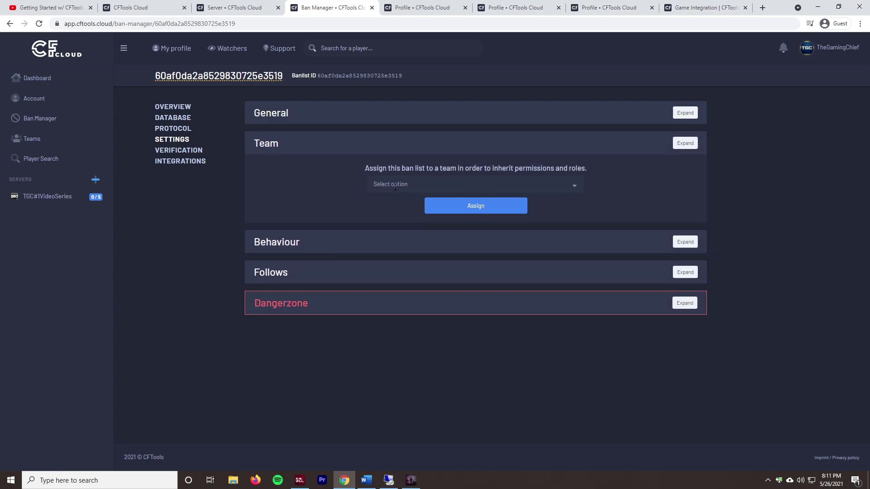
{"action": "left_click", "coordinate": [385, 190]}
{"action": "left_click", "coordinate": [293, 193]}
{"action": "left_click", "coordinate": [334, 249]}
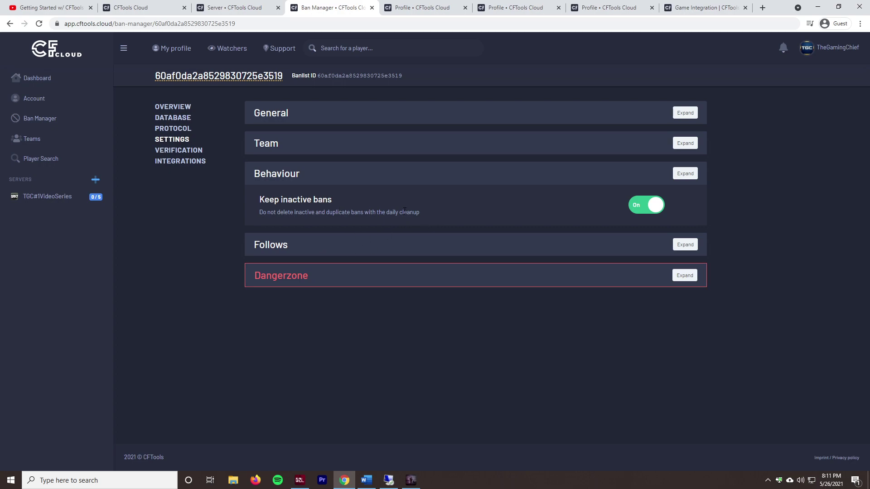
{"action": "left_click", "coordinate": [318, 253]}
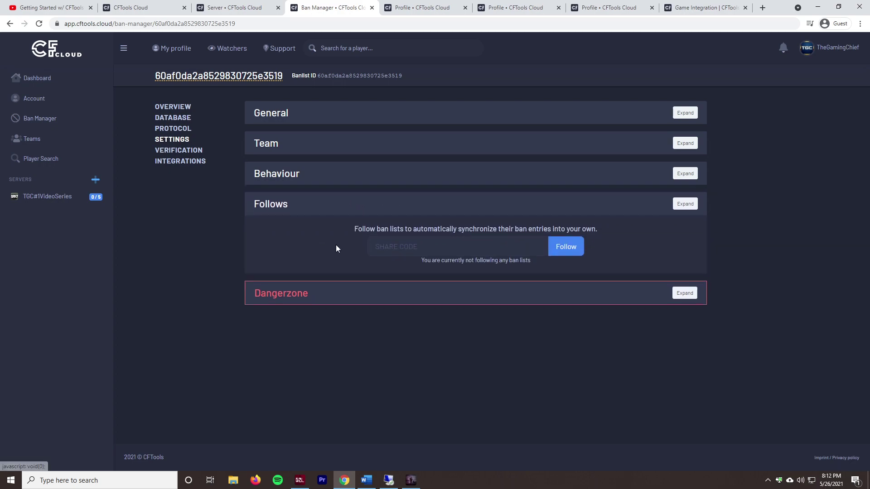
{"action": "left_click", "coordinate": [443, 254]}
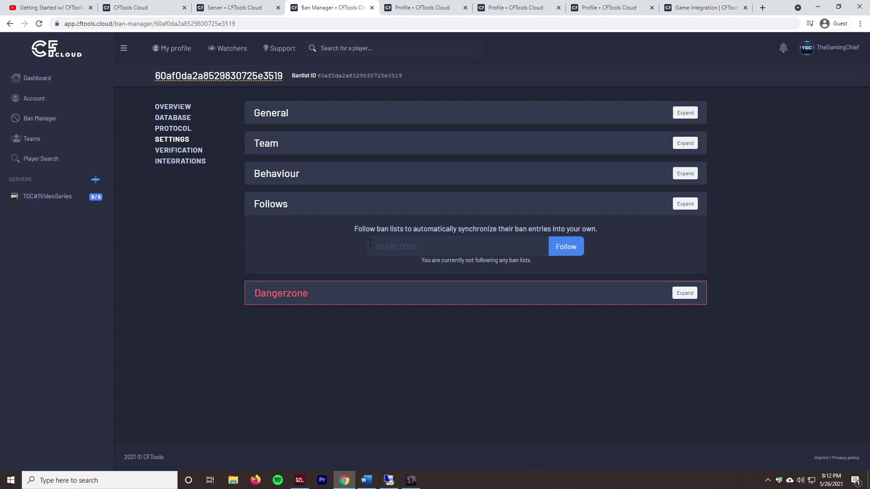
Step: Review Dangerzone, Verification, Integrations and Protocol pages, then start a new ban from Database
{"action": "left_click", "coordinate": [329, 300]}
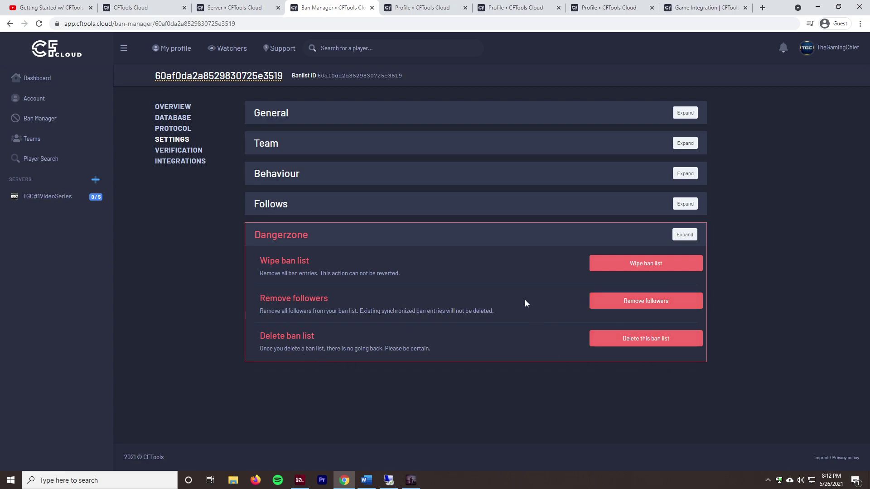
{"action": "left_click", "coordinate": [314, 112]}
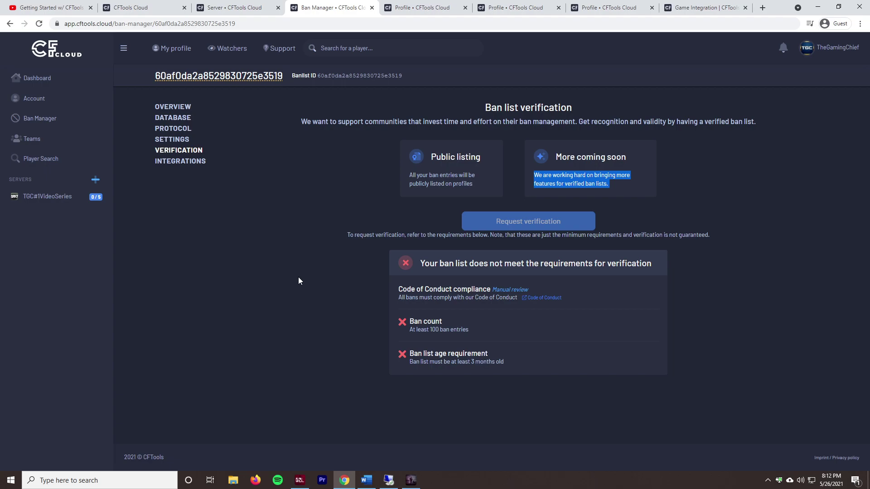
{"action": "left_click", "coordinate": [175, 162]}
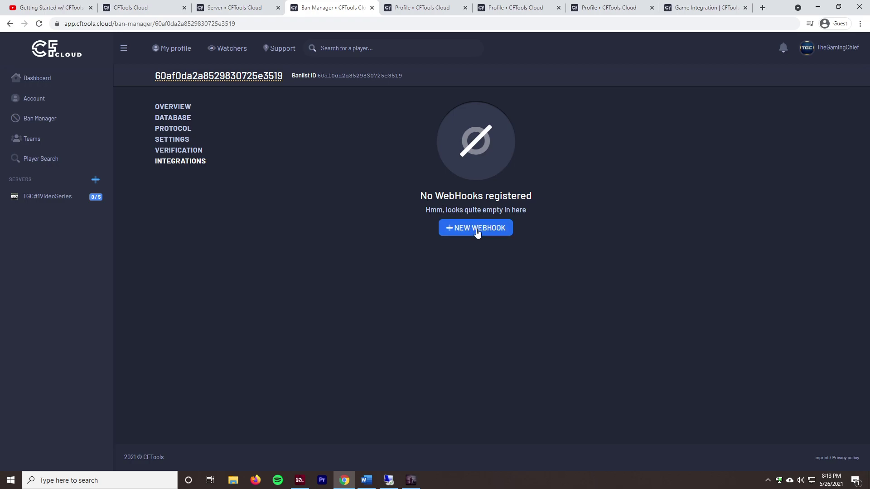
{"action": "left_click", "coordinate": [181, 140]}
{"action": "left_click", "coordinate": [181, 129]}
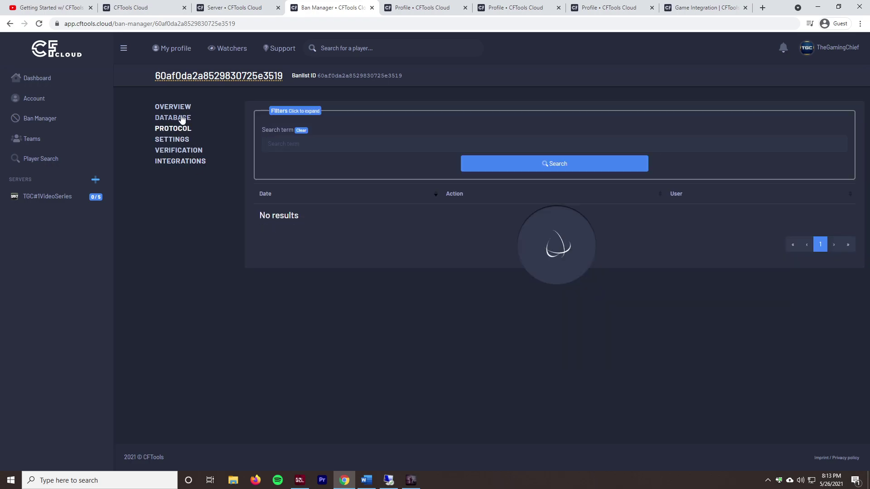
{"action": "left_click", "coordinate": [182, 118]}
{"action": "left_click", "coordinate": [274, 244]}
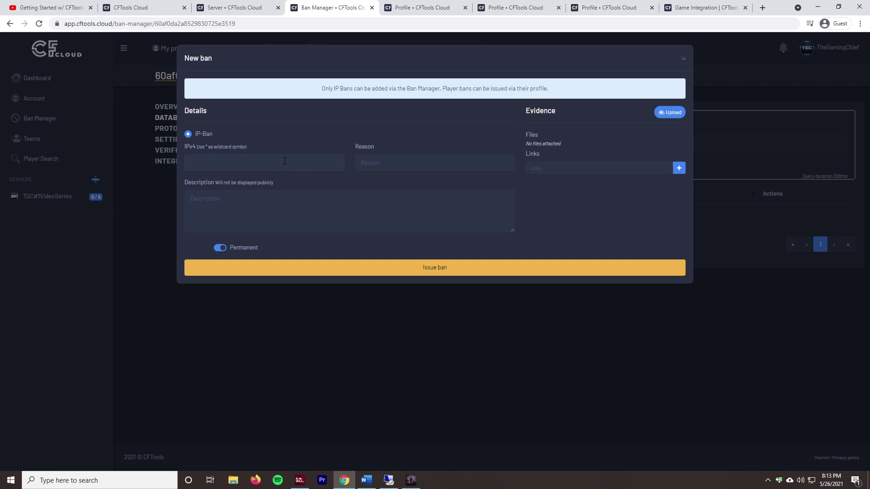
Step: Permanently ban IP 8.8.8.8 with reason Hacking and a wall-hacks description
{"action": "type", "text": "8.8.8.8"}
{"action": "left_click", "coordinate": [412, 167]}
{"action": "type", "text": "Hacking"}
{"action": "type", "text": "Hacking,"}
{"action": "type", "text": " wall-"}
{"action": "type", "text": "hacks."}
{"action": "left_click", "coordinate": [220, 247]}
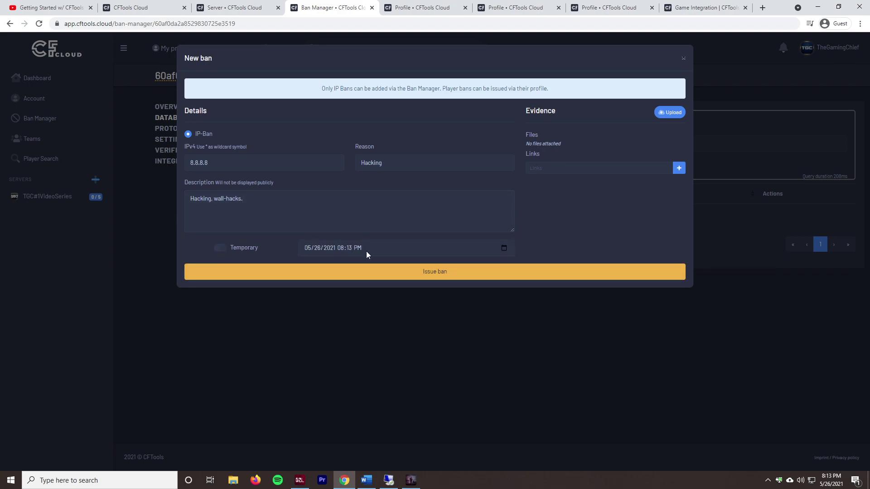
{"action": "left_click", "coordinate": [220, 248]}
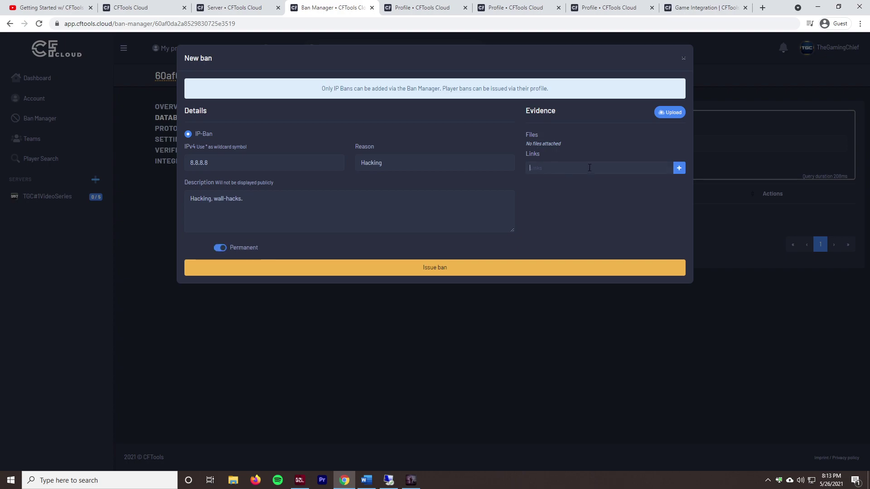
{"action": "left_click", "coordinate": [589, 167]}
{"action": "left_click", "coordinate": [462, 275]}
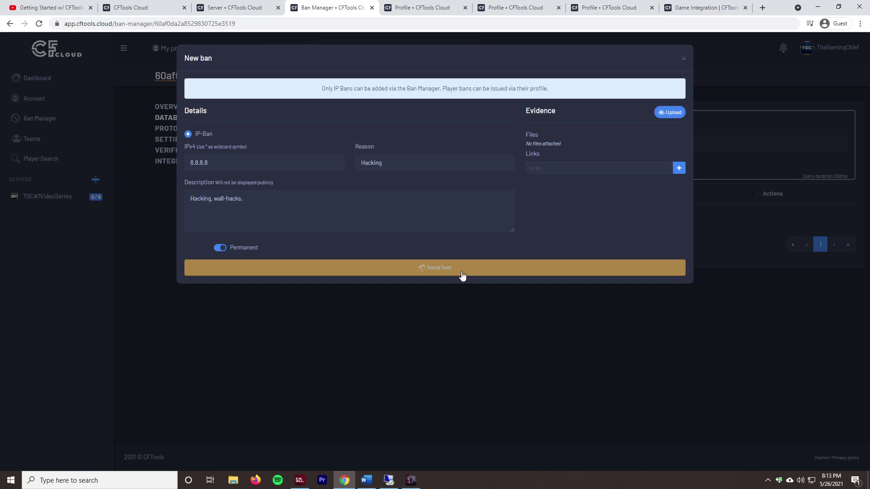
{"action": "left_click", "coordinate": [435, 292]}
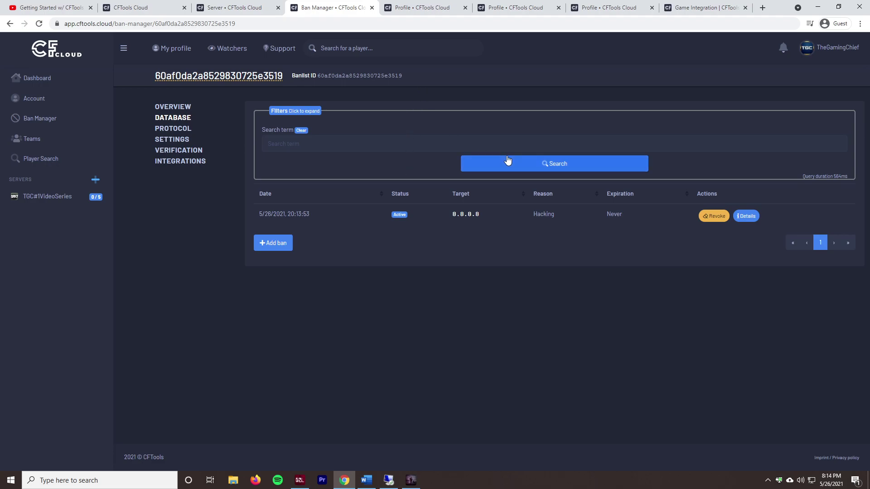
Step: From the player's profile, set up a hybrid ban on the new ban list
{"action": "left_click", "coordinate": [431, 4]}
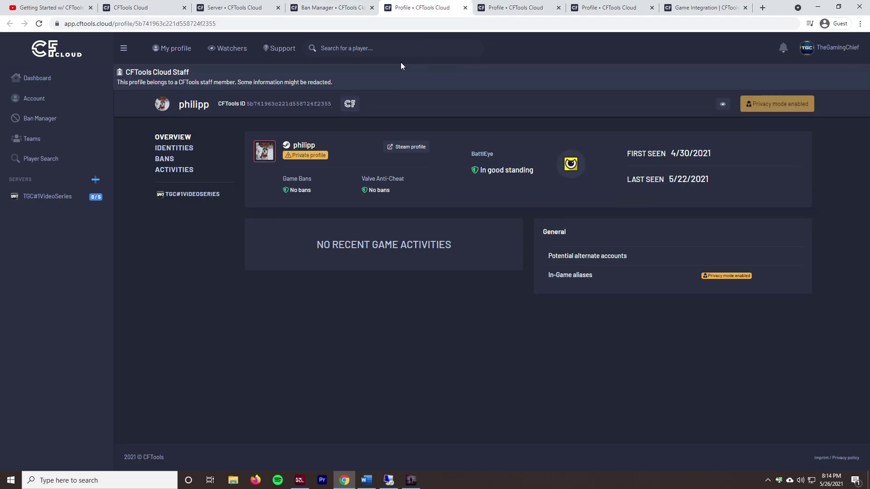
{"action": "left_click", "coordinate": [168, 160]}
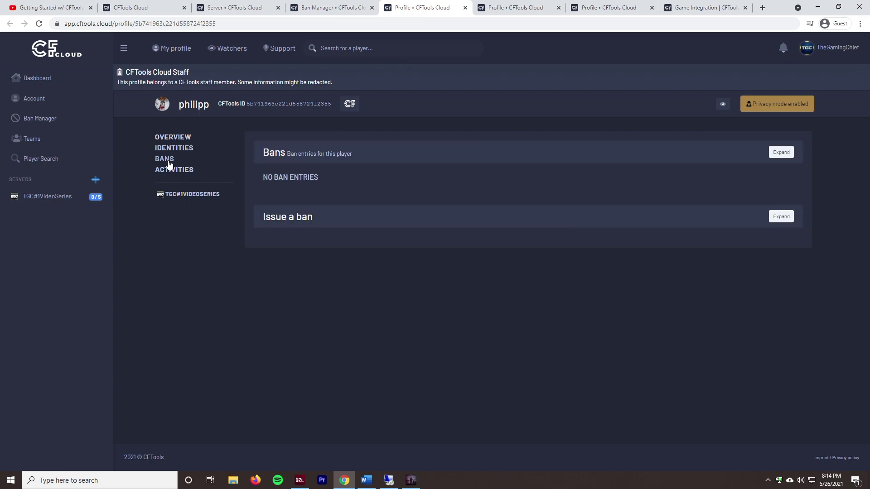
{"action": "left_click", "coordinate": [336, 216]}
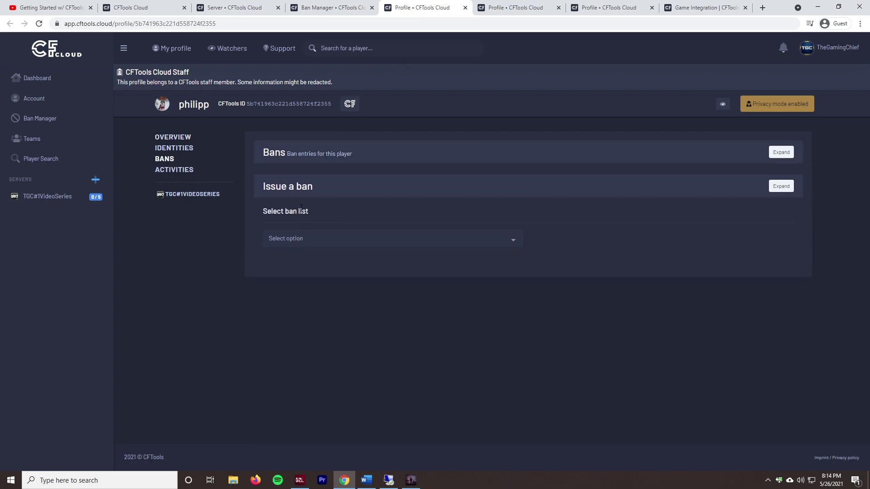
{"action": "left_click", "coordinate": [320, 234]}
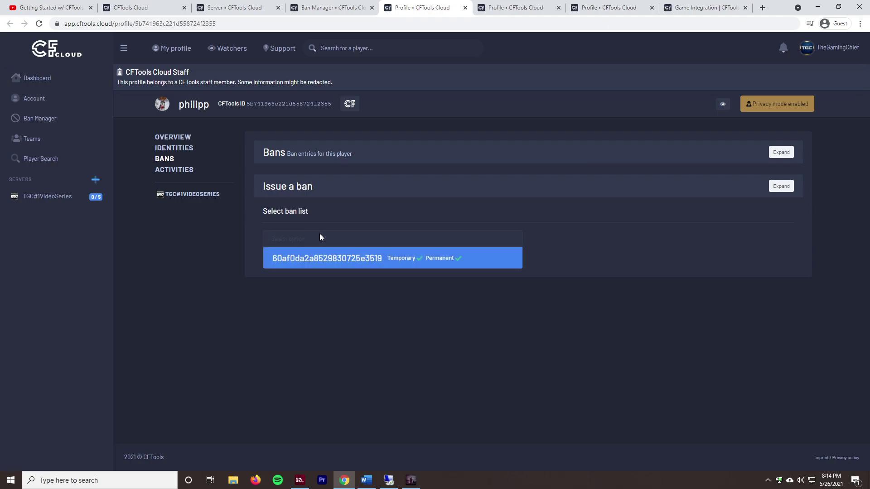
{"action": "left_click", "coordinate": [324, 258]}
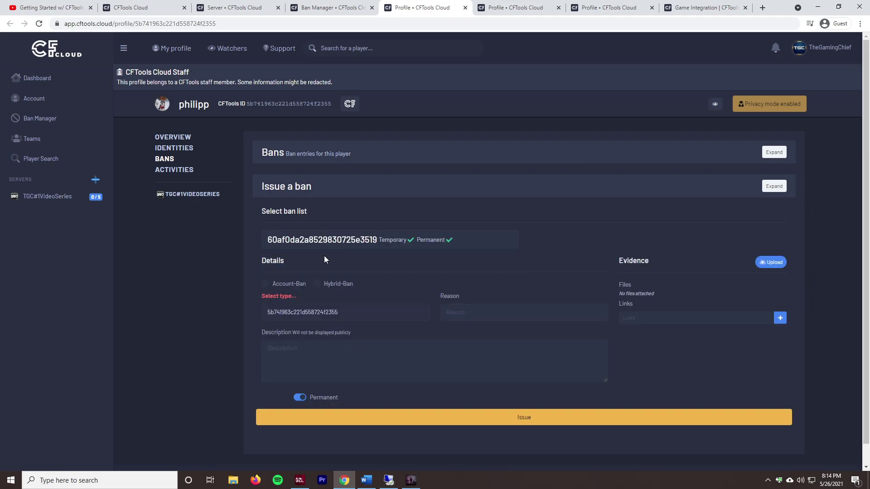
{"action": "left_click", "coordinate": [327, 289]}
{"action": "left_click", "coordinate": [278, 288]}
{"action": "left_click", "coordinate": [328, 286]}
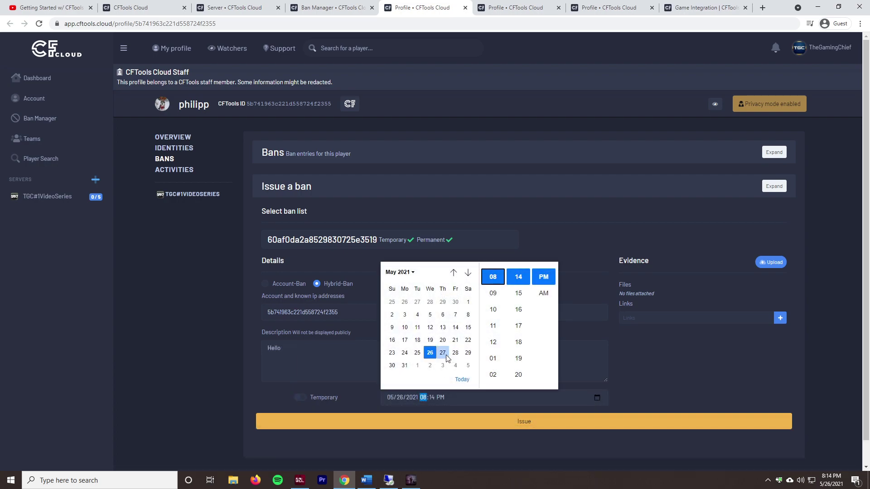
{"action": "left_click", "coordinate": [442, 353]}
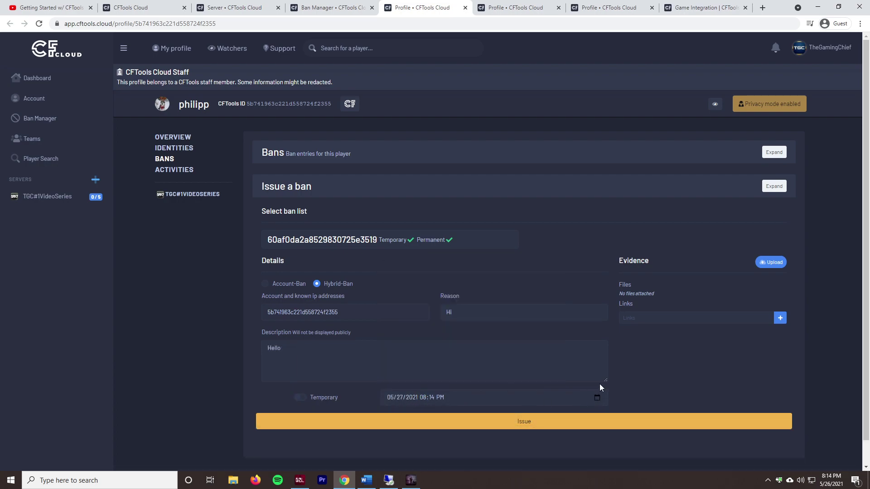
Step: Issue the ban with reason 'Hii', then reload the ban list page
{"action": "left_click", "coordinate": [528, 427]}
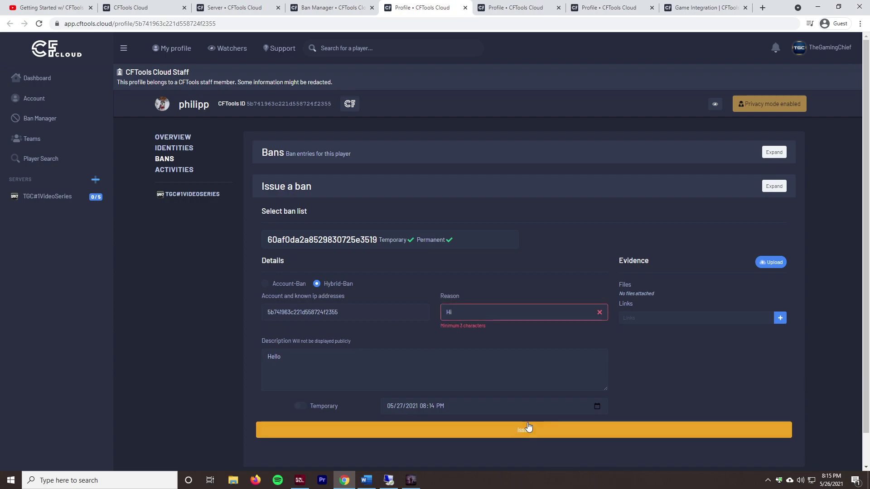
{"action": "left_click", "coordinate": [492, 315]}
{"action": "type", "text": "i"}
{"action": "left_click", "coordinate": [516, 426]}
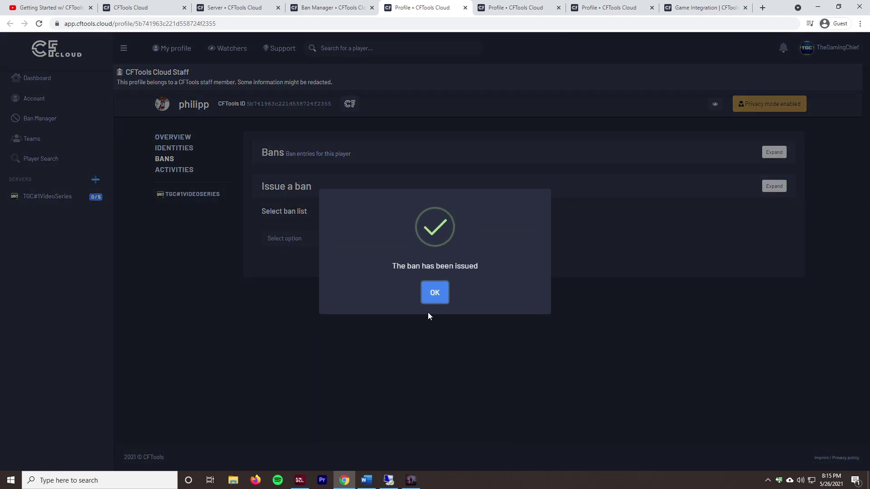
{"action": "left_click", "coordinate": [430, 293]}
{"action": "left_click", "coordinate": [354, 7]}
{"action": "key", "text": "F5"}
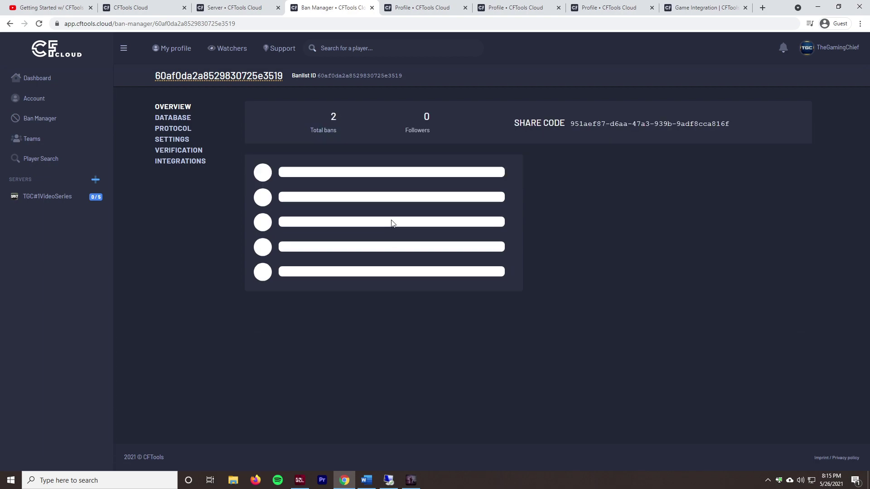
{"action": "left_click", "coordinate": [180, 133]}
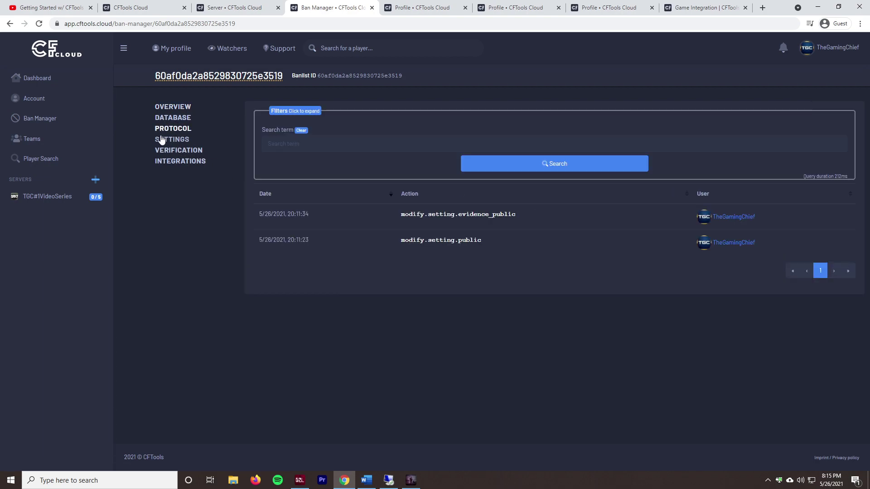
{"action": "left_click", "coordinate": [184, 119]}
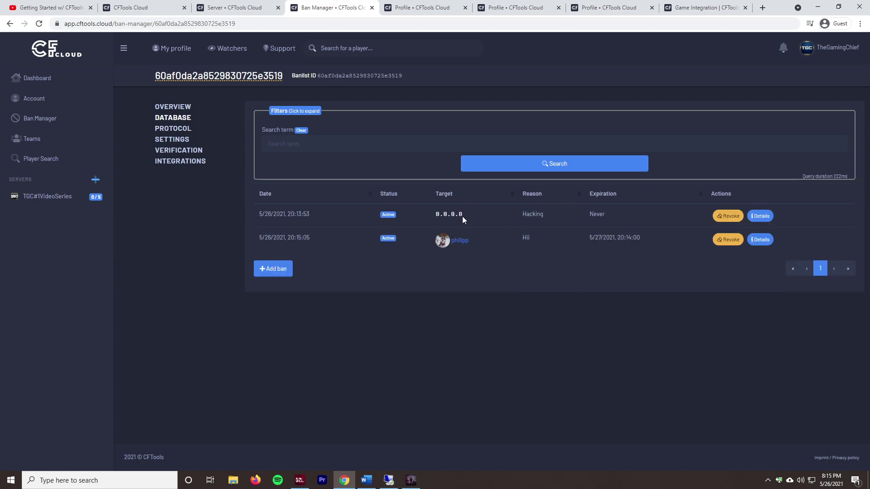
{"action": "left_click", "coordinate": [760, 240]}
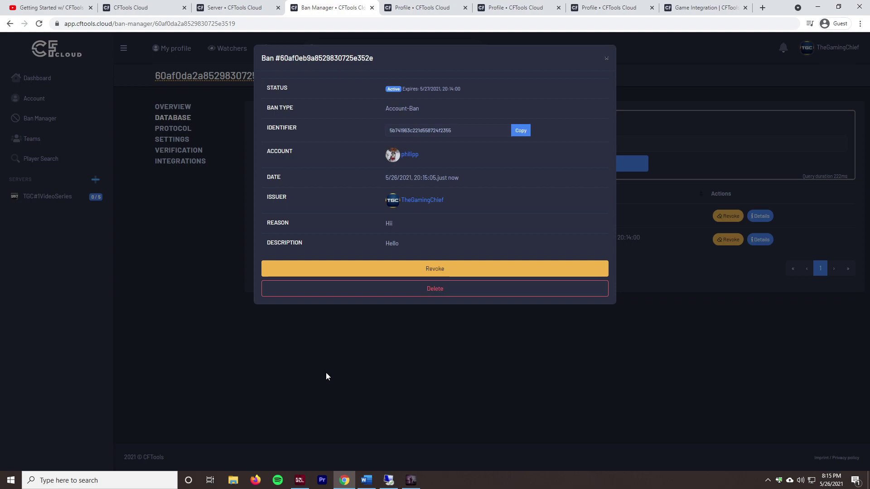
{"action": "left_click", "coordinate": [177, 220]}
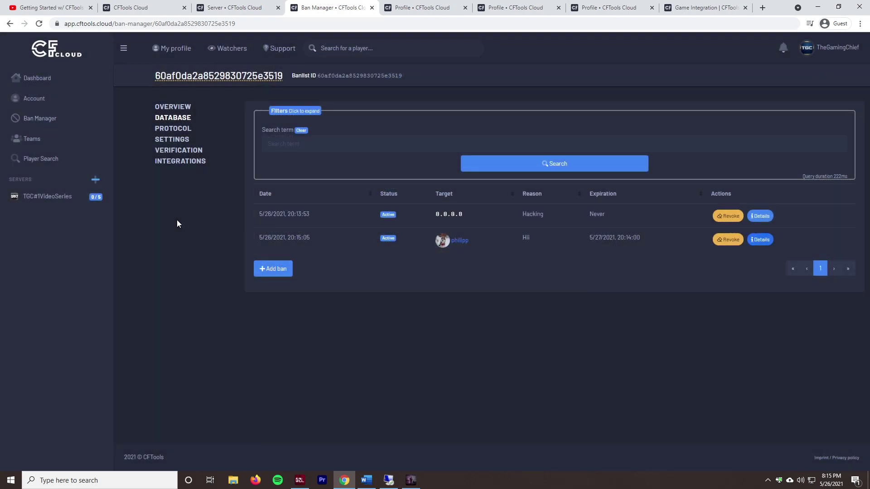
{"action": "left_click", "coordinate": [174, 129]}
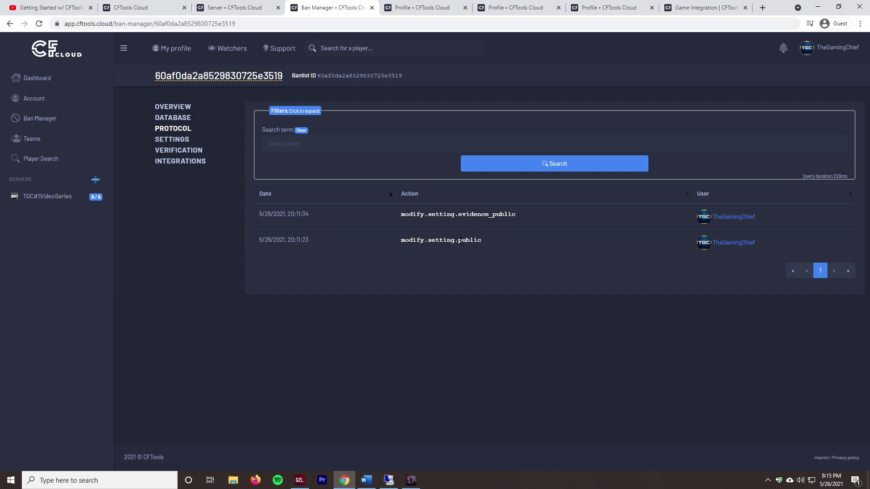
{"action": "left_click", "coordinate": [185, 108]}
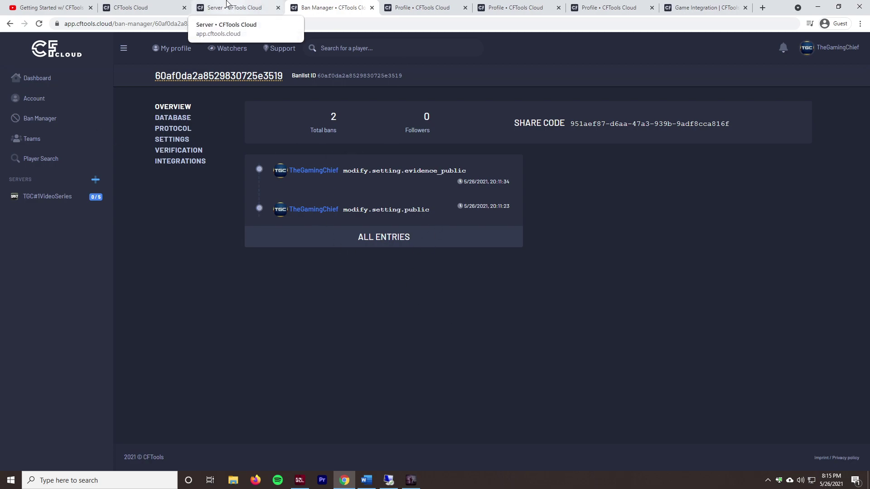
{"action": "left_click", "coordinate": [227, 7]}
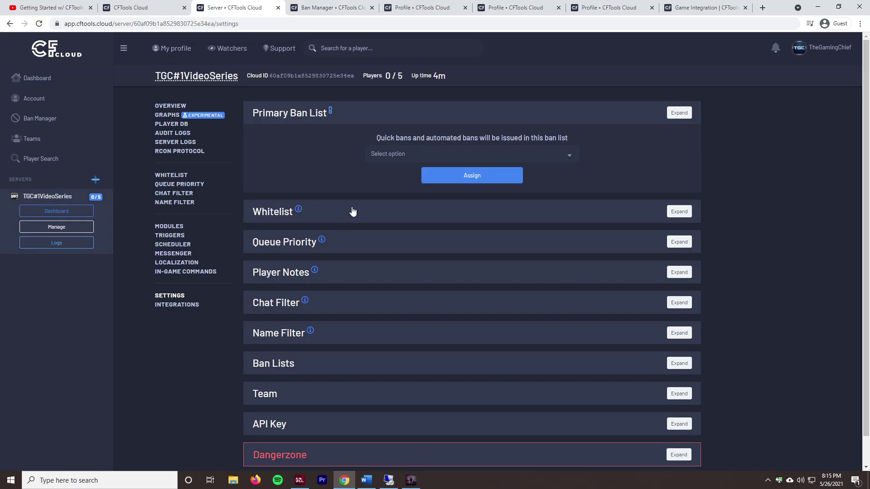
{"action": "left_click", "coordinate": [413, 153]}
{"action": "left_click", "coordinate": [311, 152]}
{"action": "key", "text": "F5"}
{"action": "left_click", "coordinate": [402, 155]}
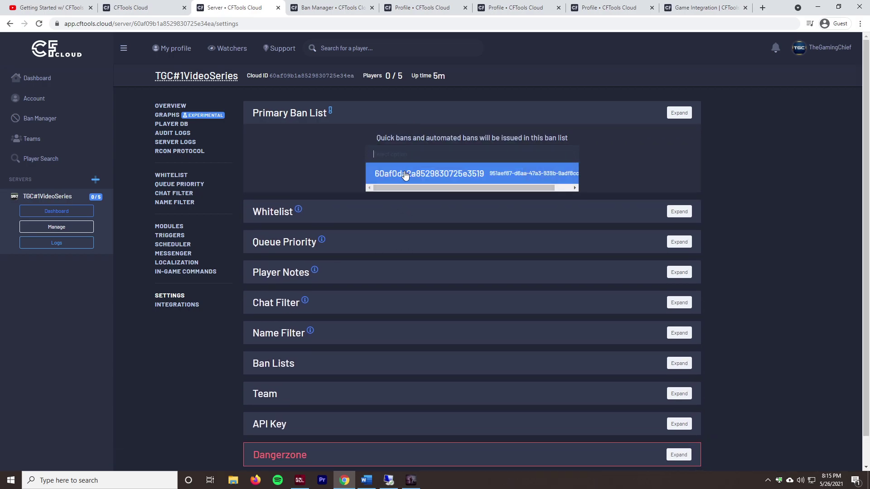
{"action": "left_click", "coordinate": [404, 176]}
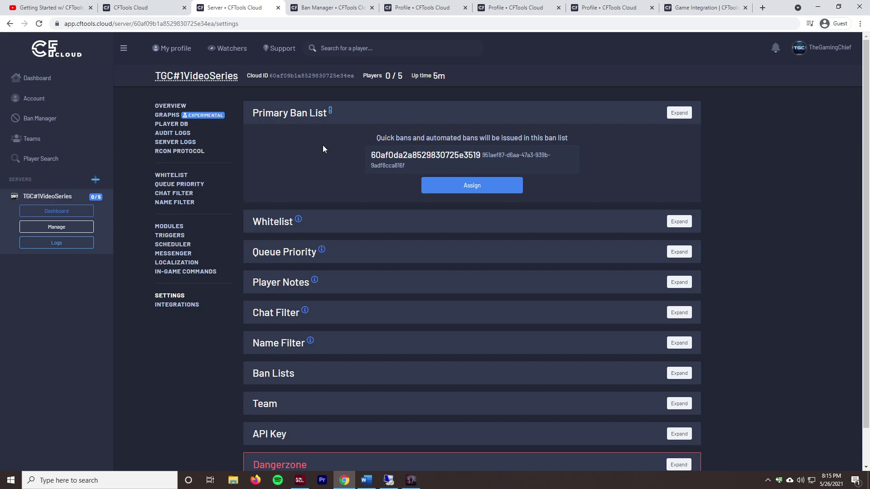
{"action": "left_click", "coordinate": [468, 189]}
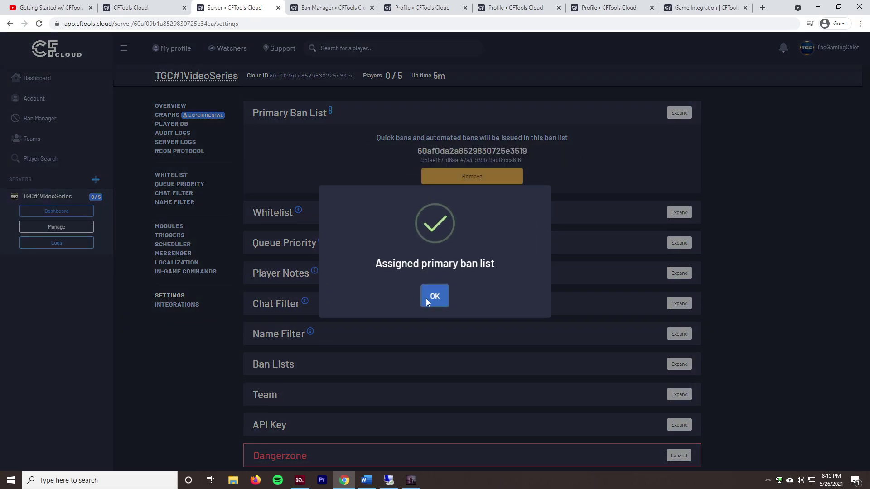
{"action": "left_click", "coordinate": [433, 297]}
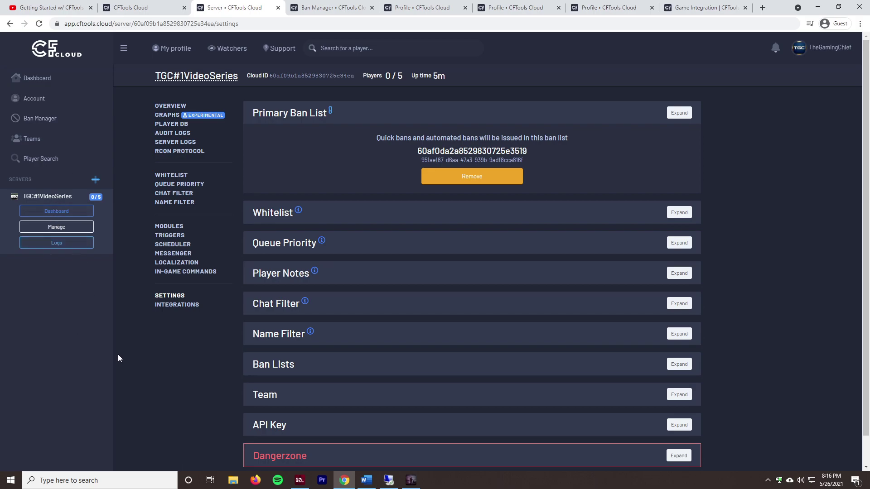
Step: Create a new whitelist named Test for the server
{"action": "left_click", "coordinate": [374, 220]}
{"action": "left_click", "coordinate": [399, 182]}
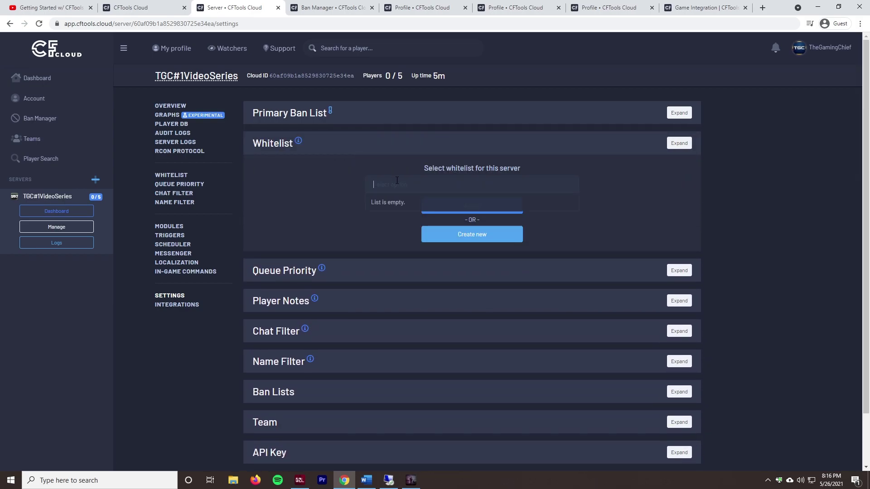
{"action": "left_click", "coordinate": [341, 190]}
{"action": "left_click", "coordinate": [383, 188]}
{"action": "left_click", "coordinate": [467, 240]}
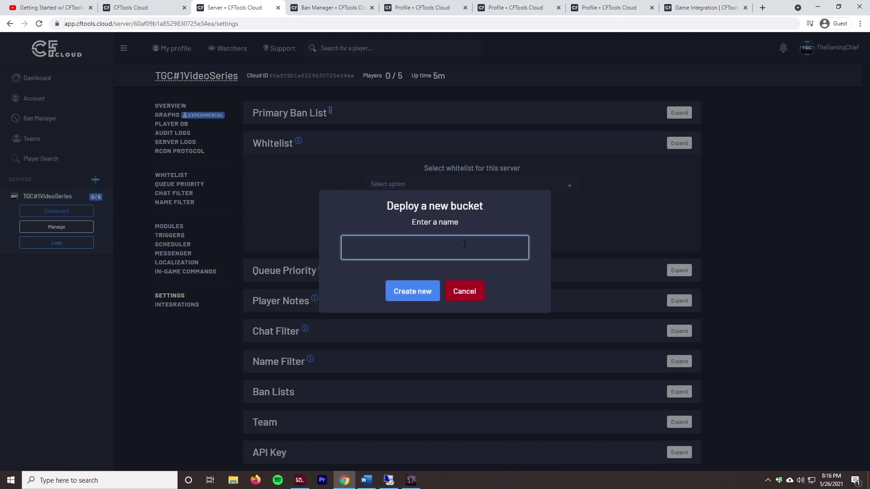
{"action": "type", "text": "Test"}
{"action": "left_click", "coordinate": [417, 294]}
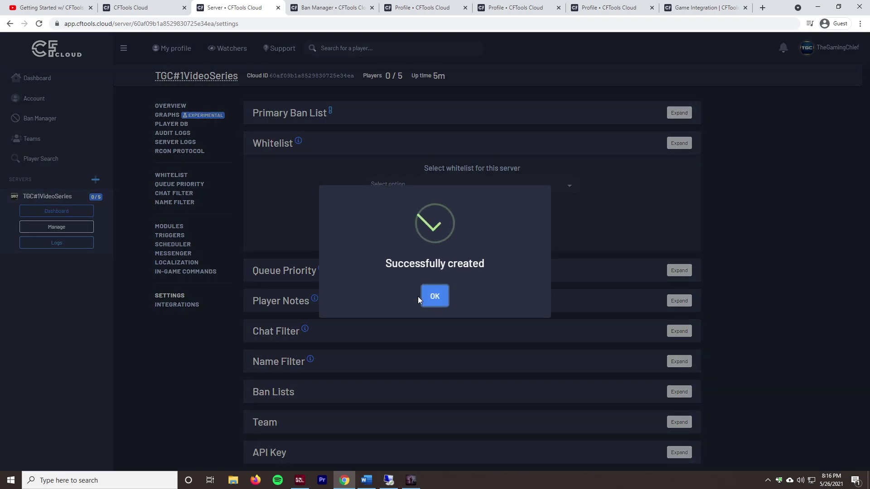
{"action": "left_click", "coordinate": [432, 292]}
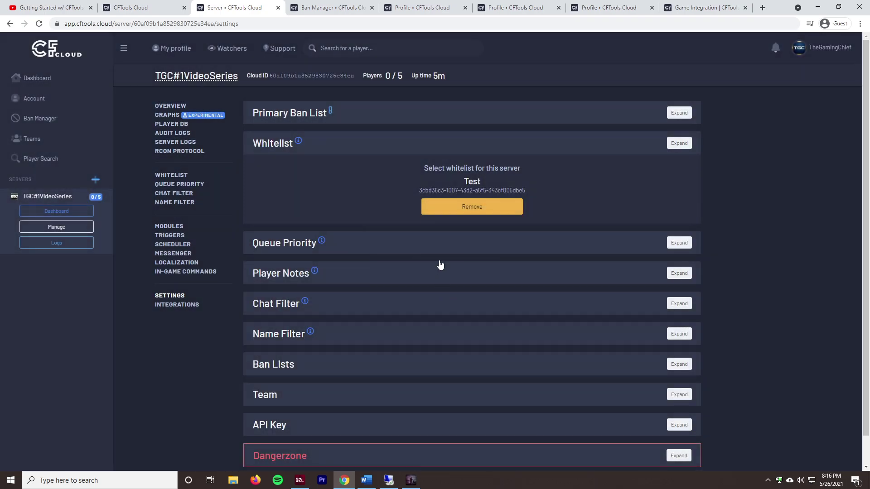
{"action": "double_click", "coordinate": [478, 182]}
{"action": "left_click", "coordinate": [333, 179]}
Step: Create a new queue priority list named Test
{"action": "left_click", "coordinate": [352, 245]}
{"action": "left_click", "coordinate": [408, 214]}
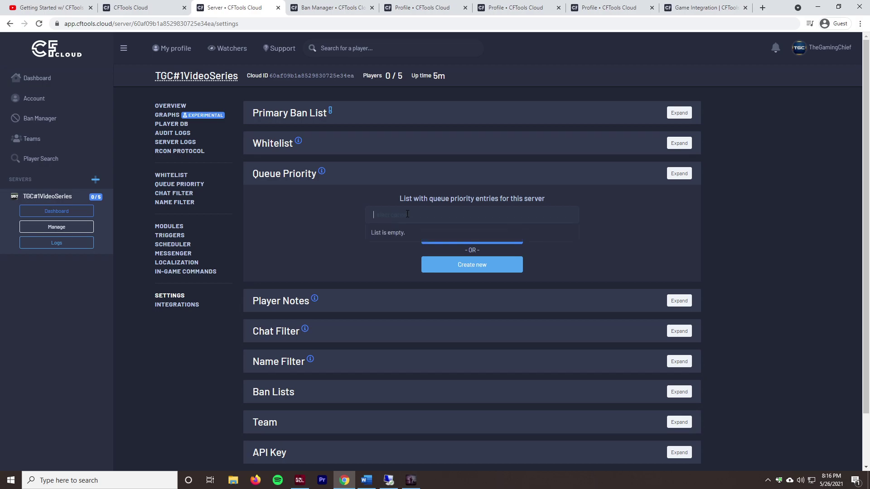
{"action": "left_click", "coordinate": [436, 269]}
{"action": "type", "text": "Test"}
{"action": "left_click", "coordinate": [424, 295]}
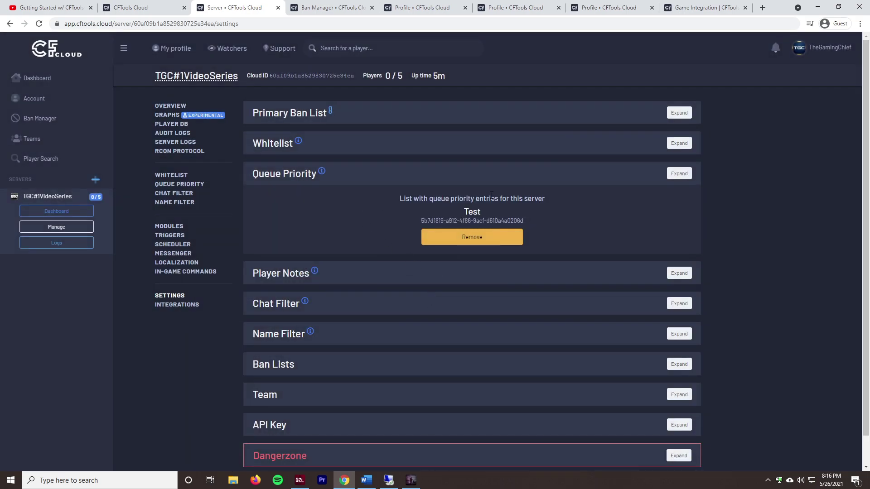
{"action": "double_click", "coordinate": [471, 212]}
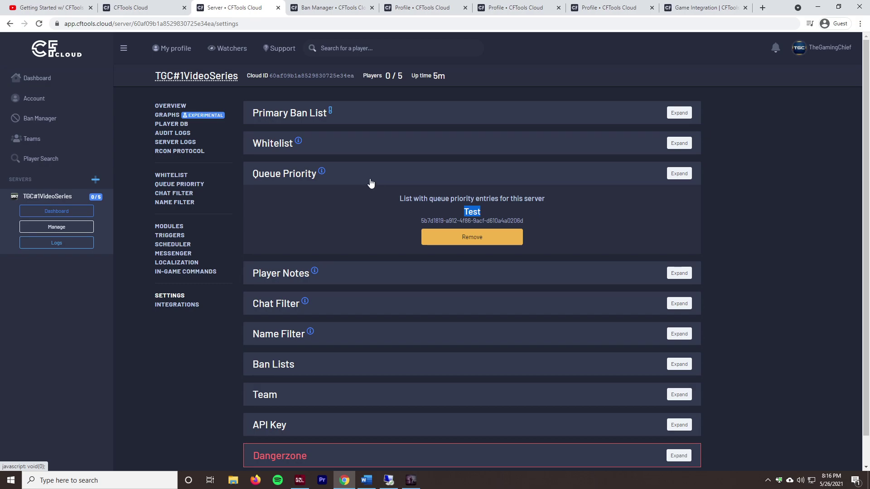
{"action": "left_click", "coordinate": [369, 183]}
Step: Create a new player notes list named Notes
{"action": "left_click", "coordinate": [392, 245]}
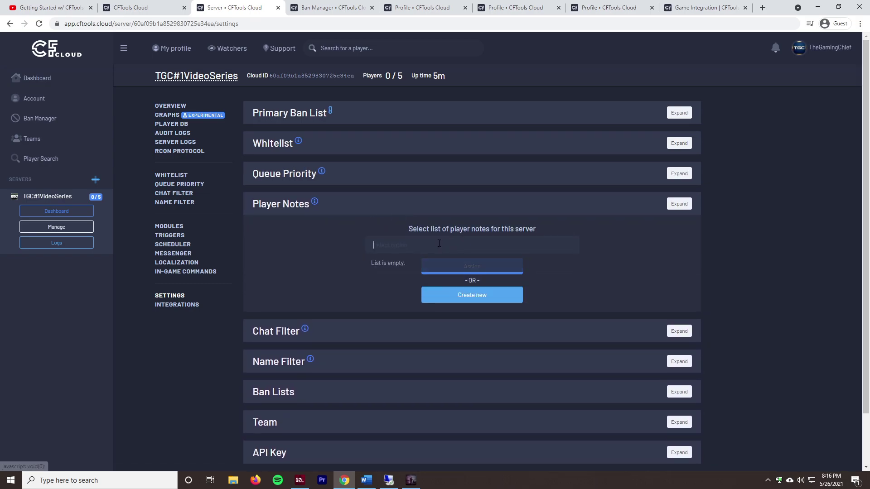
{"action": "left_click", "coordinate": [331, 275]}
{"action": "left_click", "coordinate": [462, 295]}
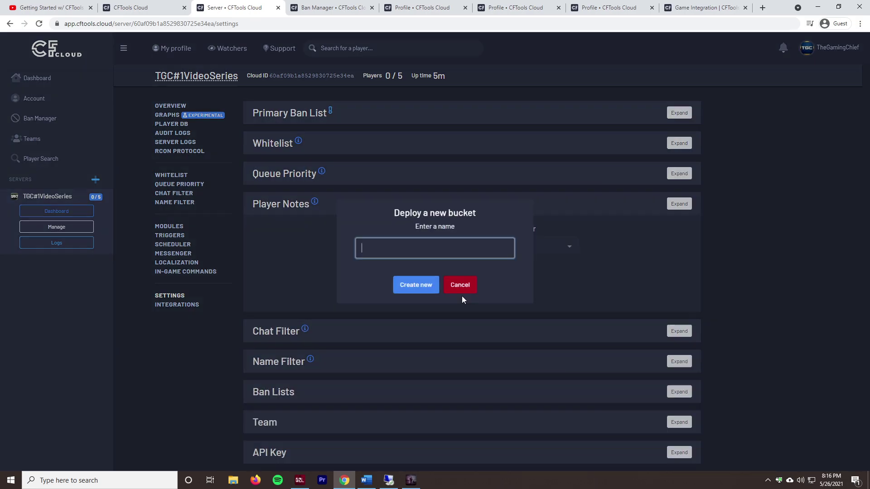
{"action": "type", "text": "Notes"}
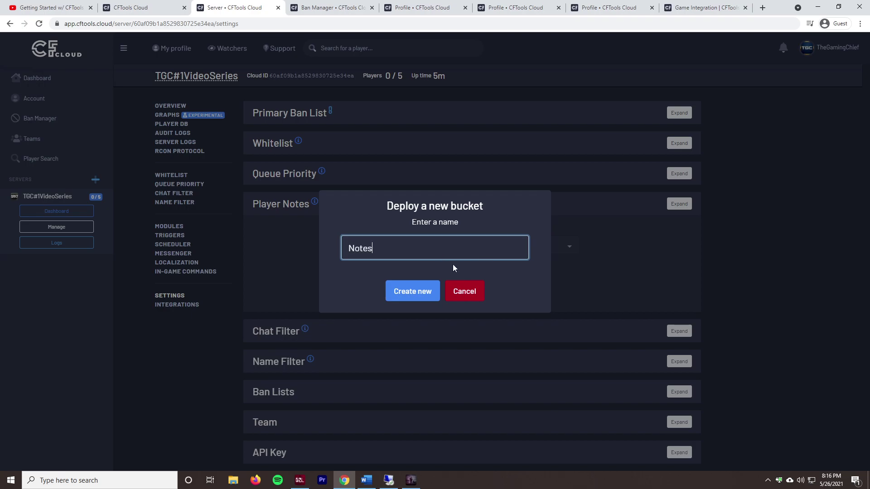
{"action": "left_click", "coordinate": [401, 291]}
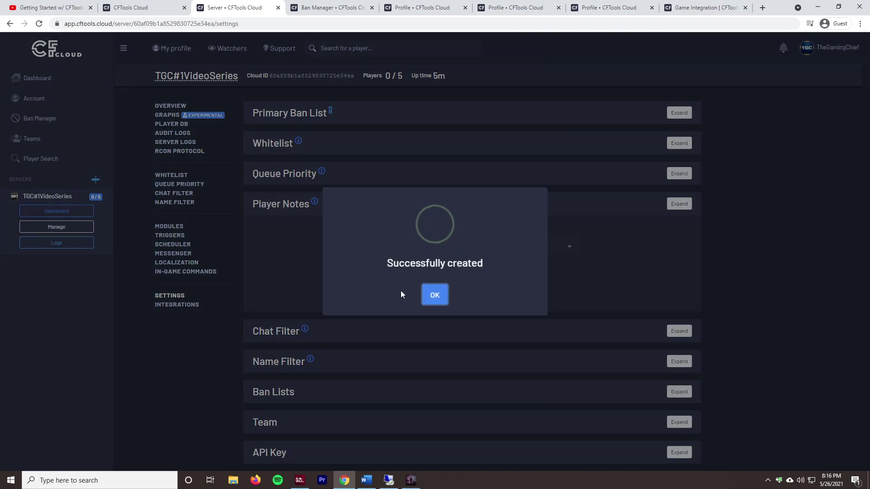
{"action": "left_click", "coordinate": [435, 296]}
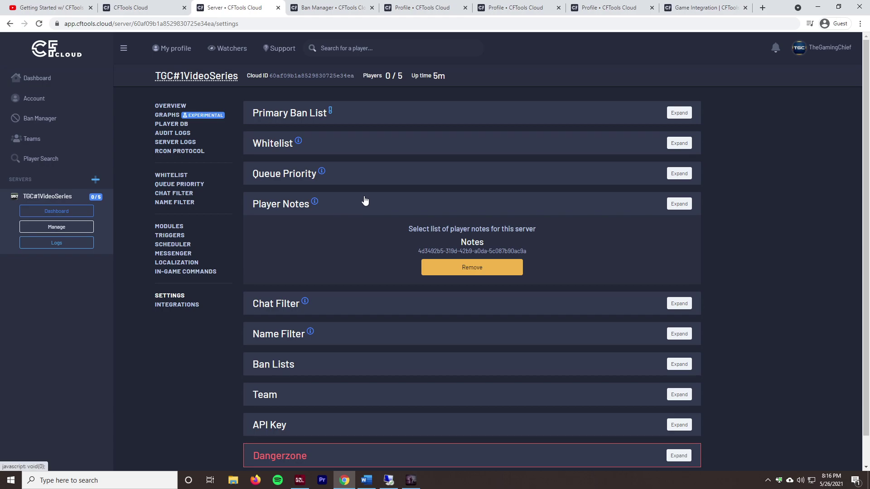
{"action": "left_click", "coordinate": [364, 202]}
{"action": "left_click", "coordinate": [356, 204]}
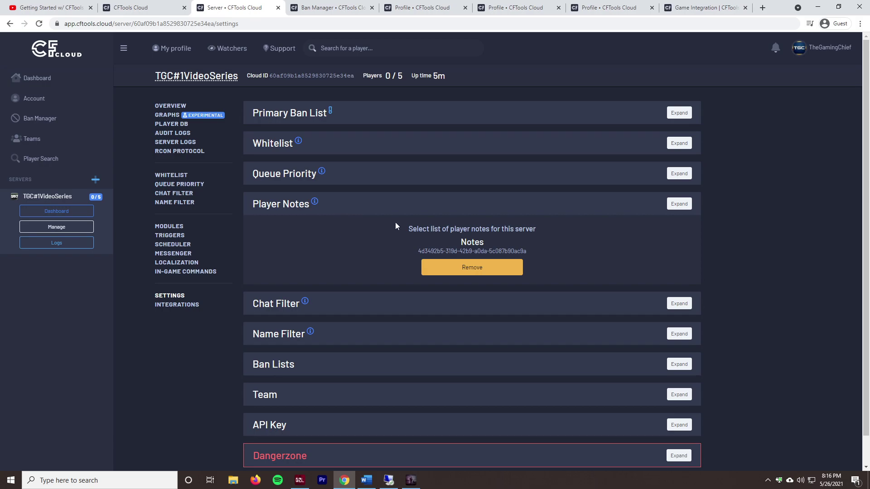
Step: Select the TestChatFilter list in the Chat Filter settings
{"action": "left_click", "coordinate": [349, 304]}
{"action": "left_click", "coordinate": [400, 278]}
{"action": "left_click", "coordinate": [325, 312]}
{"action": "left_click", "coordinate": [379, 279]}
{"action": "left_click", "coordinate": [386, 296]}
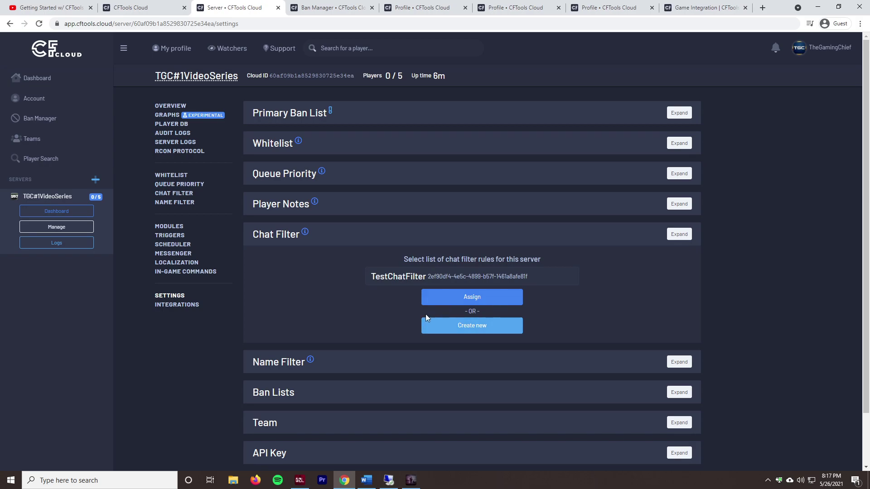
Step: Create a new name filter list called NameFilter
{"action": "scroll", "coordinate": [354, 320], "scroll_direction": "down", "scroll_amount": 1}
{"action": "left_click", "coordinate": [354, 321]}
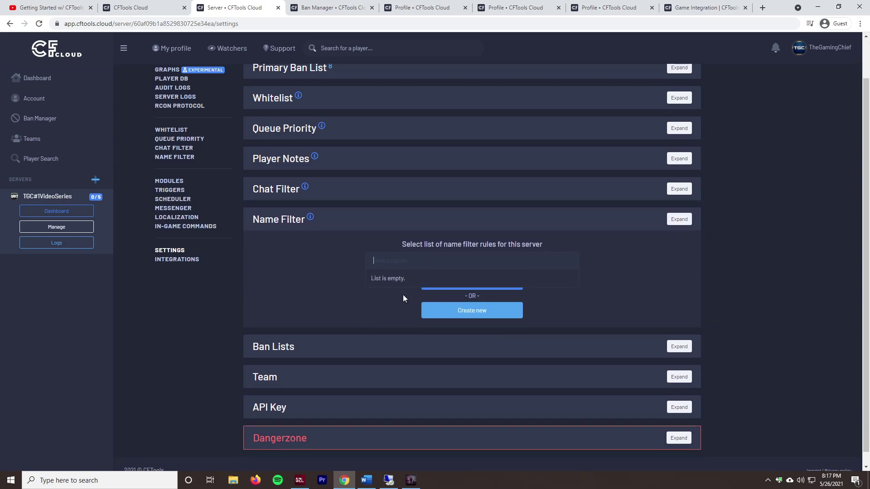
{"action": "left_click", "coordinate": [465, 311]}
{"action": "type", "text": "N"}
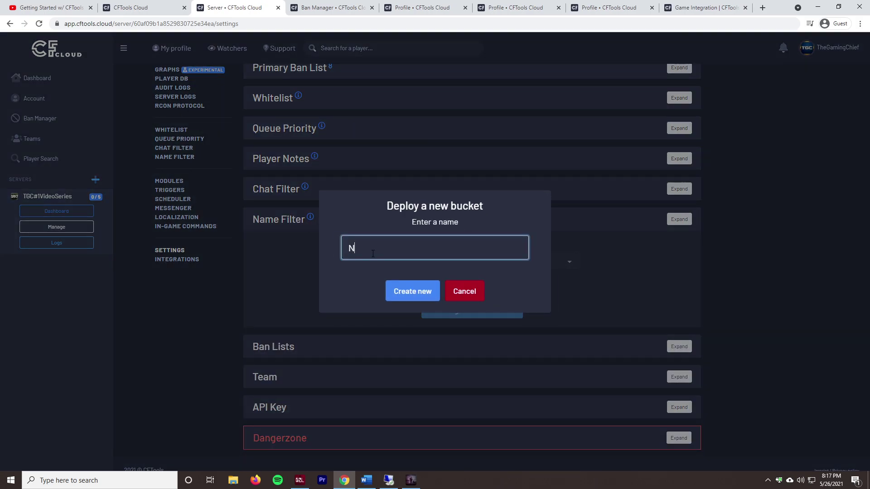
{"action": "type", "text": "ameFilter"}
{"action": "left_click", "coordinate": [417, 290]}
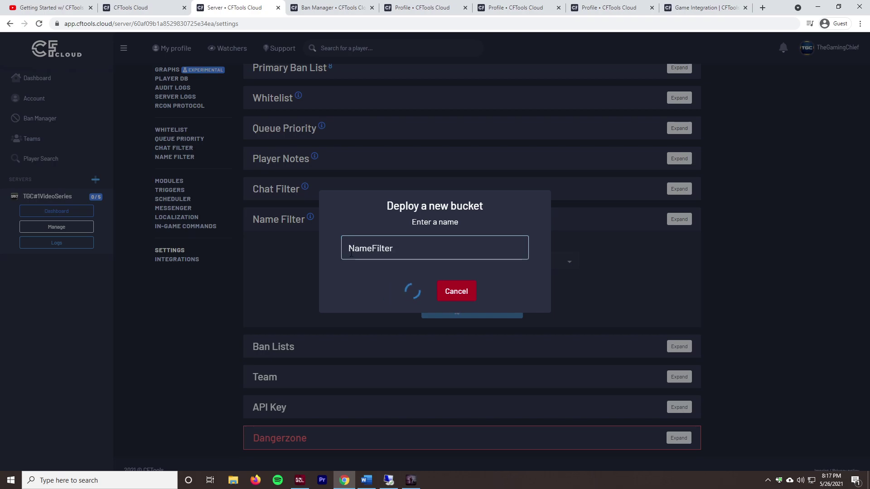
{"action": "left_click", "coordinate": [431, 294]}
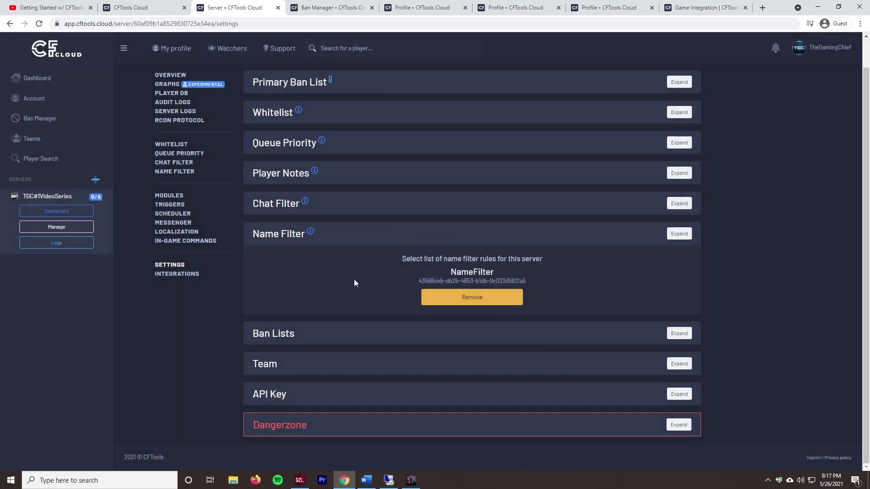
Step: Review the Ban Lists, Team, API Key and Dangerzone settings sections
{"action": "left_click", "coordinate": [336, 334]}
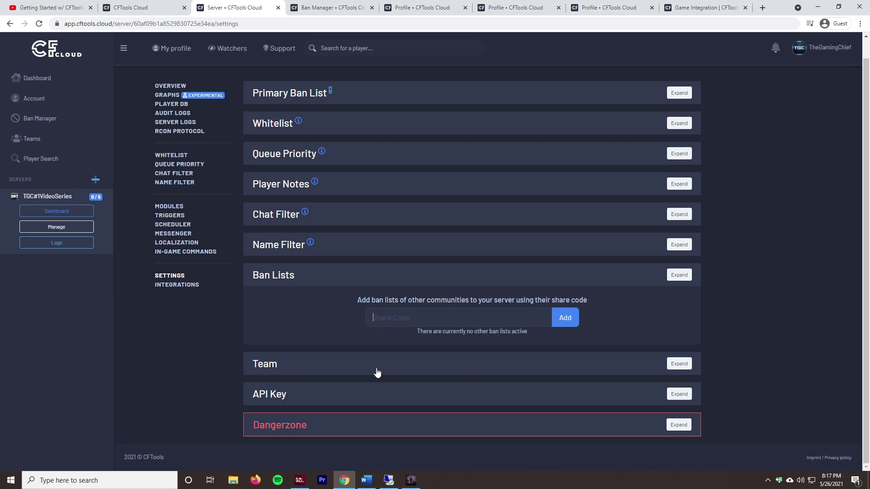
{"action": "left_click", "coordinate": [351, 364]}
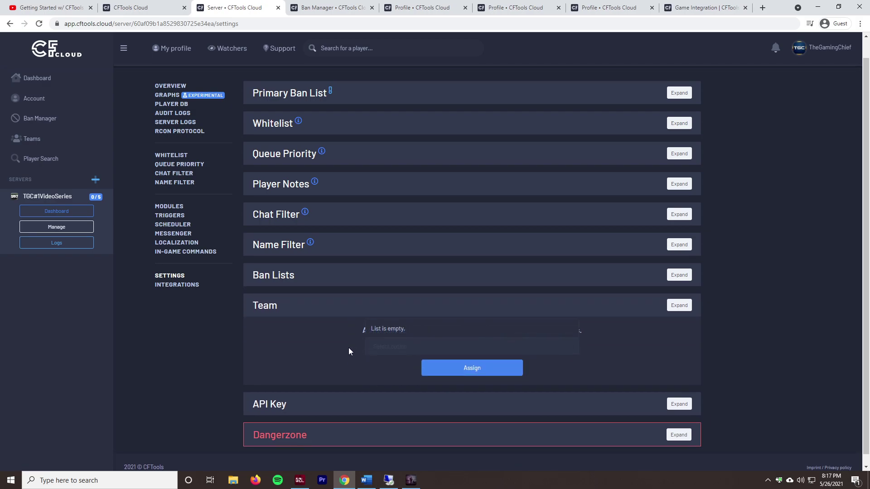
{"action": "left_click", "coordinate": [347, 360]}
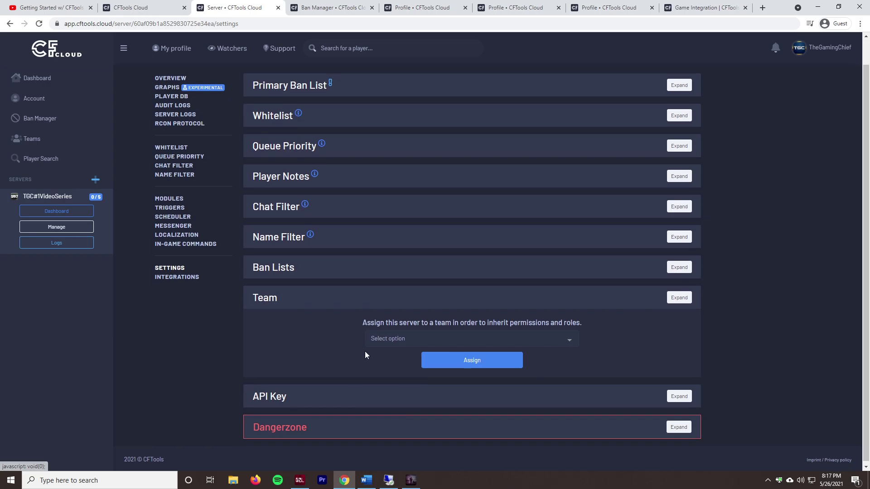
{"action": "left_click", "coordinate": [360, 400]}
{"action": "left_click", "coordinate": [407, 419]}
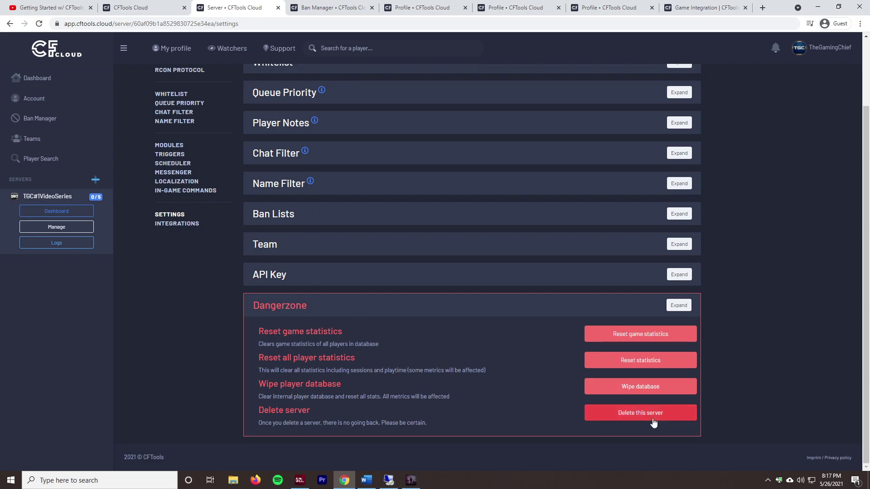
{"action": "scroll", "coordinate": [589, 399], "scroll_direction": "up", "scroll_amount": 2}
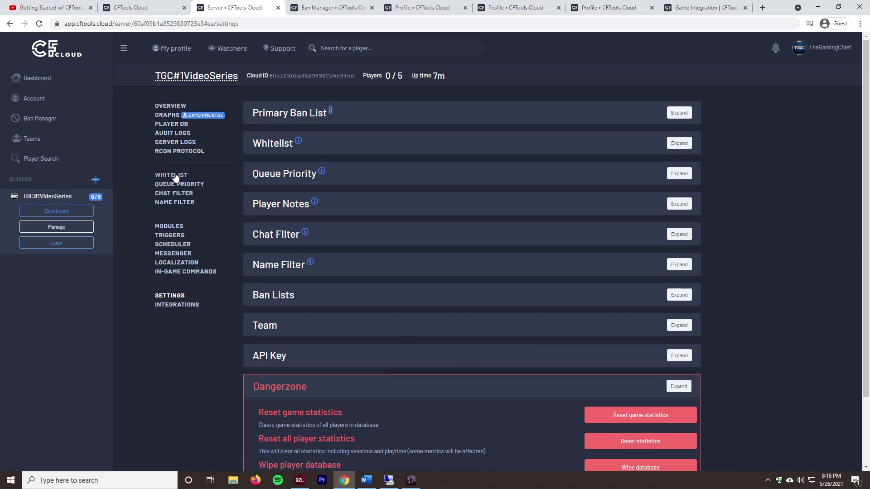
{"action": "left_click", "coordinate": [176, 176]}
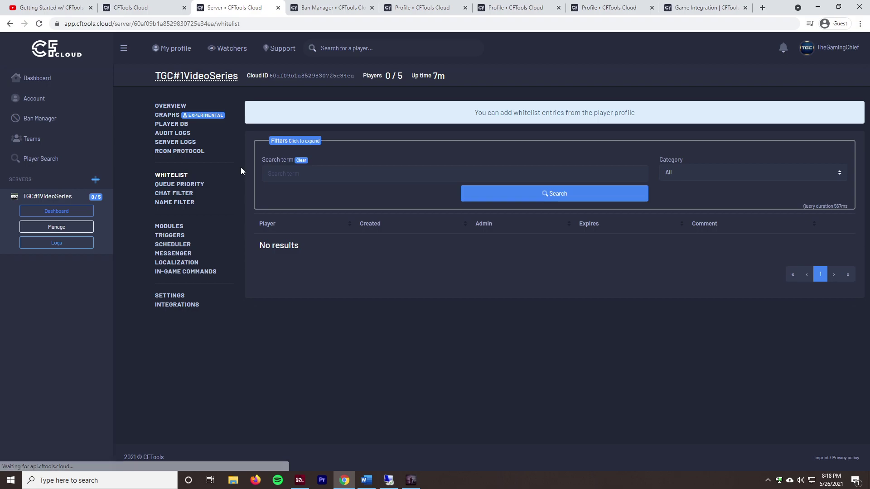
Step: Open the player's server profile from the Ban Manager log
{"action": "triple_click", "coordinate": [510, 119]}
{"action": "left_click", "coordinate": [460, 278]}
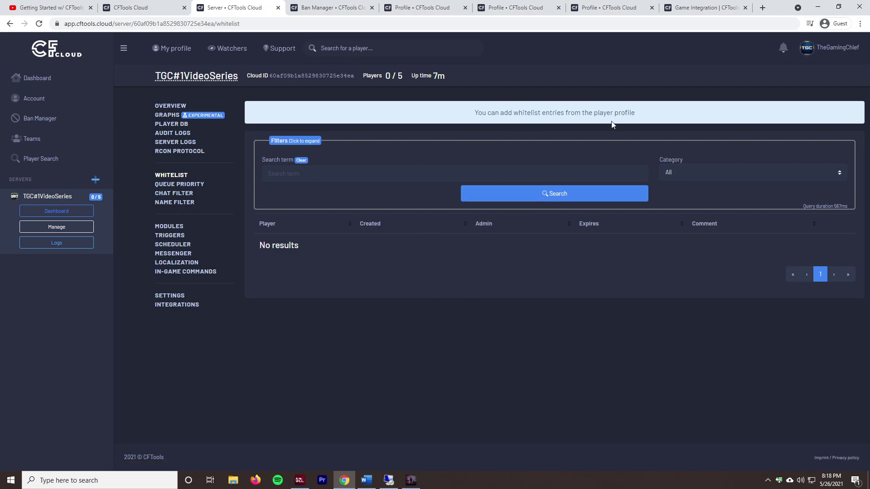
{"action": "left_click", "coordinate": [345, 6]}
{"action": "left_click", "coordinate": [413, 5]}
{"action": "left_click", "coordinate": [362, 5]}
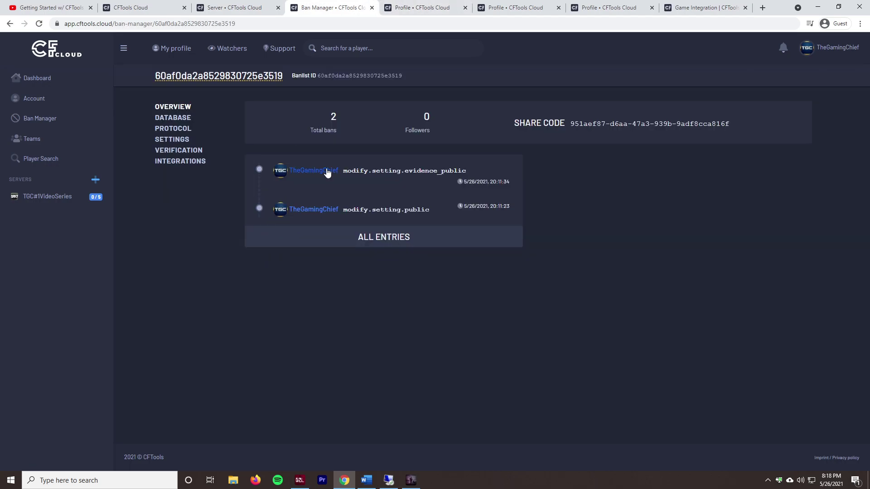
{"action": "left_click", "coordinate": [326, 171]}
{"action": "left_click", "coordinate": [197, 167]}
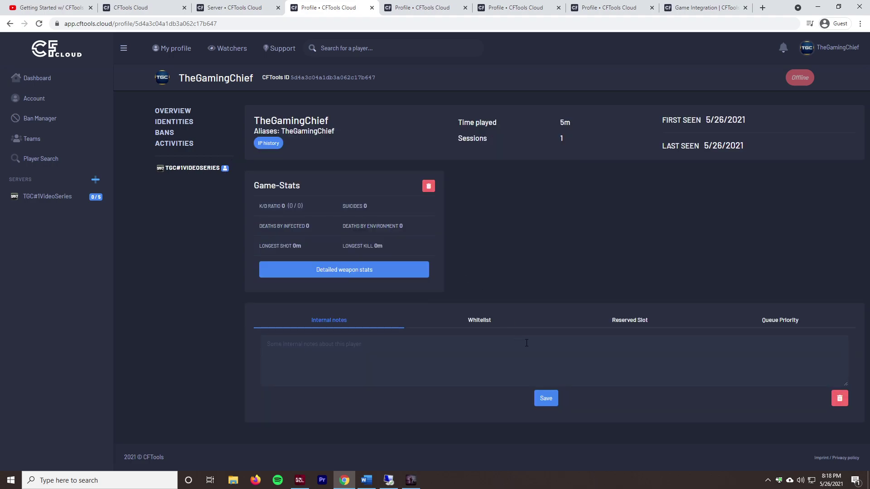
Step: Create a permanent whitelist entry for the player
{"action": "left_click", "coordinate": [486, 322]}
{"action": "scroll", "coordinate": [425, 329], "scroll_direction": "down", "scroll_amount": 1}
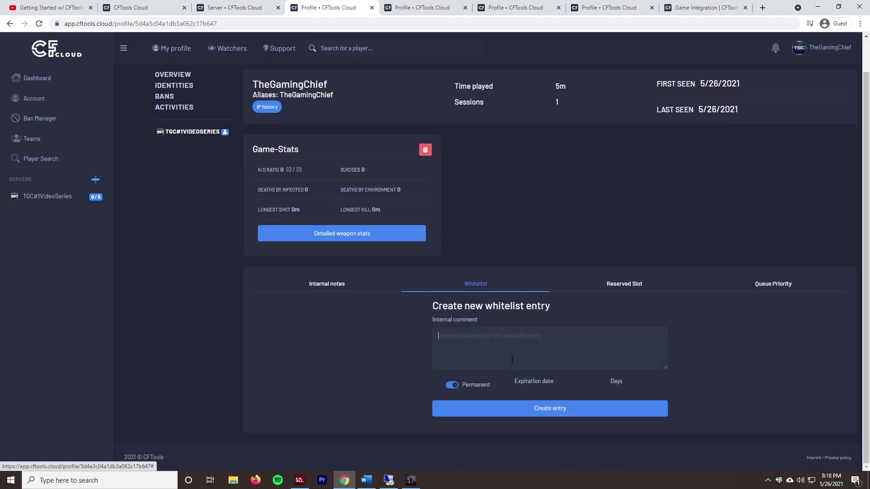
{"action": "left_click", "coordinate": [537, 414]}
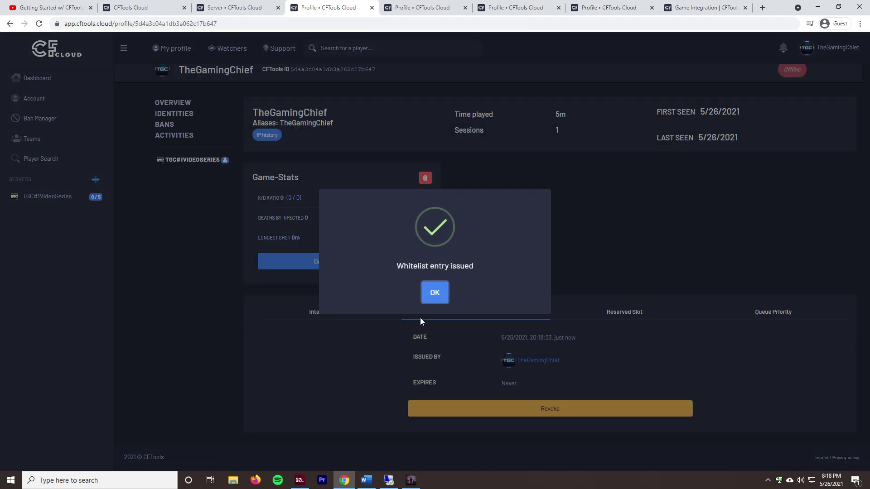
{"action": "left_click", "coordinate": [436, 292]}
Step: Look over the reserved slot, queue priority and new whitelist entry details on the profile
{"action": "left_click", "coordinate": [625, 317]}
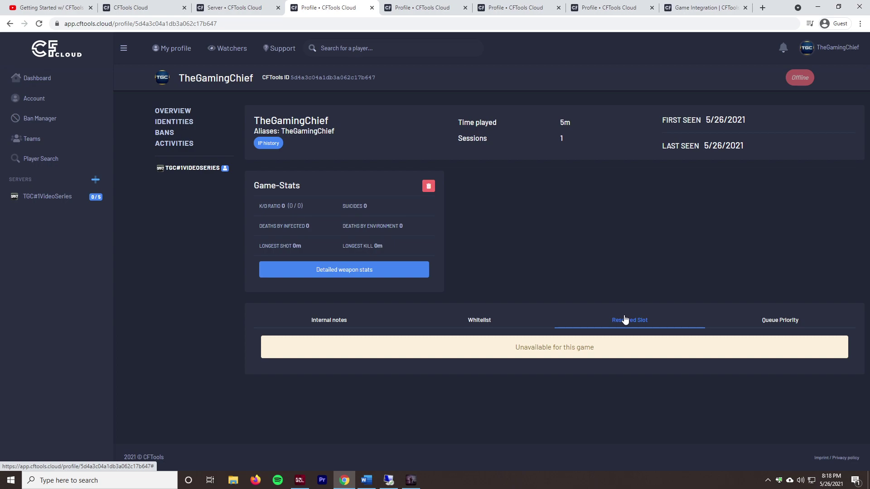
{"action": "left_click", "coordinate": [787, 323]}
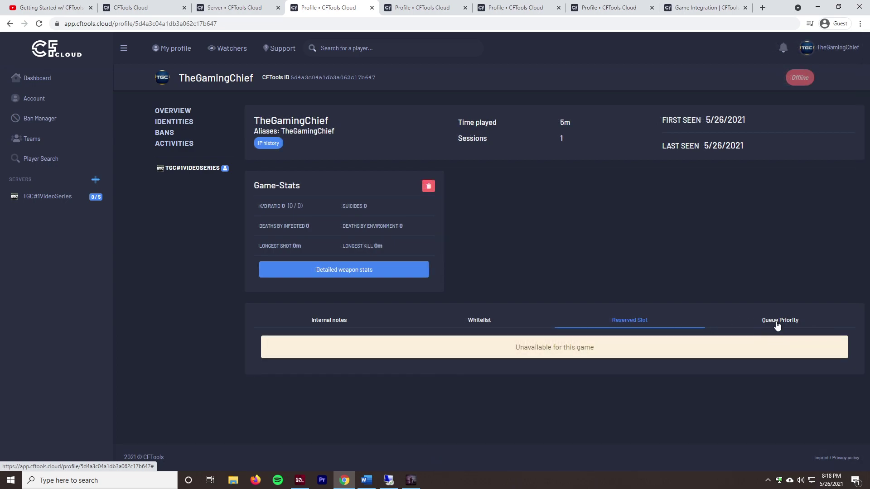
{"action": "left_click", "coordinate": [776, 325]}
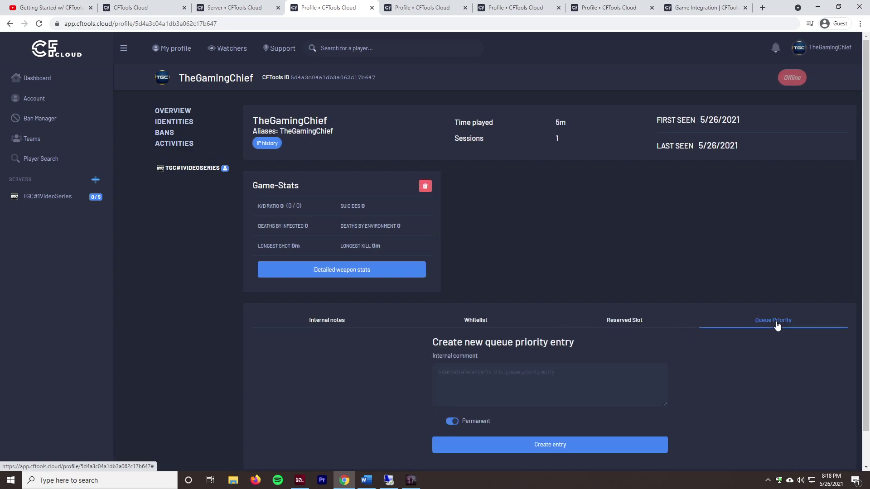
{"action": "scroll", "coordinate": [622, 358], "scroll_direction": "down", "scroll_amount": 1}
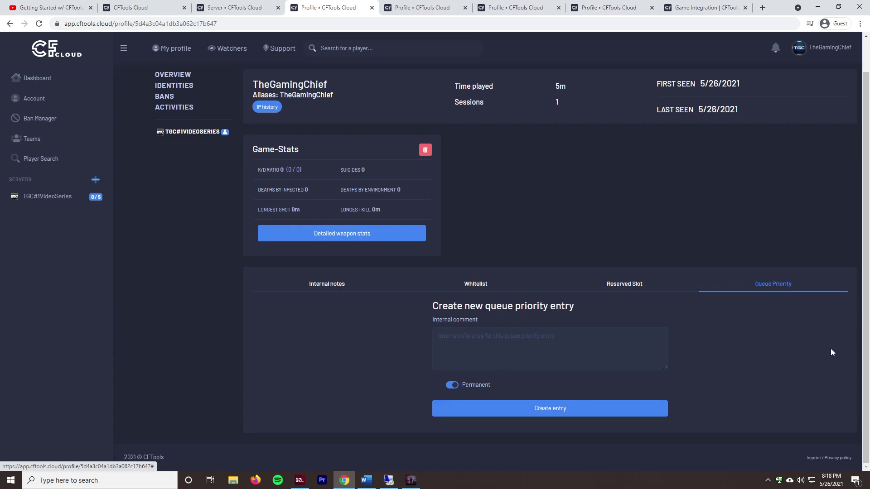
{"action": "scroll", "coordinate": [634, 344], "scroll_direction": "up", "scroll_amount": 1}
{"action": "left_click", "coordinate": [484, 322]}
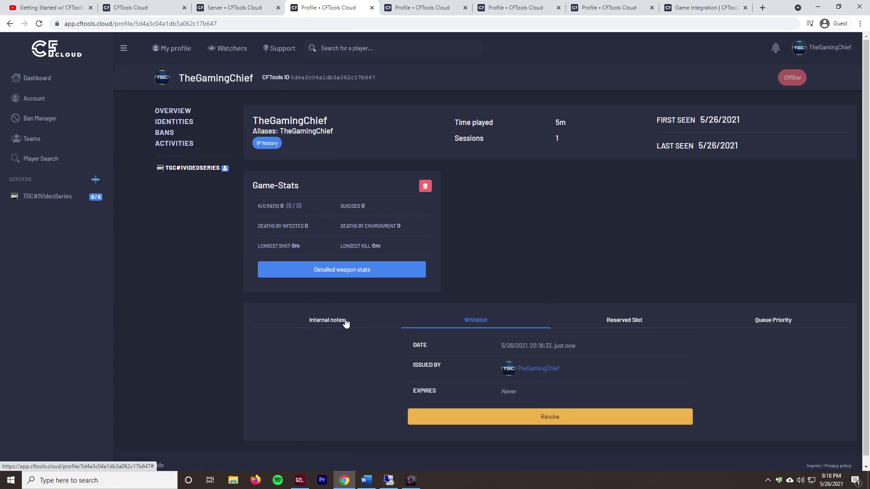
{"action": "left_click", "coordinate": [354, 323]}
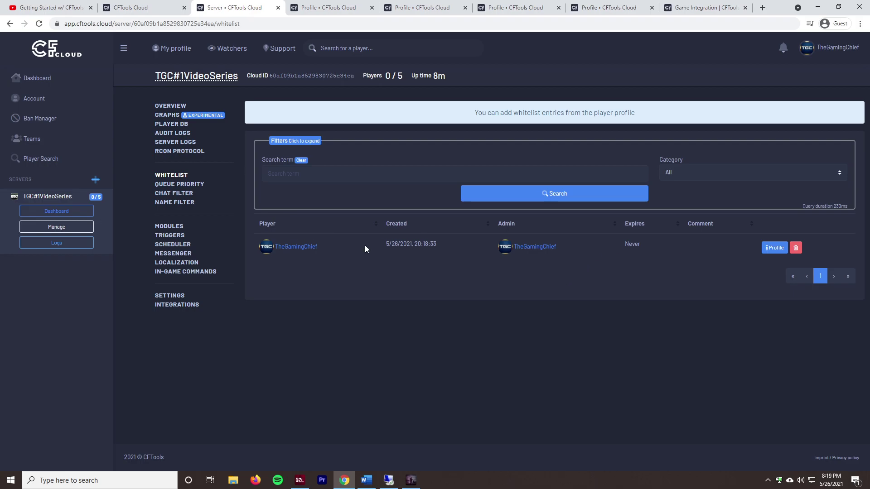
Step: Assign TestChatFilter as TGC#1VideoSeries's chat filter and start a new chat filter rule
{"action": "left_click", "coordinate": [171, 185]}
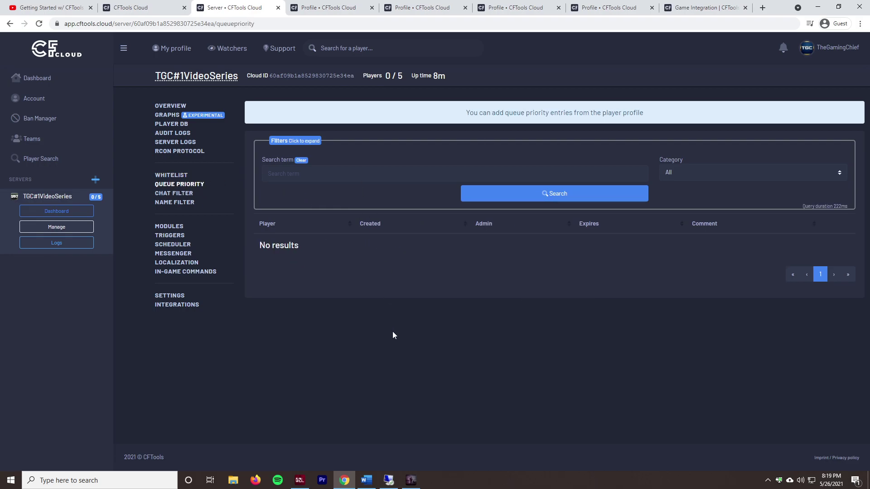
{"action": "left_click", "coordinate": [162, 195]}
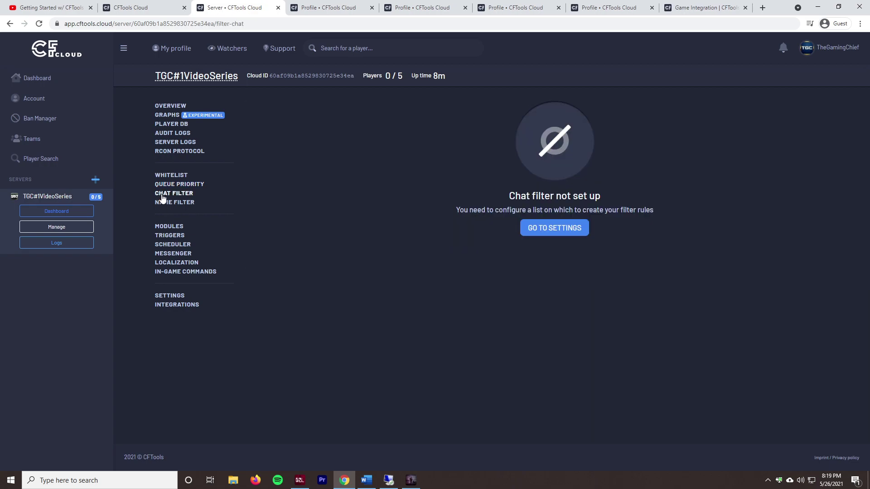
{"action": "left_click", "coordinate": [537, 233]}
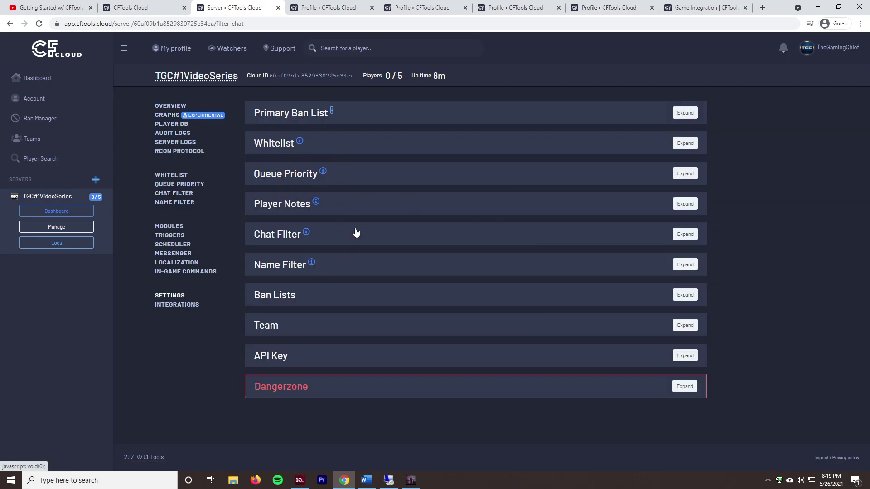
{"action": "left_click", "coordinate": [356, 233]}
{"action": "left_click", "coordinate": [419, 276]}
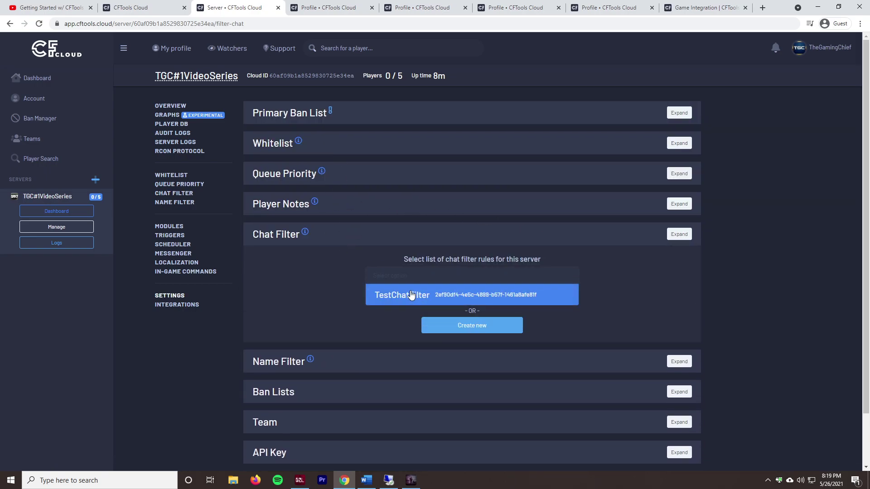
{"action": "left_click", "coordinate": [417, 297]}
{"action": "left_click", "coordinate": [459, 303]}
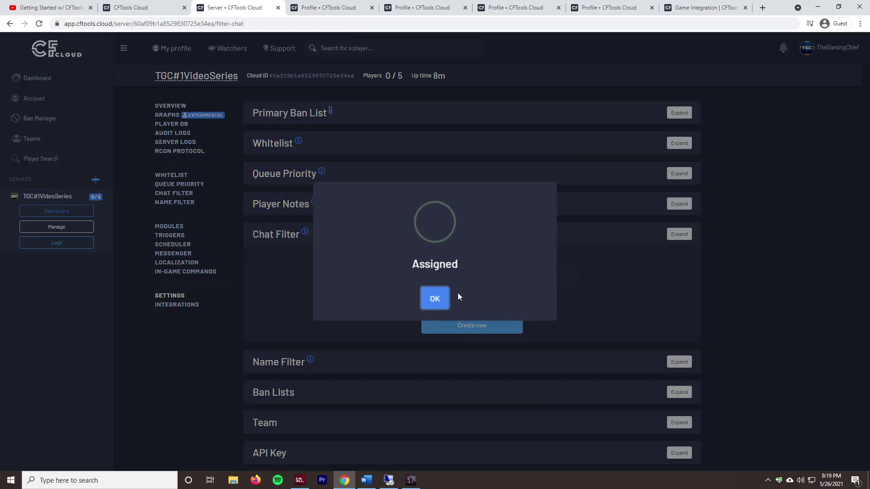
{"action": "left_click", "coordinate": [437, 297]}
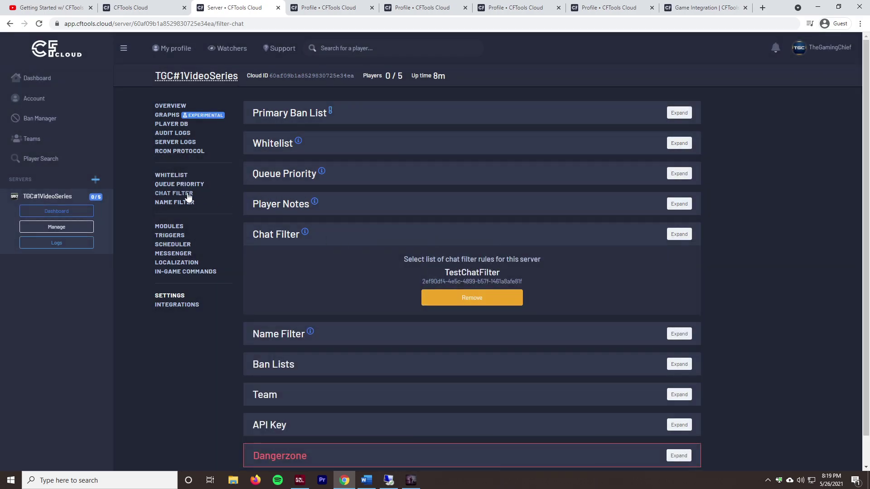
{"action": "left_click", "coordinate": [174, 193]}
{"action": "left_click", "coordinate": [283, 245]}
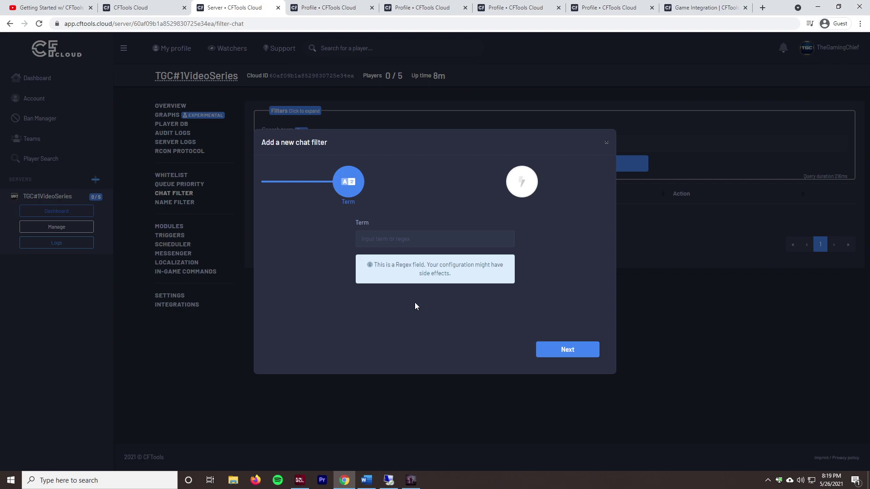
Step: Enter the filter term and try out the Warn, Kick and temporary Ban actions
{"action": "type", "text": "Test"}
{"action": "type", "text": "er"}
{"action": "left_click", "coordinate": [564, 348]}
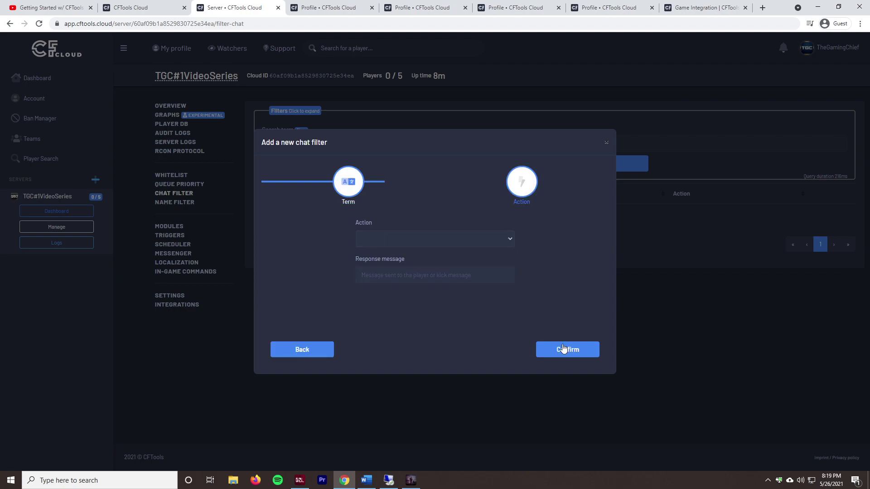
{"action": "left_click", "coordinate": [455, 244]}
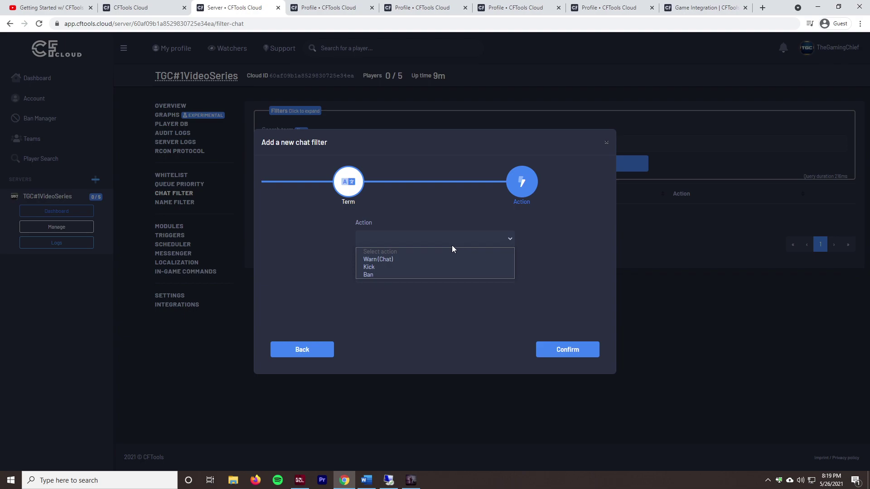
{"action": "left_click", "coordinate": [412, 260]}
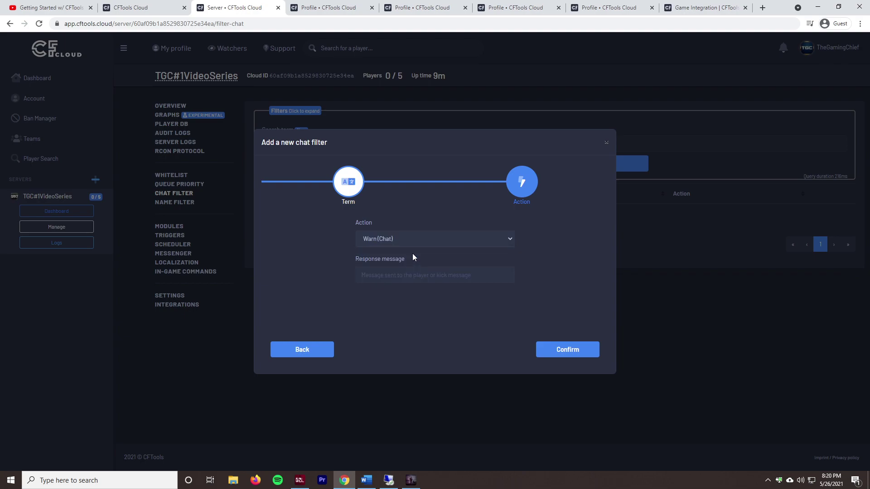
{"action": "left_click", "coordinate": [480, 238]}
{"action": "left_click", "coordinate": [466, 267]}
{"action": "left_click", "coordinate": [438, 241]}
{"action": "left_click", "coordinate": [428, 273]}
{"action": "left_click", "coordinate": [369, 298]}
{"action": "left_click", "coordinate": [461, 304]}
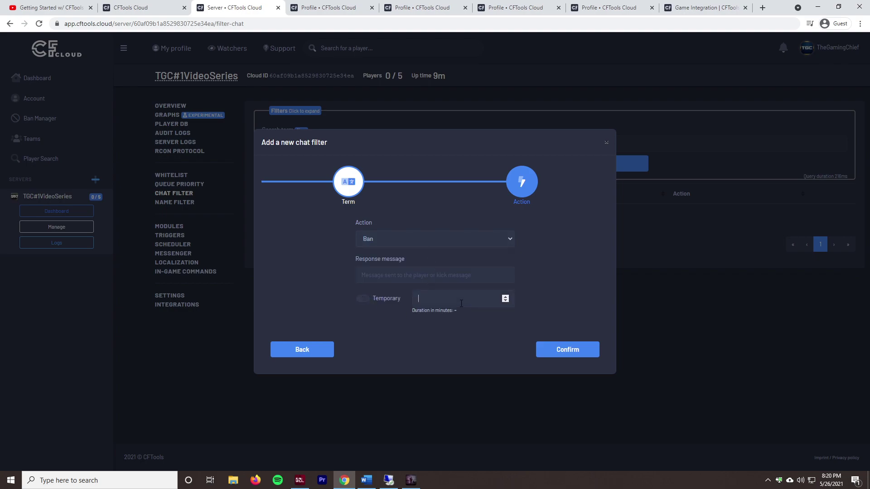
{"action": "left_click", "coordinate": [364, 298]}
Step: Set the action to Warn (Chat) with message "Stop" and deploy the filter
{"action": "left_click", "coordinate": [395, 238]}
{"action": "left_click", "coordinate": [381, 259]}
{"action": "left_click", "coordinate": [406, 280]}
{"action": "type", "text": "Stop"}
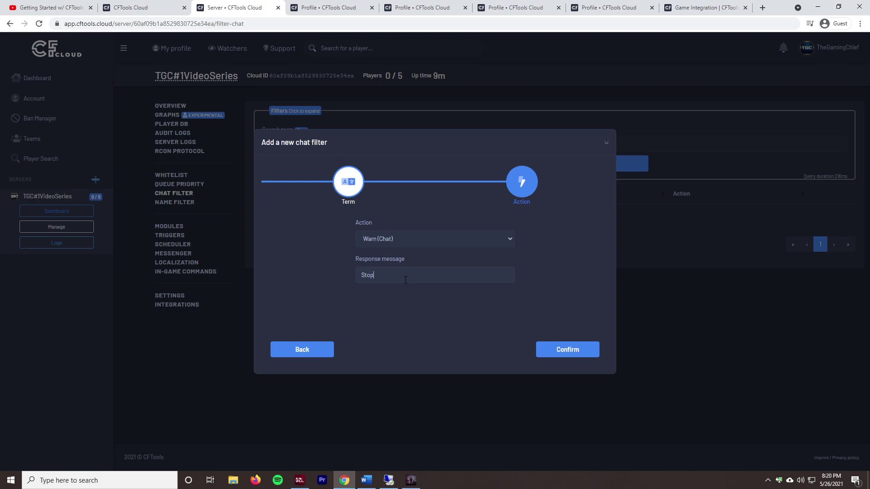
{"action": "left_click", "coordinate": [572, 350]}
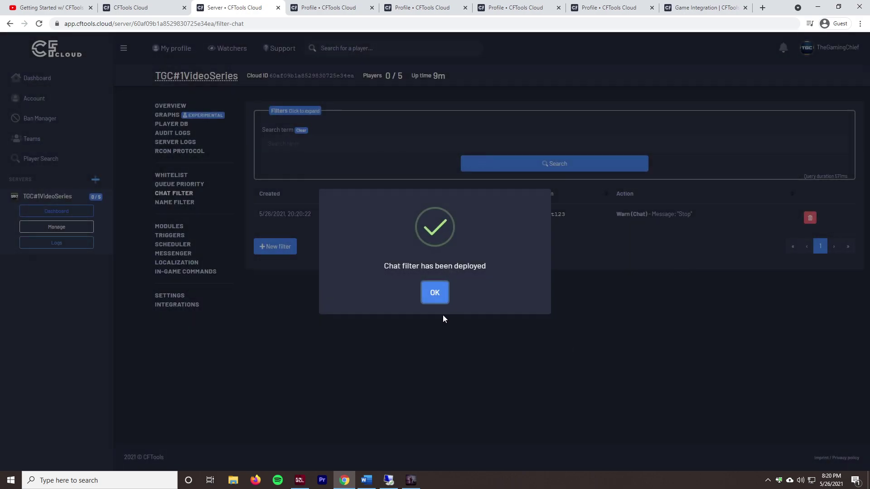
{"action": "left_click", "coordinate": [443, 294]}
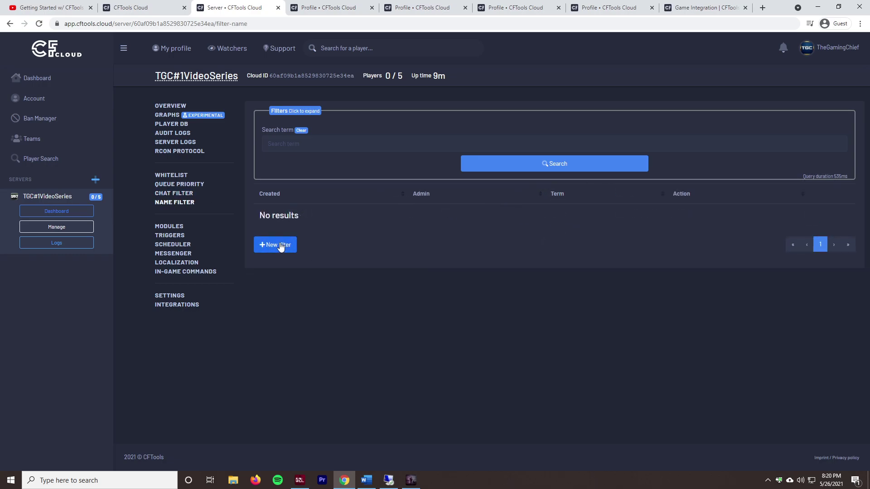
Step: Start a new name filter with the term Survivor
{"action": "left_click", "coordinate": [281, 245]}
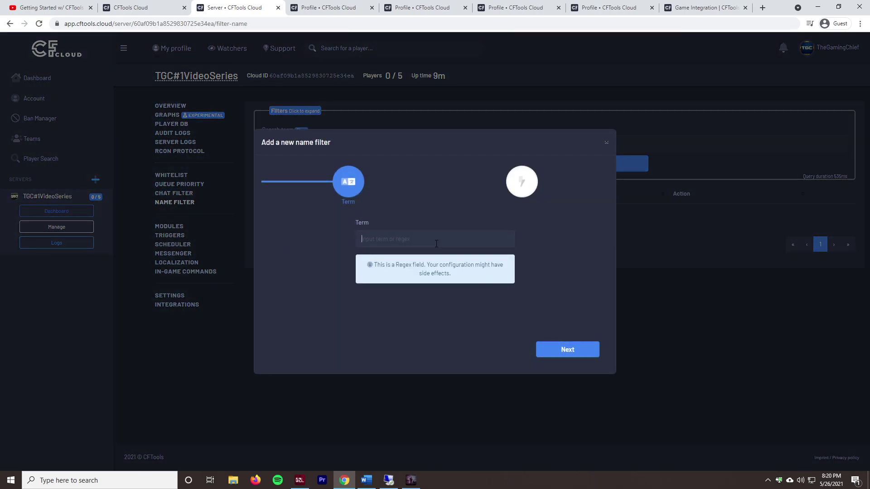
{"action": "type", "text": "survivor"}
{"action": "left_click", "coordinate": [362, 239]}
{"action": "type", "text": "S"}
{"action": "key", "text": "Delete"}
{"action": "left_click", "coordinate": [572, 353]}
Step: Make the filter Kick with reason "Change your name from survivor" and deploy it
{"action": "left_click", "coordinate": [450, 239]}
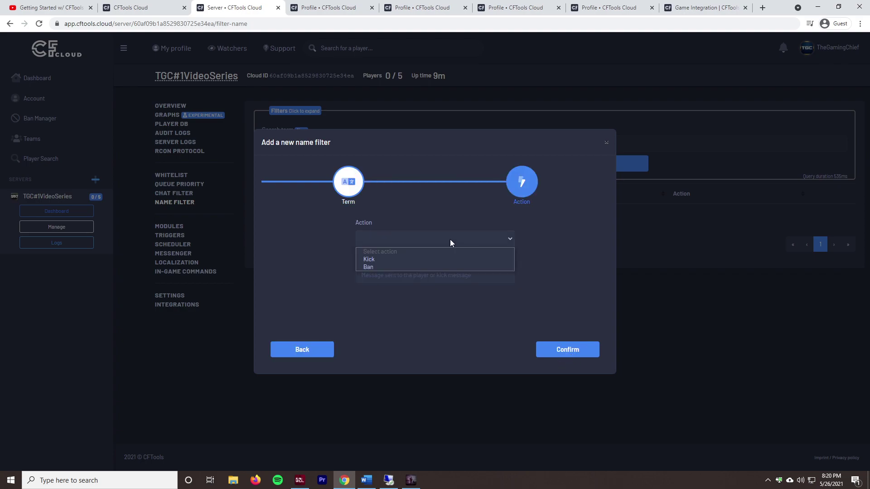
{"action": "left_click", "coordinate": [422, 259]}
{"action": "left_click", "coordinate": [407, 243]}
{"action": "left_click", "coordinate": [404, 267]}
{"action": "left_click", "coordinate": [400, 238]}
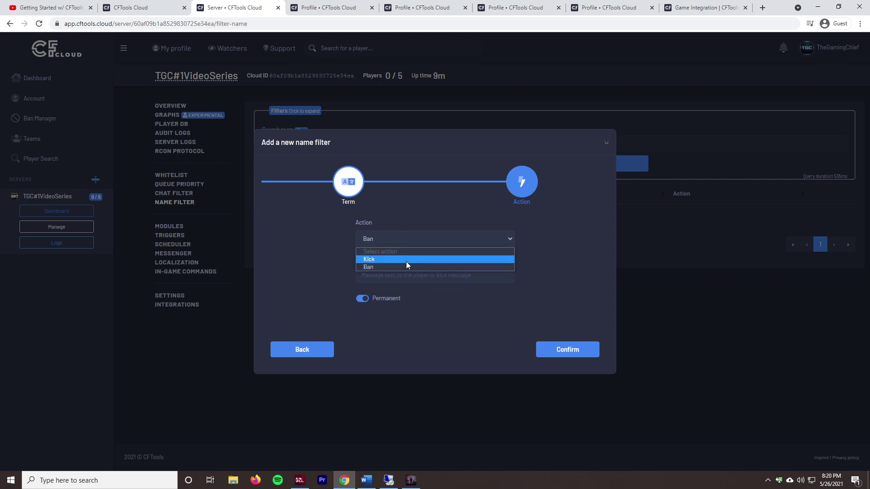
{"action": "left_click", "coordinate": [406, 259]}
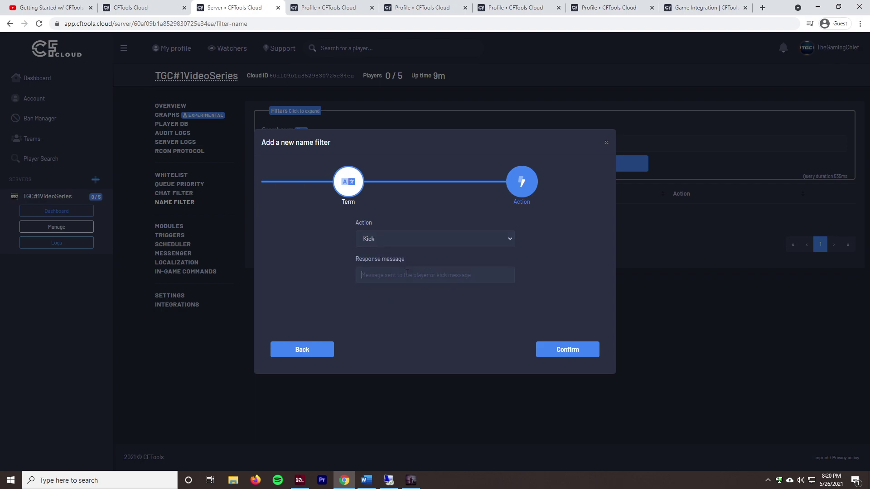
{"action": "left_click", "coordinate": [407, 274]}
{"action": "type", "text": "Change your name from survivor"}
{"action": "left_click", "coordinate": [570, 351]}
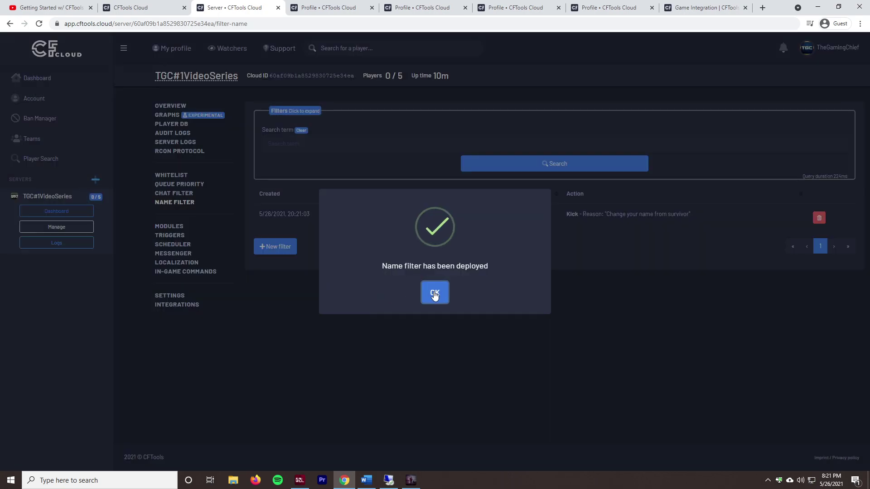
{"action": "left_click", "coordinate": [434, 295]}
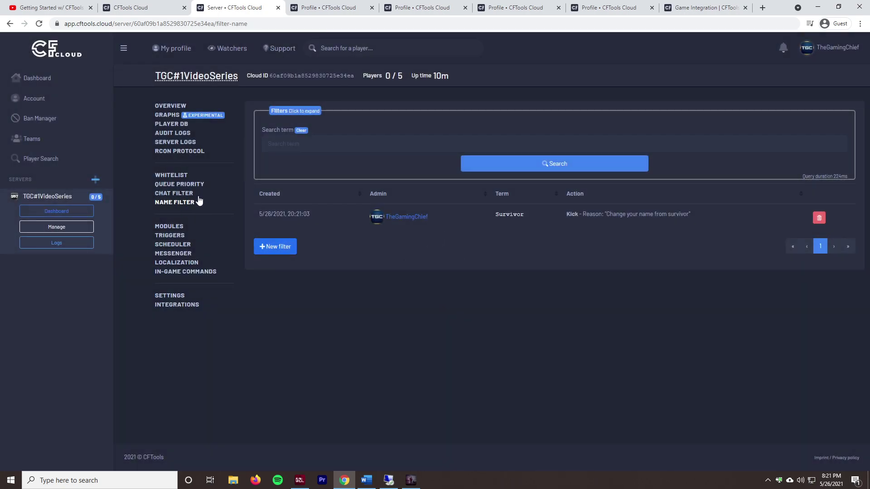
{"action": "left_click", "coordinate": [181, 195]}
{"action": "left_click", "coordinate": [179, 205]}
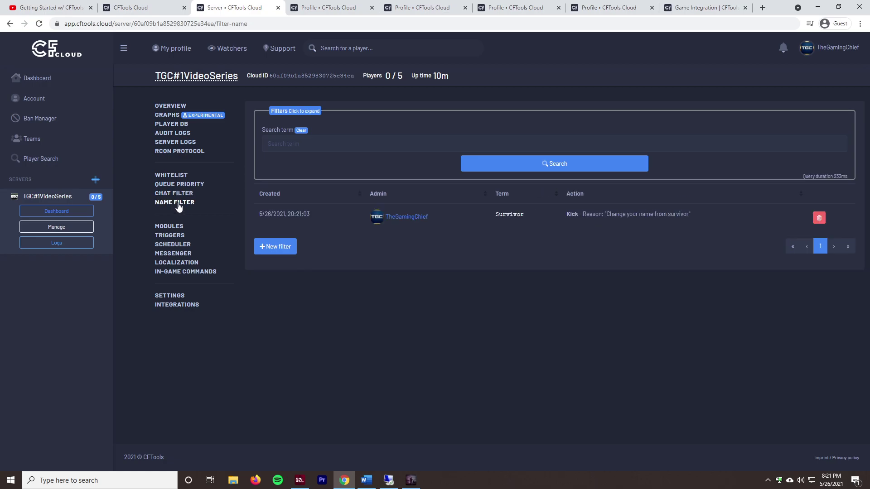
Step: Open the Modules page and toggle the Ping limiter whitelist exemption on and back off
{"action": "left_click", "coordinate": [173, 228]}
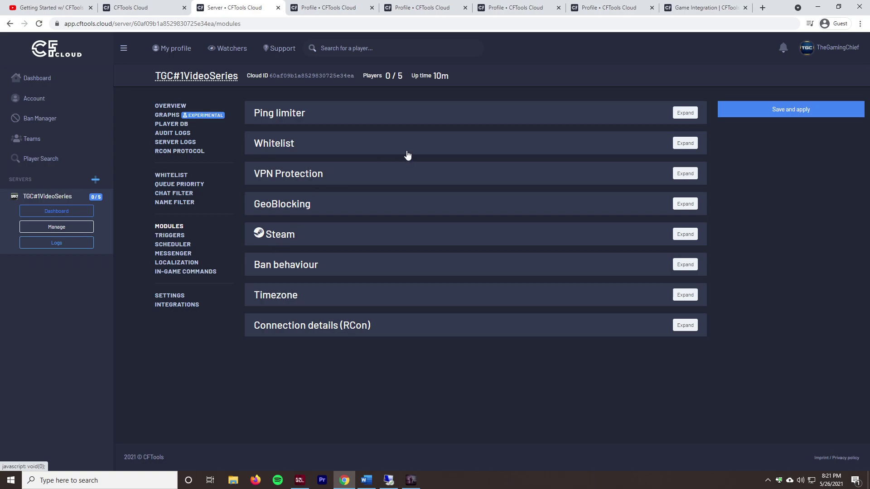
{"action": "left_click", "coordinate": [337, 115]}
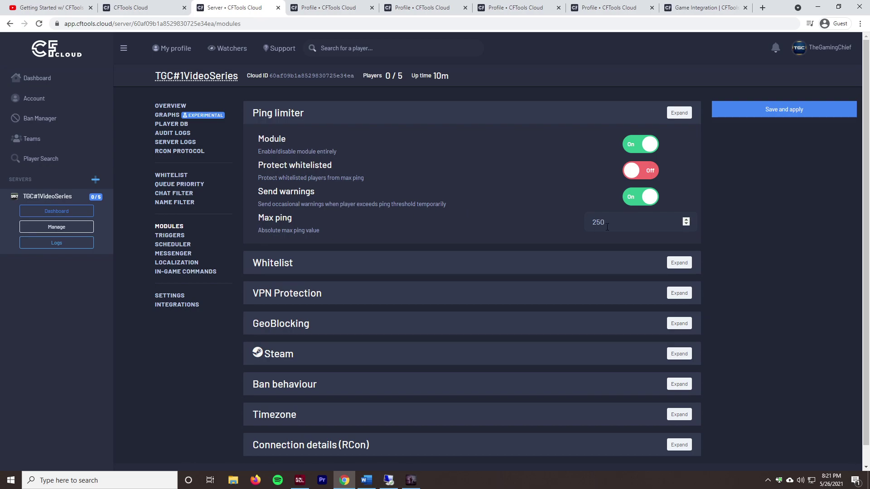
{"action": "left_click", "coordinate": [642, 178]}
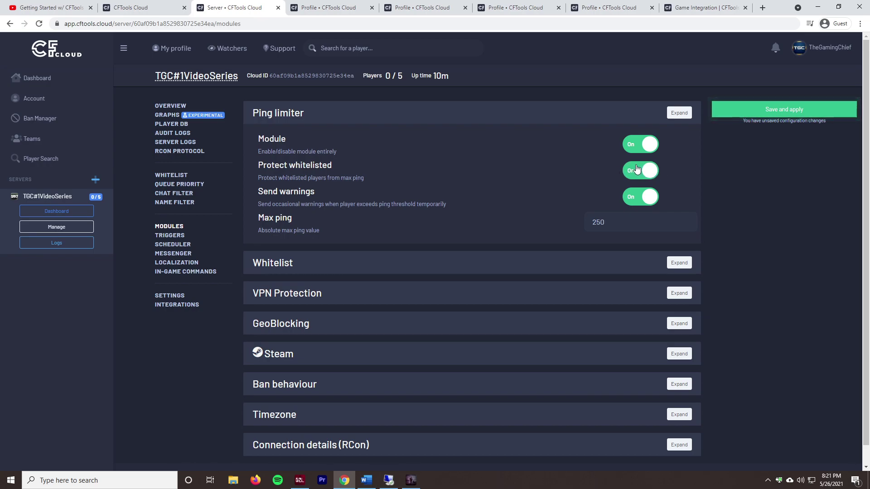
{"action": "left_click", "coordinate": [638, 169]}
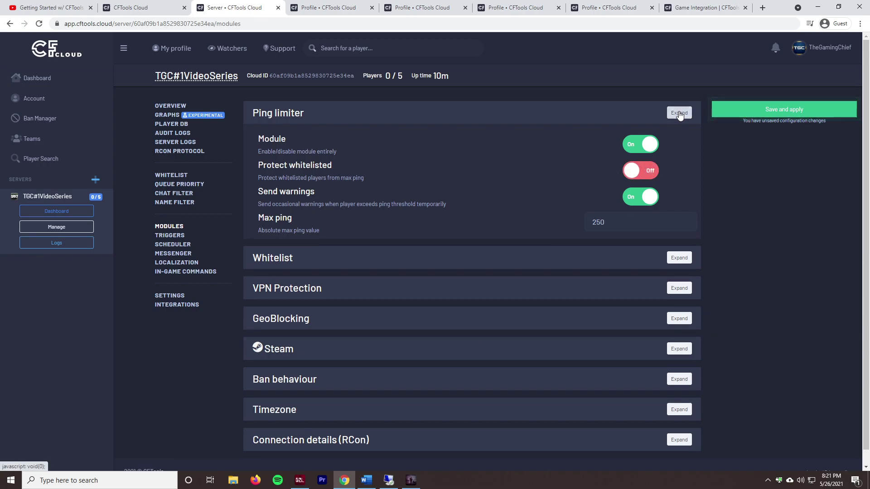
{"action": "left_click", "coordinate": [679, 114]}
Step: Toggle the Whitelist module on and back off
{"action": "left_click", "coordinate": [680, 143]}
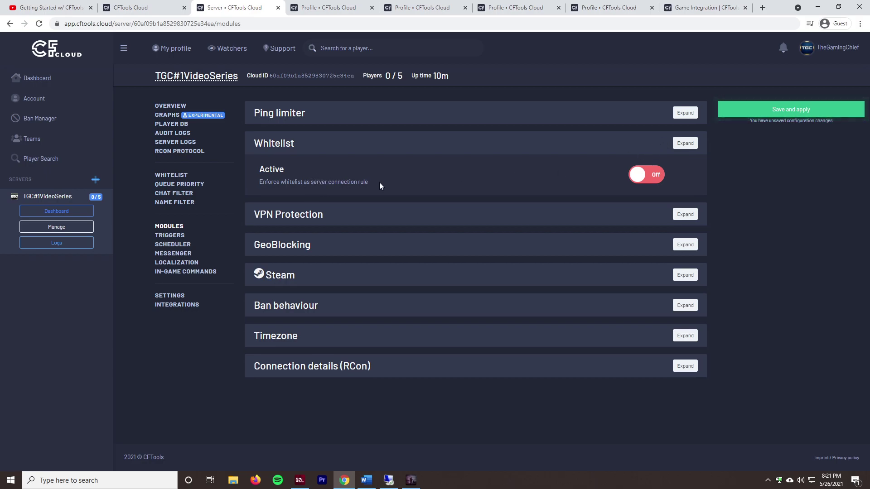
{"action": "left_click", "coordinate": [644, 176]}
{"action": "left_click", "coordinate": [644, 176]}
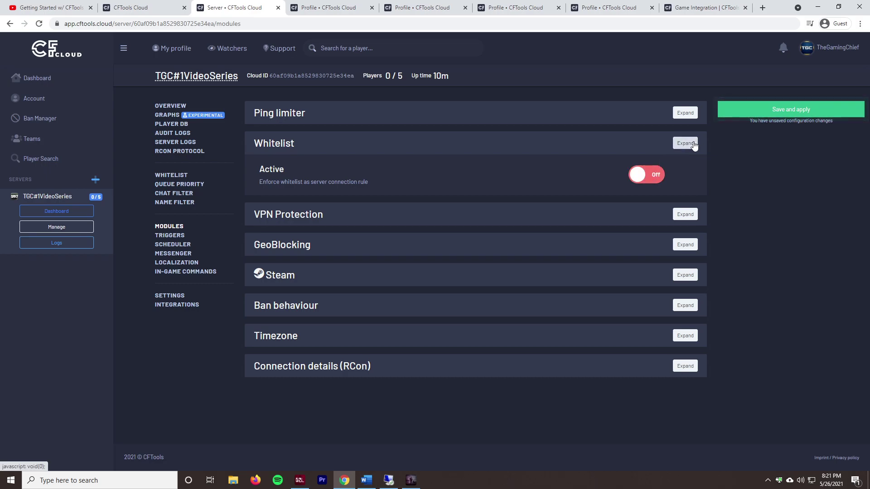
{"action": "left_click", "coordinate": [693, 144]}
Step: Toggle VPN Protection and its whitelist exemption on, then back off
{"action": "left_click", "coordinate": [680, 175]}
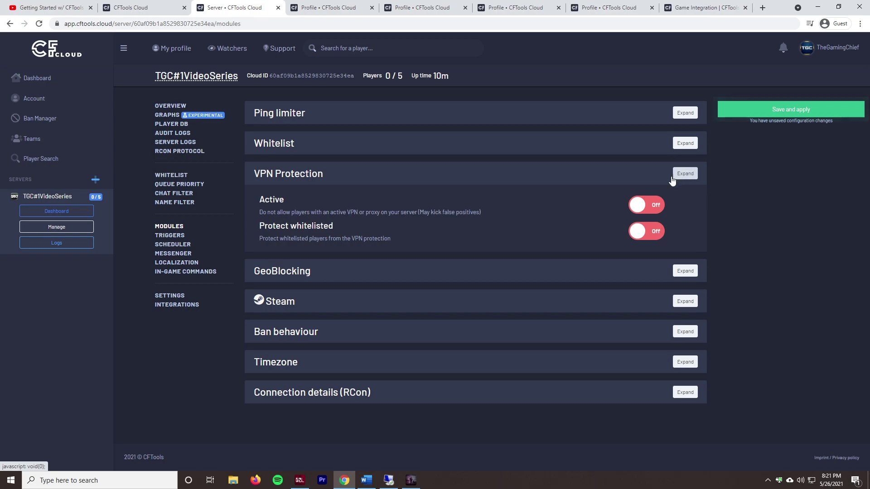
{"action": "left_click", "coordinate": [657, 203]}
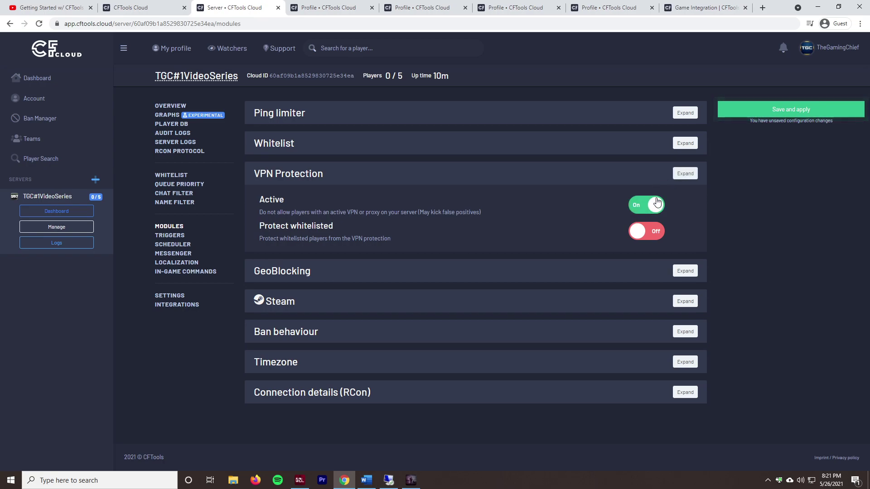
{"action": "left_click", "coordinate": [641, 236]}
{"action": "left_click", "coordinate": [641, 235]}
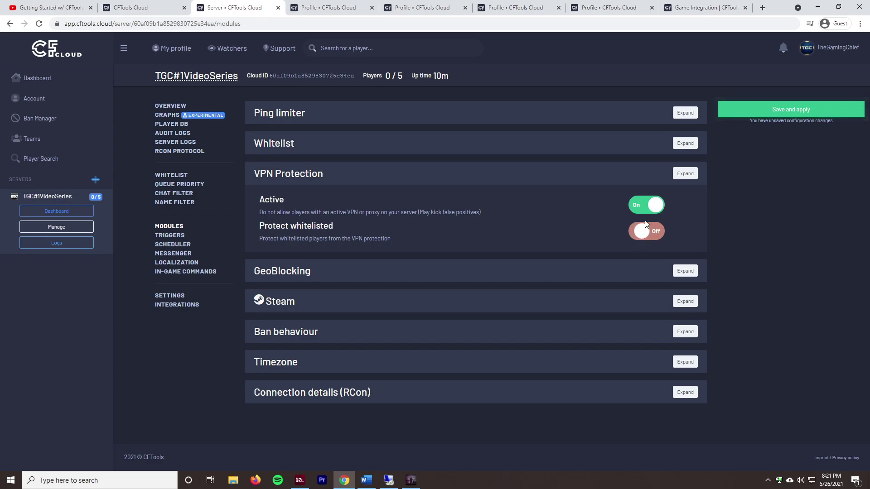
{"action": "left_click", "coordinate": [642, 205]}
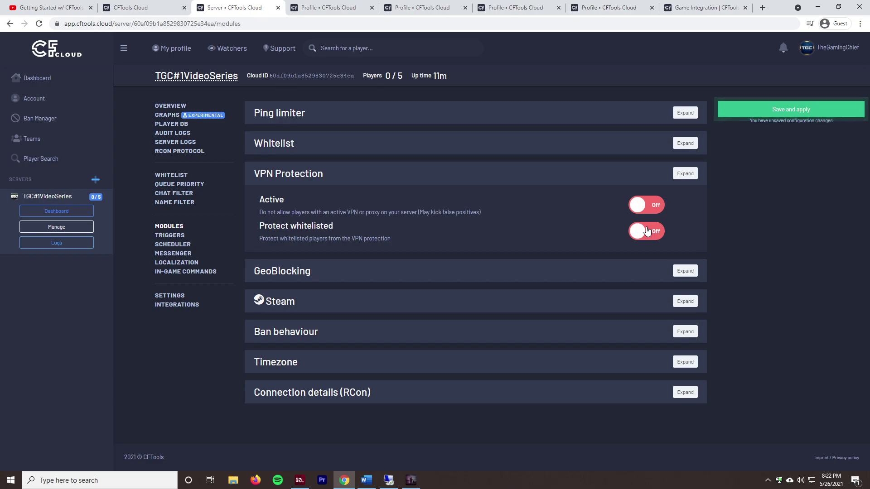
Step: Collapse the VPN Protection section and expand the GeoBlocking module settings
{"action": "left_click", "coordinate": [688, 176]}
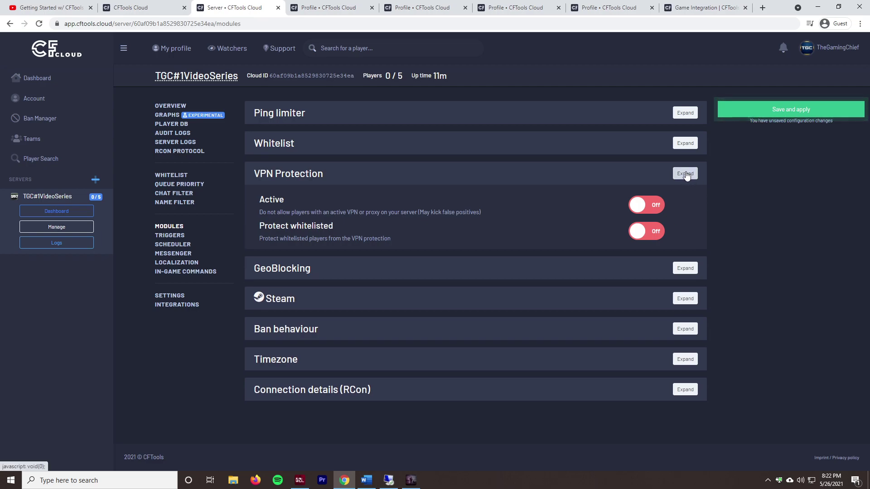
{"action": "left_click", "coordinate": [687, 204]}
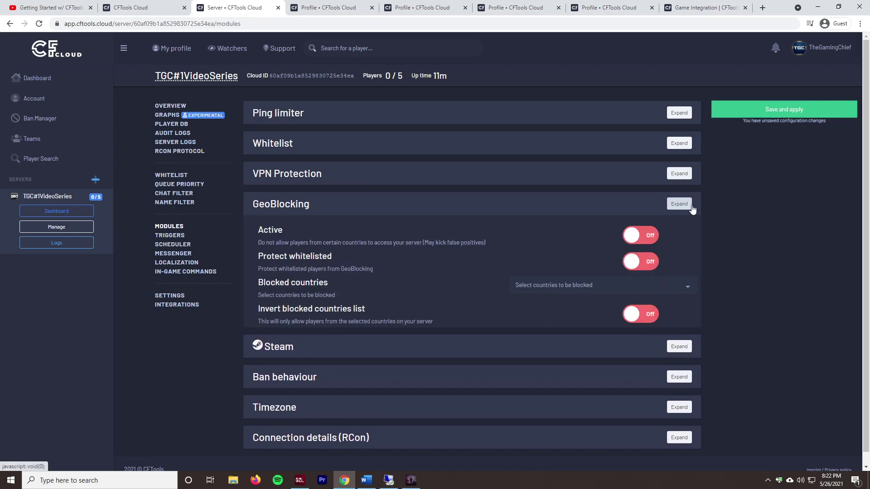
Step: Turn on GeoBlocking with whitelist protection and add China to the blocked countries
{"action": "left_click", "coordinate": [651, 246]}
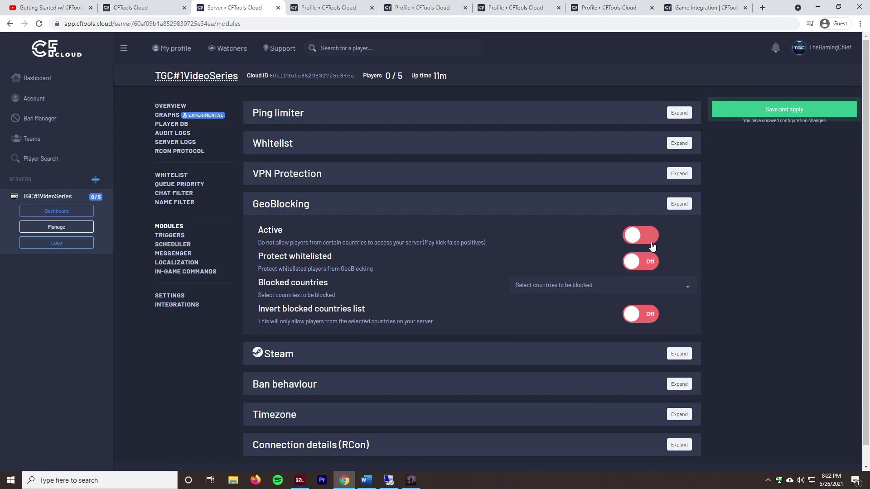
{"action": "left_click", "coordinate": [647, 264]}
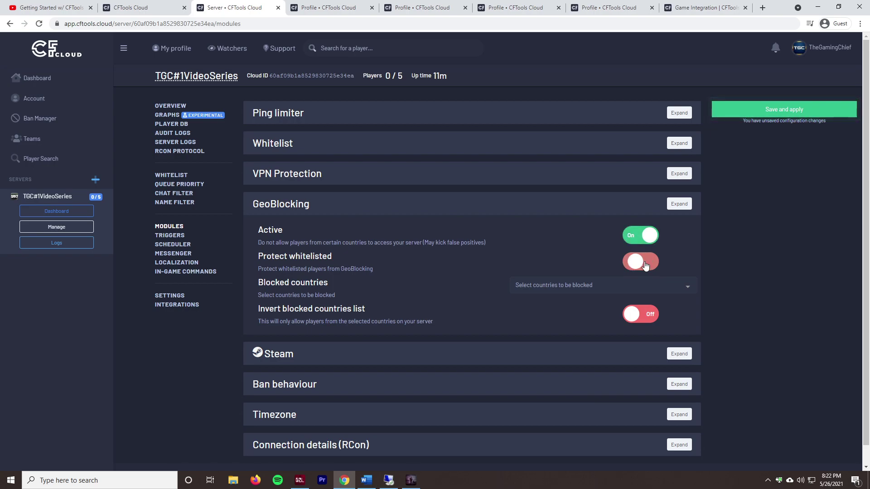
{"action": "left_click", "coordinate": [584, 283]}
{"action": "type", "text": "c"}
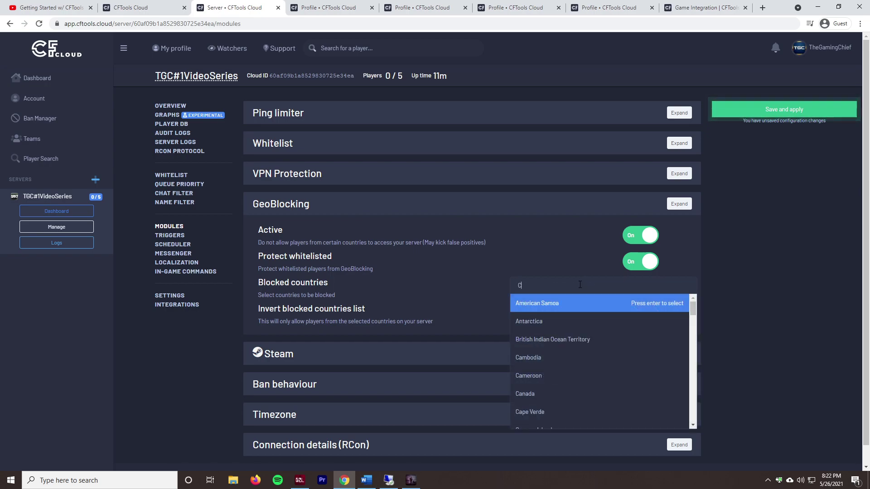
{"action": "type", "text": "h"}
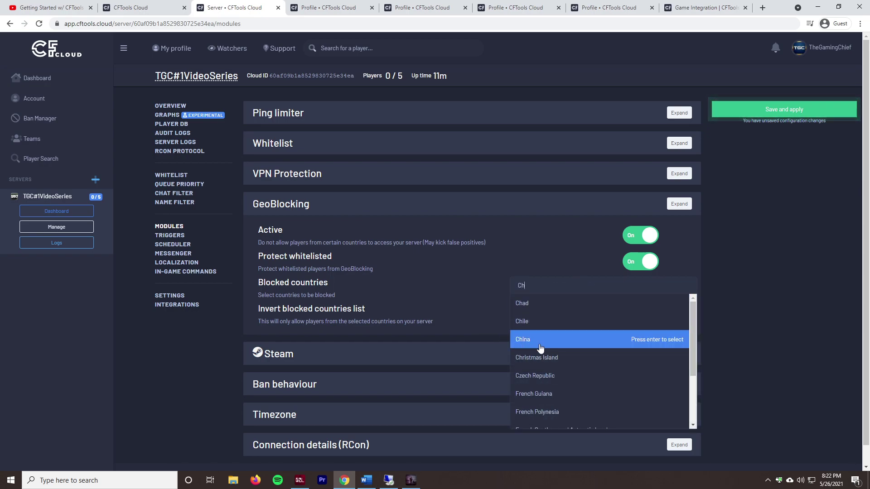
{"action": "left_click", "coordinate": [542, 341]}
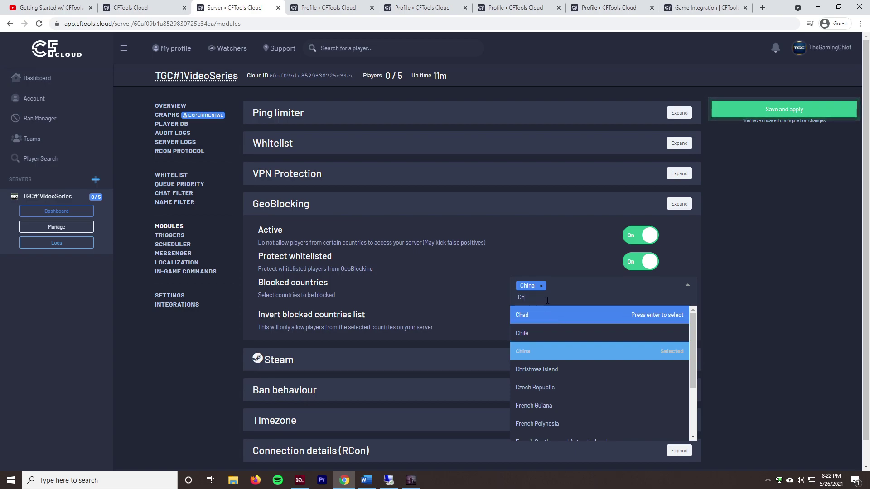
{"action": "left_click", "coordinate": [485, 300]}
Step: Turn on Invert, then switch Active, Protect whitelisted and Invert back off and collapse GeoBlocking
{"action": "left_click", "coordinate": [564, 290]}
{"action": "left_click", "coordinate": [497, 291]}
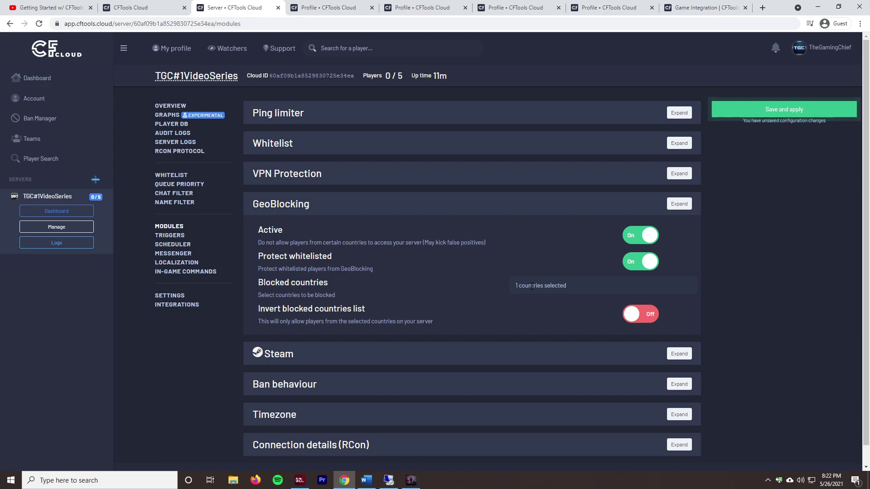
{"action": "left_click", "coordinate": [641, 315]}
{"action": "left_click", "coordinate": [574, 284]}
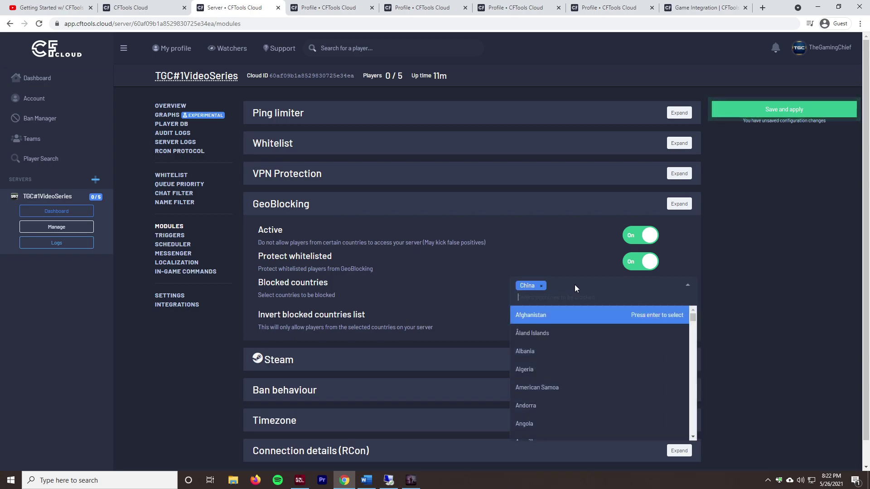
{"action": "left_click", "coordinate": [479, 290]}
{"action": "left_click", "coordinate": [640, 235]}
{"action": "left_click", "coordinate": [640, 262]}
{"action": "left_click", "coordinate": [638, 317]}
{"action": "left_click", "coordinate": [679, 204]}
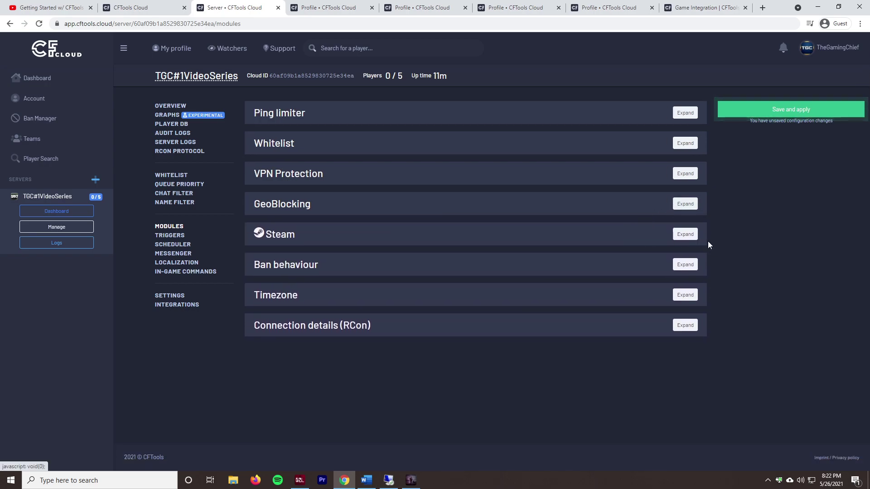
Step: Enable the Steam module with private-profile and VAC-ban kicks, both protecting whitelisted players
{"action": "left_click", "coordinate": [686, 234]}
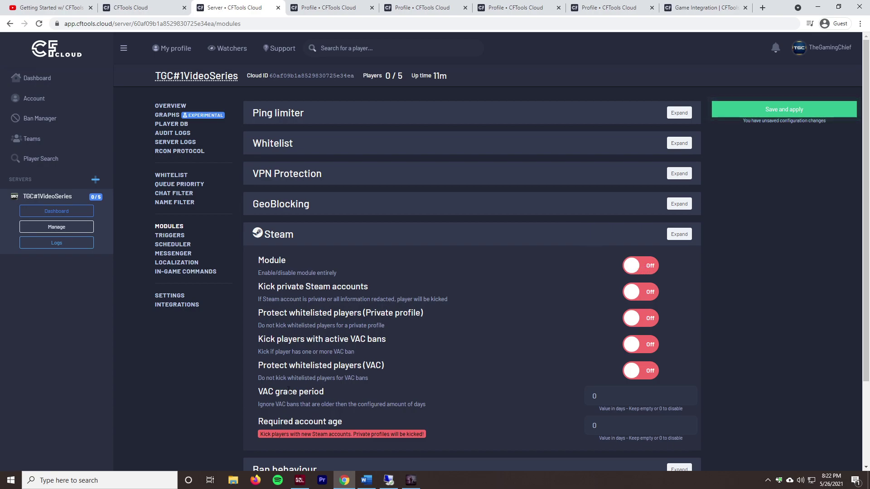
{"action": "left_click", "coordinate": [639, 265]}
{"action": "scroll", "coordinate": [453, 265], "scroll_direction": "down", "scroll_amount": 3}
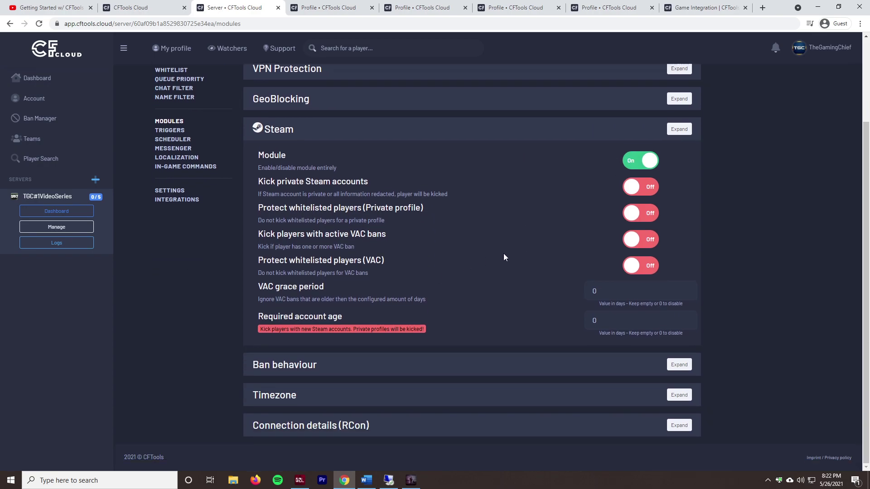
{"action": "left_click", "coordinate": [646, 194]}
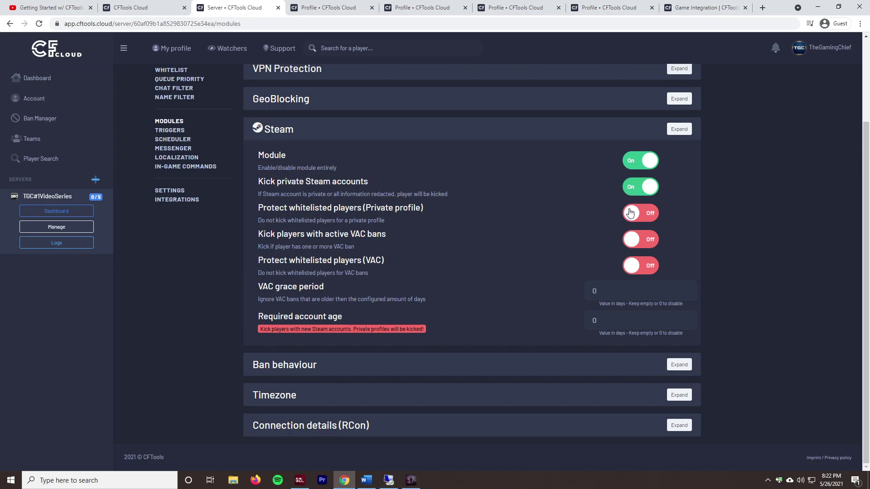
{"action": "left_click", "coordinate": [630, 212]}
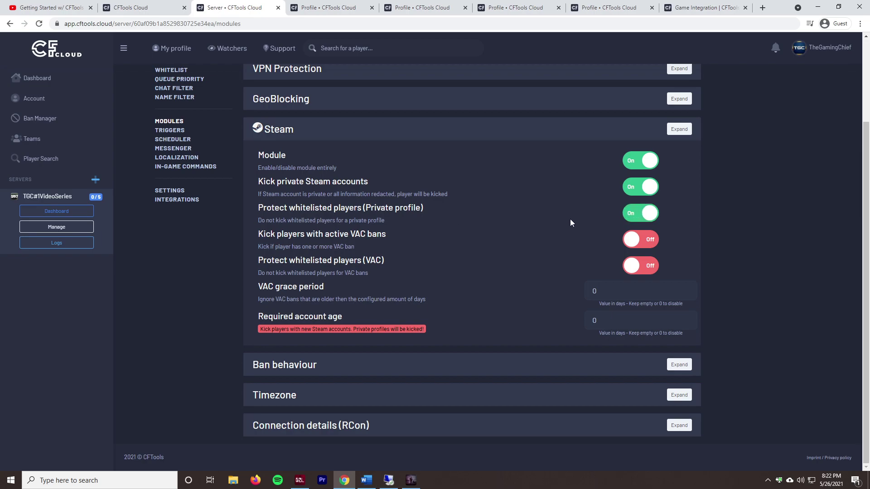
{"action": "left_click", "coordinate": [640, 239]}
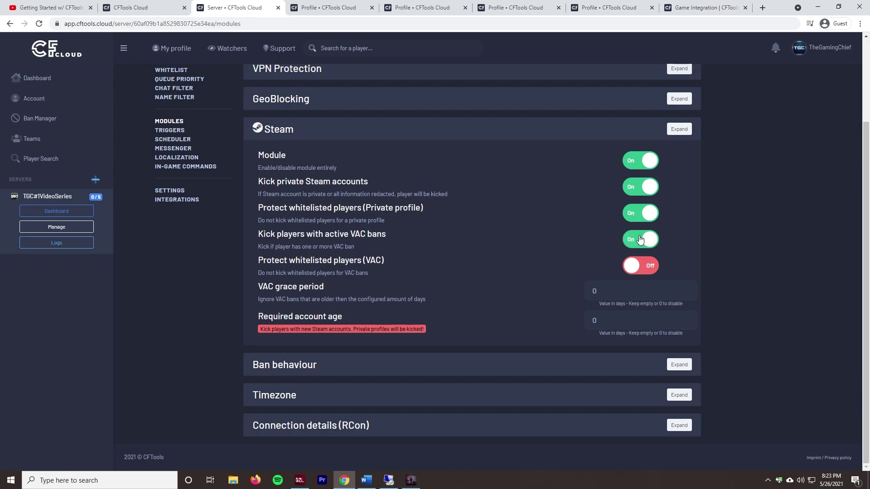
{"action": "left_click", "coordinate": [643, 267]}
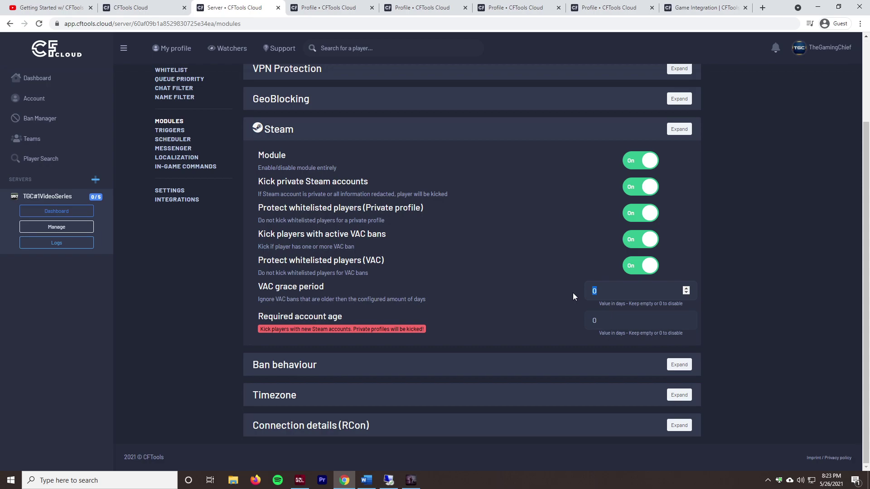
Step: Set the VAC grace period to 0 and the required account age to 14 days
{"action": "type", "text": "65"}
{"action": "key", "text": "ctrl+a"}
{"action": "type", "text": "0"}
{"action": "left_click", "coordinate": [521, 304]}
{"action": "left_click", "coordinate": [643, 321]}
{"action": "key", "text": "ctrl+a"}
{"action": "type", "text": "14"}
{"action": "left_click", "coordinate": [677, 130]}
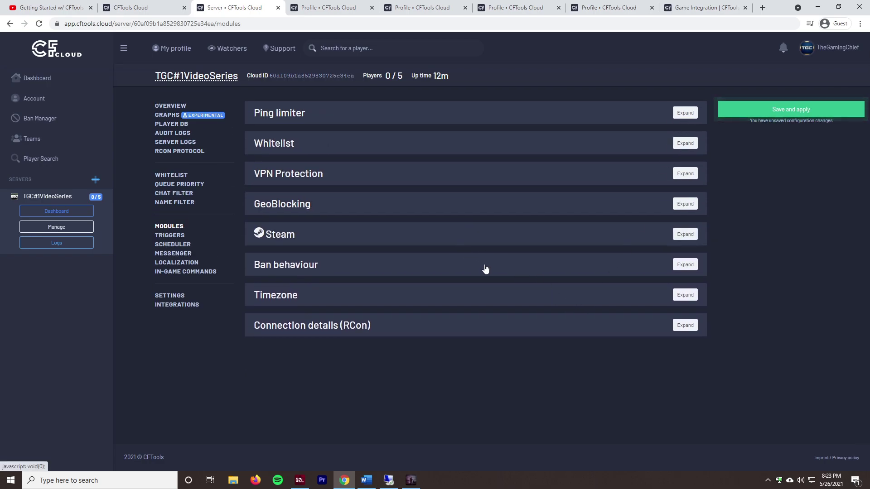
Step: Look over Ban behaviour, then change the server timezone to America/Phoenix
{"action": "left_click", "coordinate": [485, 269]}
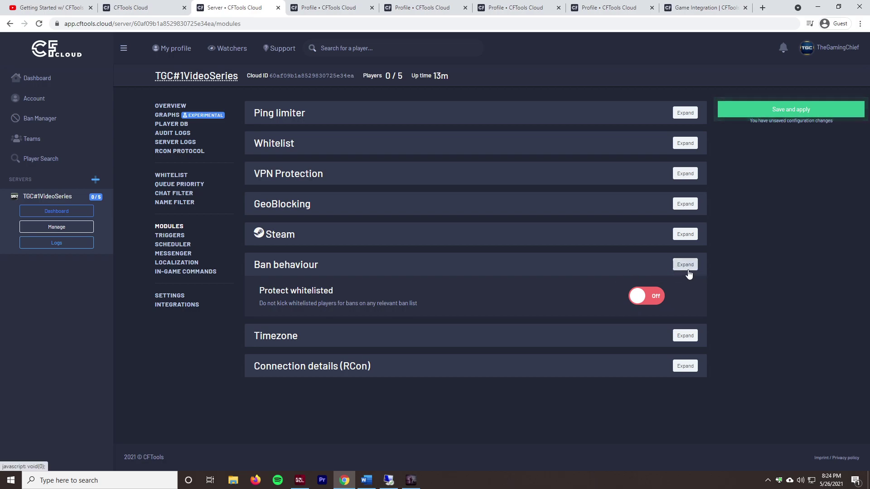
{"action": "left_click", "coordinate": [685, 266]}
{"action": "left_click", "coordinate": [459, 299]}
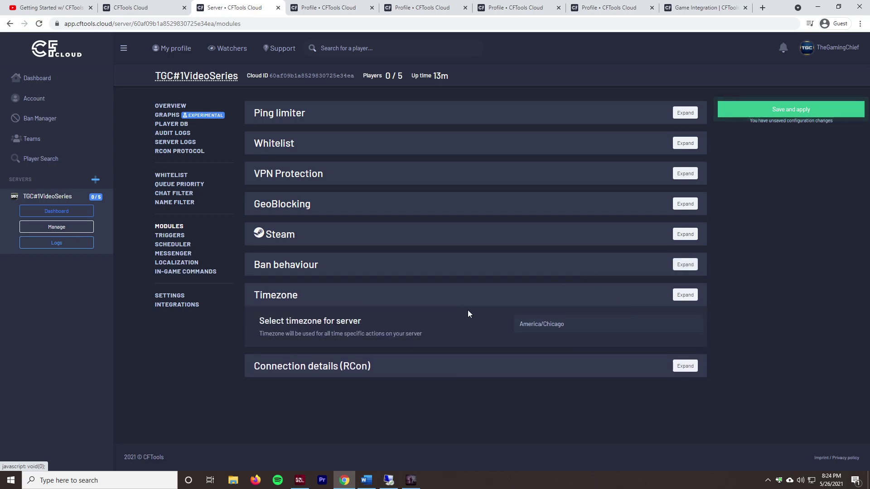
{"action": "left_click", "coordinate": [578, 326]}
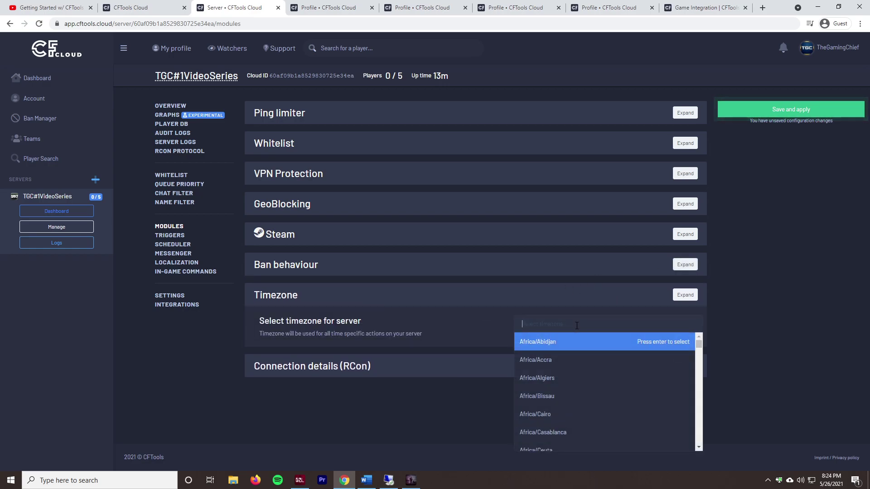
{"action": "scroll", "coordinate": [559, 401], "scroll_direction": "down", "scroll_amount": 5}
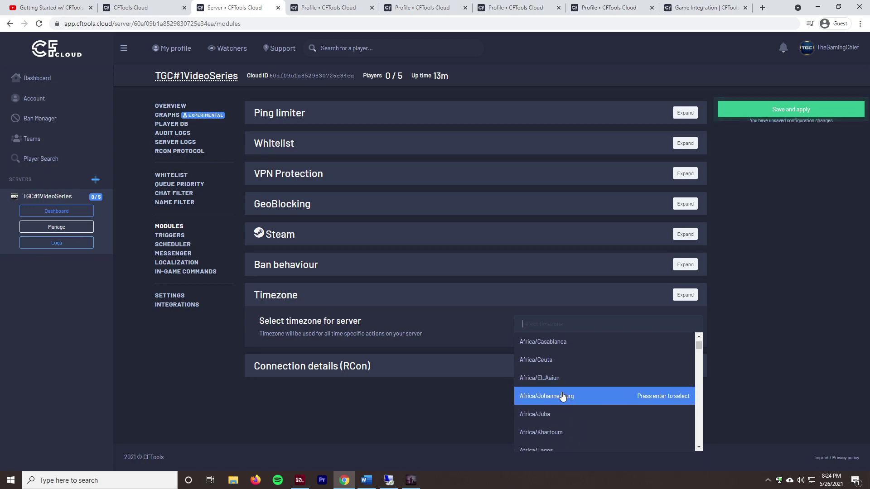
{"action": "scroll", "coordinate": [565, 397], "scroll_direction": "down", "scroll_amount": 2}
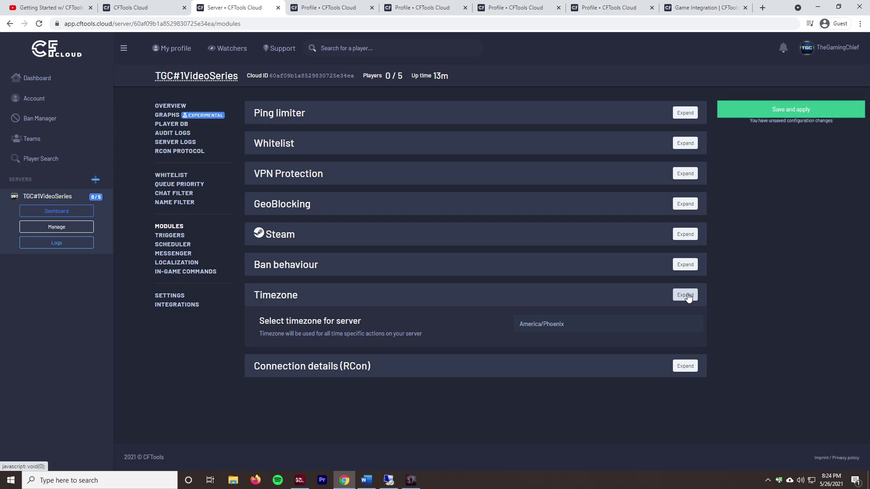
{"action": "left_click", "coordinate": [686, 296]}
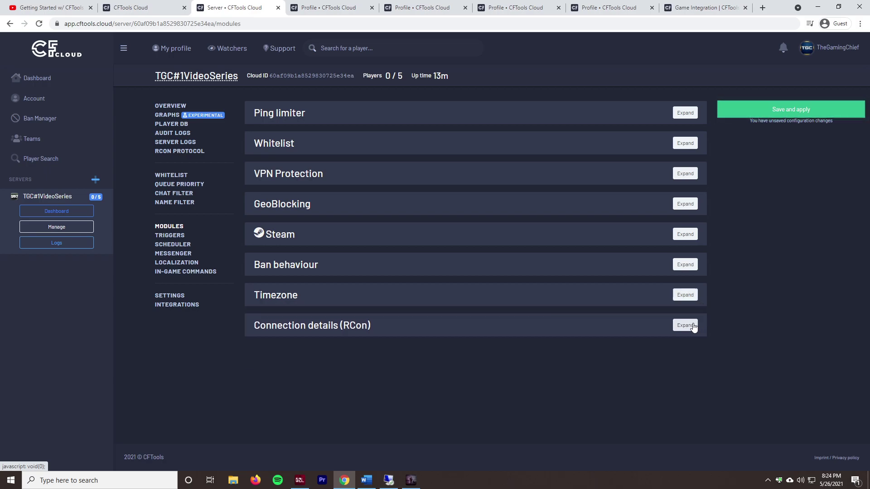
Step: Expand the RCon connection details, showing game port and RCon port 2302
{"action": "left_click", "coordinate": [688, 326]}
{"action": "scroll", "coordinate": [739, 355], "scroll_direction": "down", "scroll_amount": 1}
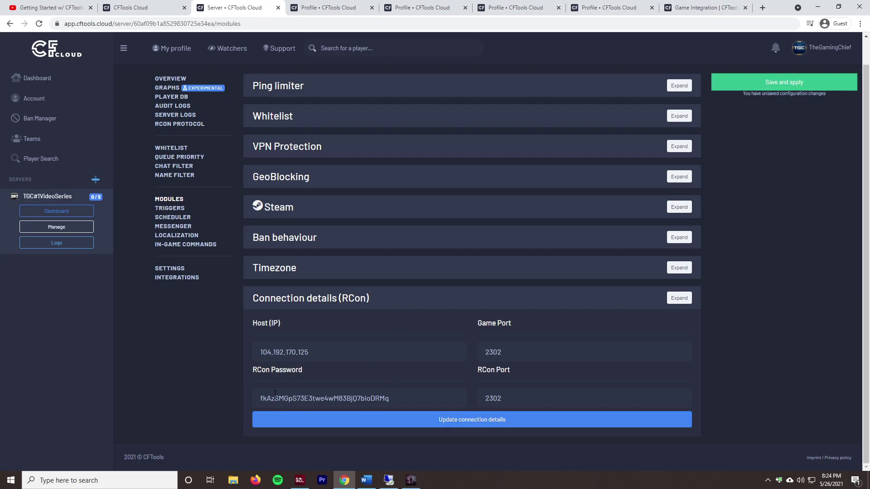
{"action": "scroll", "coordinate": [456, 360], "scroll_direction": "up", "scroll_amount": 1}
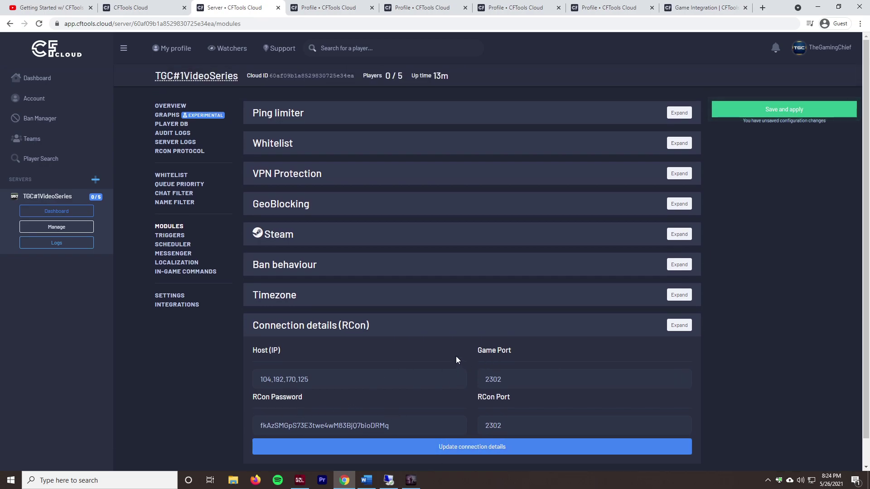
Step: Save and apply the module settings and go to the Triggers page, using 1 / 3 slots
{"action": "left_click", "coordinate": [818, 110]}
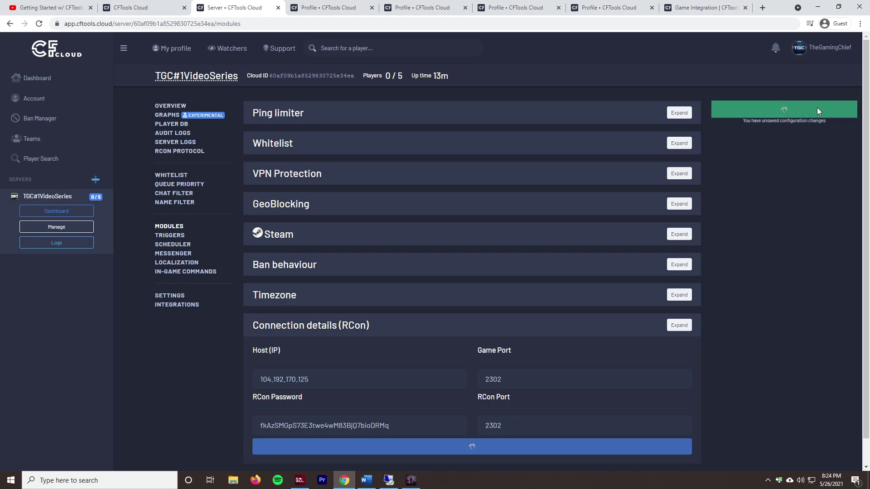
{"action": "left_click", "coordinate": [168, 235]}
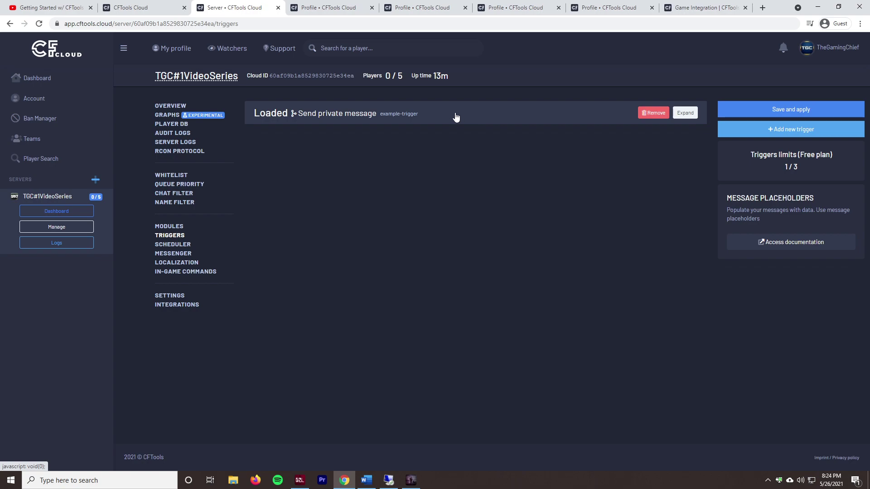
{"action": "left_click_drag", "start_coordinate": [801, 170], "coordinate": [740, 153]}
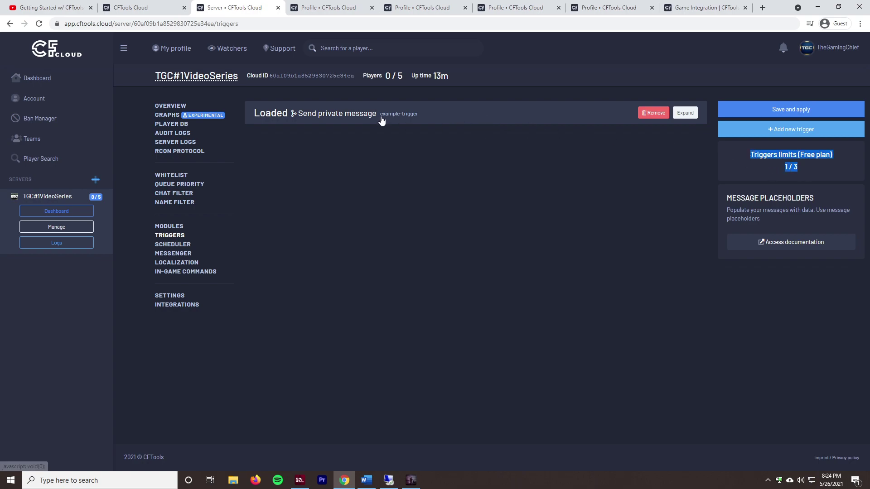
Step: Review the example private-message trigger and its placeholder docs, then add a new trigger
{"action": "left_click", "coordinate": [382, 119]}
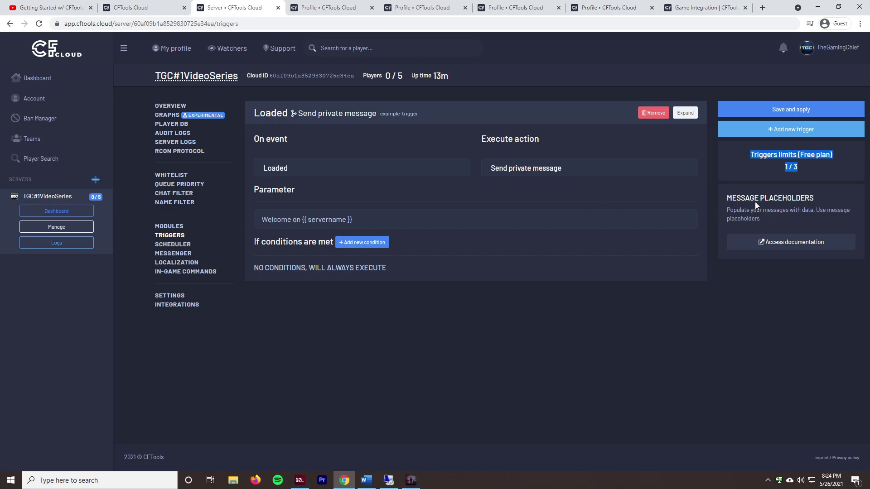
{"action": "left_click", "coordinate": [788, 242]}
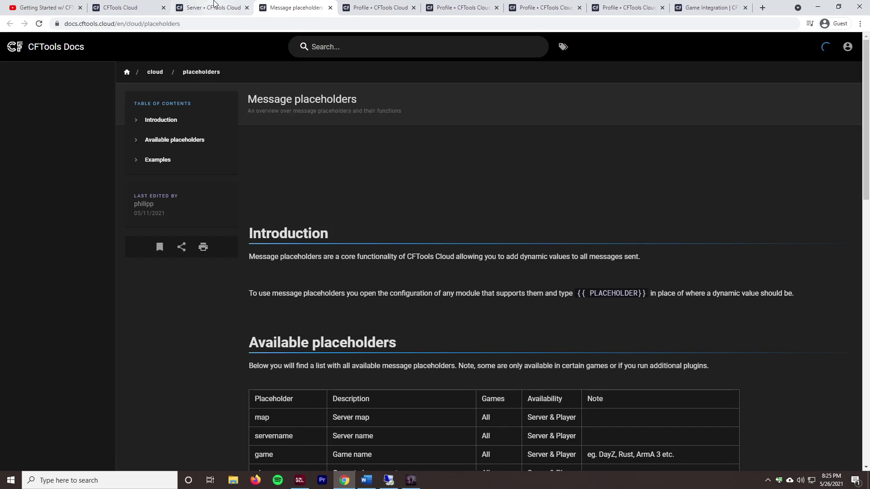
{"action": "scroll", "coordinate": [321, 342], "scroll_direction": "down", "scroll_amount": 7}
{"action": "scroll", "coordinate": [321, 341], "scroll_direction": "down", "scroll_amount": 10}
{"action": "left_click", "coordinate": [213, 8]}
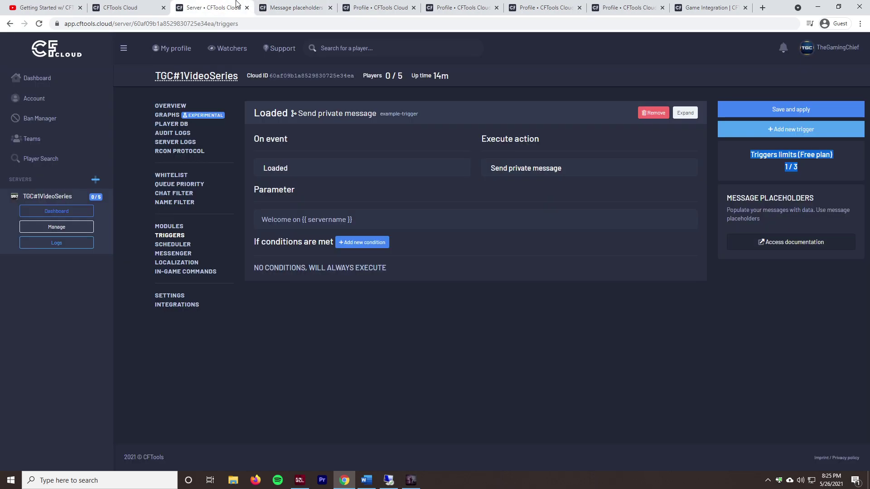
{"action": "left_click", "coordinate": [573, 113]}
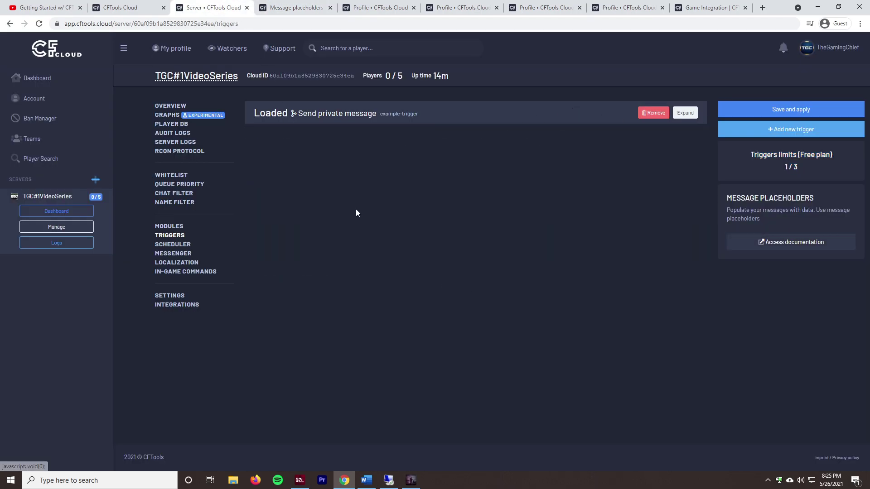
{"action": "left_click", "coordinate": [766, 134]}
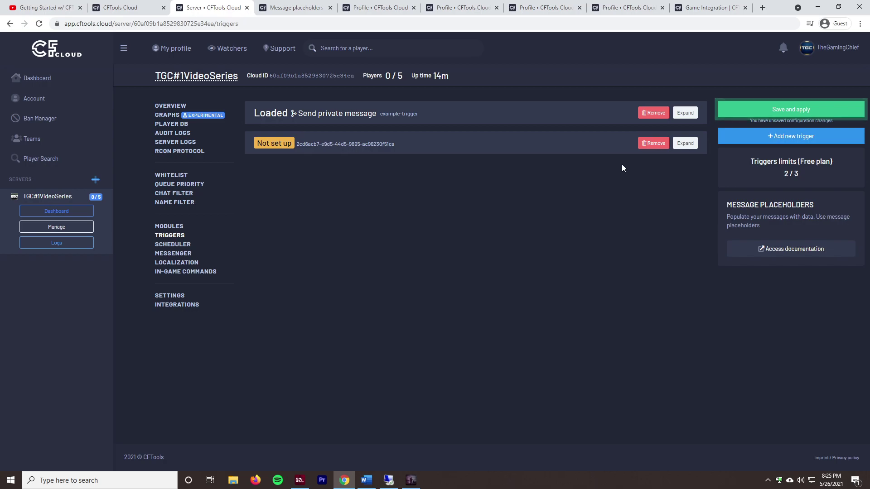
Step: Set the new trigger's event to Kill and its action to Raw console command
{"action": "left_click", "coordinate": [321, 145]}
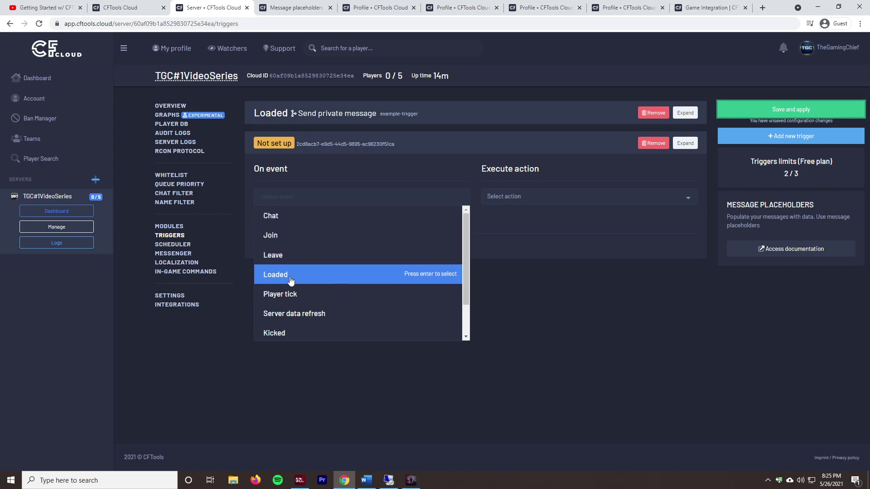
{"action": "scroll", "coordinate": [317, 272], "scroll_direction": "down", "scroll_amount": 1}
{"action": "left_click", "coordinate": [340, 256]}
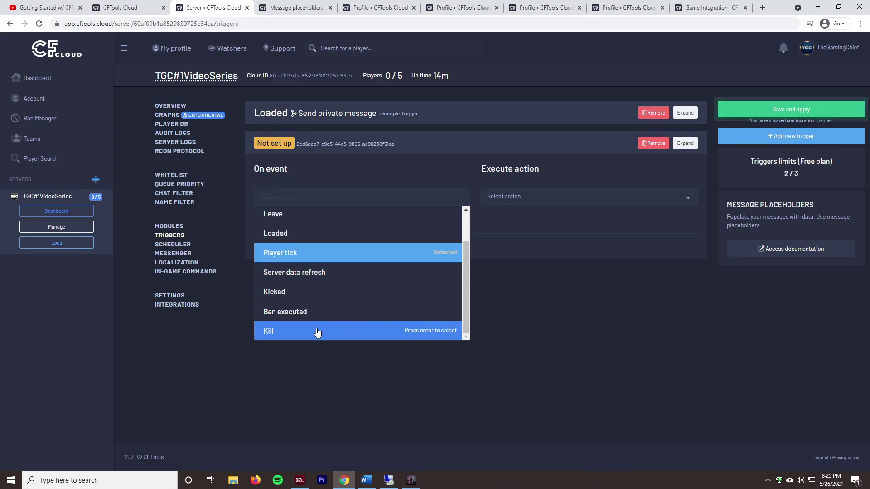
{"action": "left_click", "coordinate": [338, 331]}
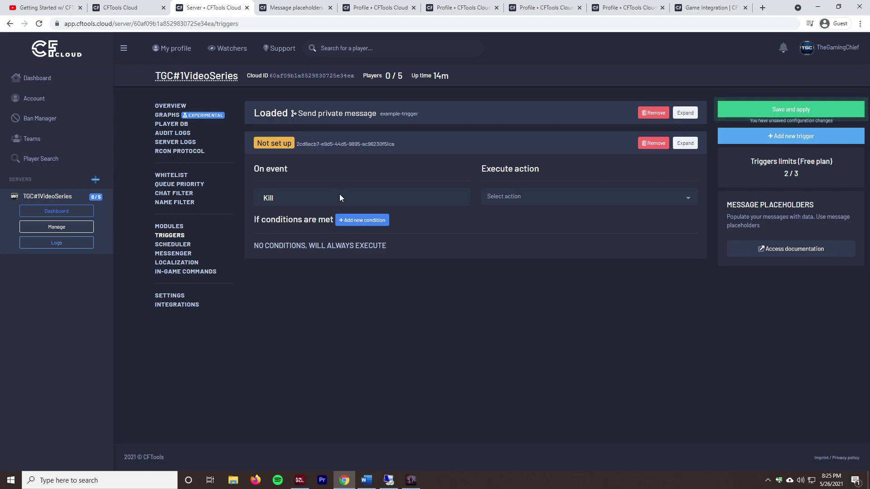
{"action": "left_click", "coordinate": [489, 196]}
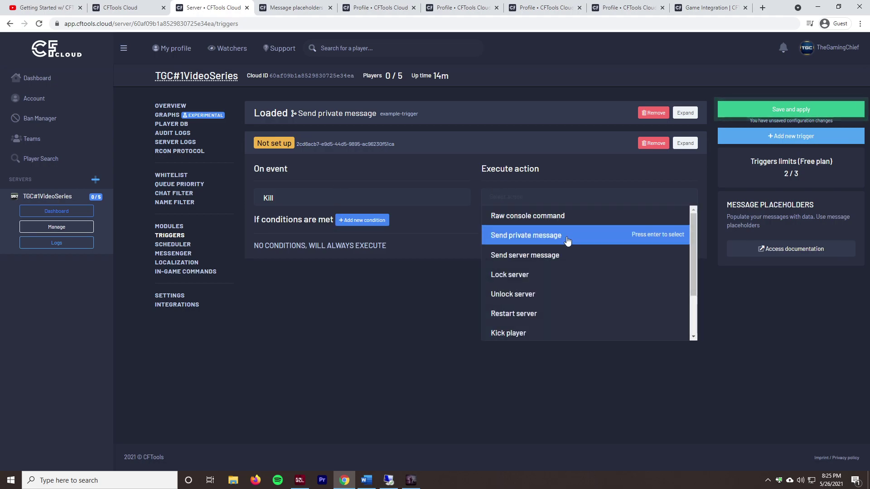
{"action": "scroll", "coordinate": [543, 285], "scroll_direction": "down", "scroll_amount": 1}
{"action": "scroll", "coordinate": [543, 286], "scroll_direction": "up", "scroll_amount": 1}
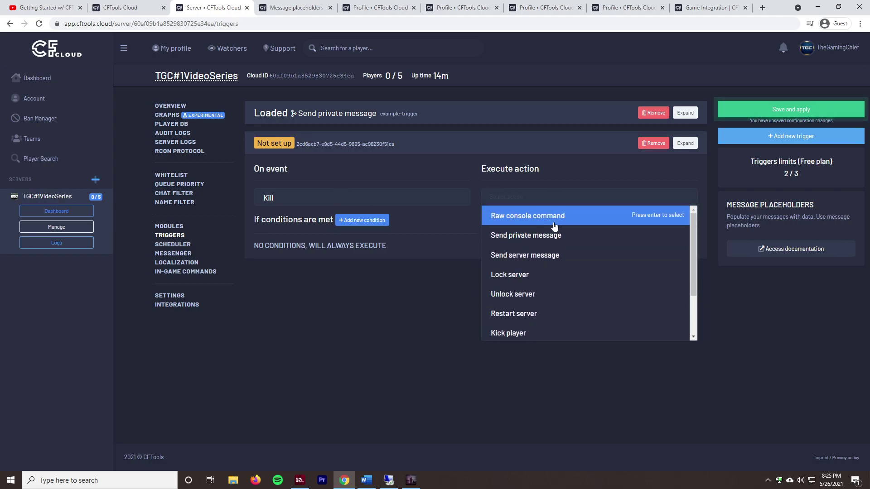
{"action": "left_click", "coordinate": [594, 221]}
{"action": "left_click", "coordinate": [571, 195]}
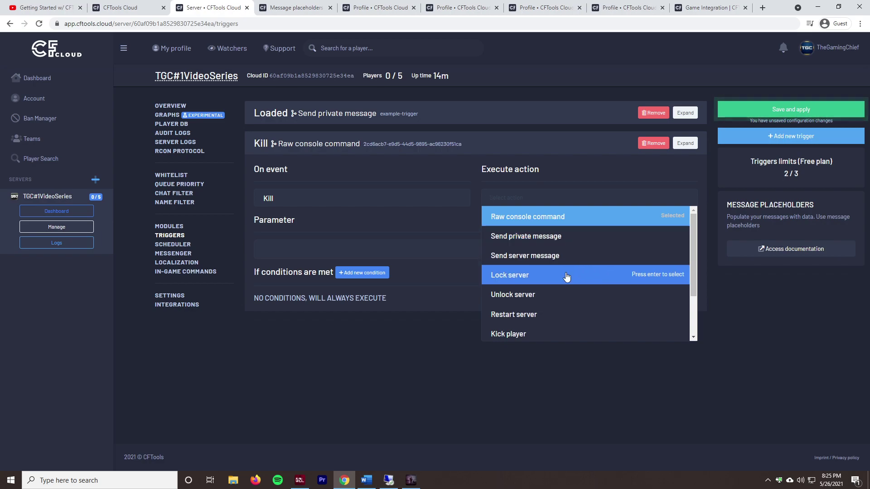
{"action": "scroll", "coordinate": [567, 290], "scroll_direction": "down", "scroll_amount": 1}
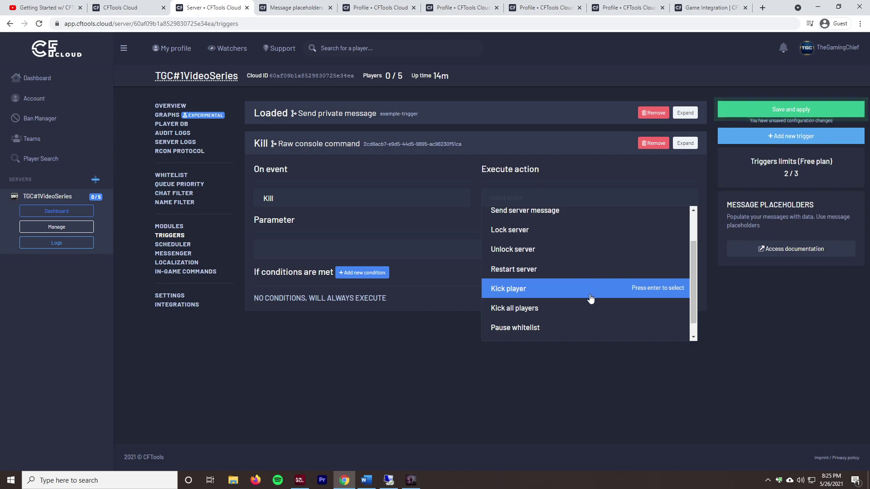
{"action": "scroll", "coordinate": [591, 303], "scroll_direction": "down", "scroll_amount": 1}
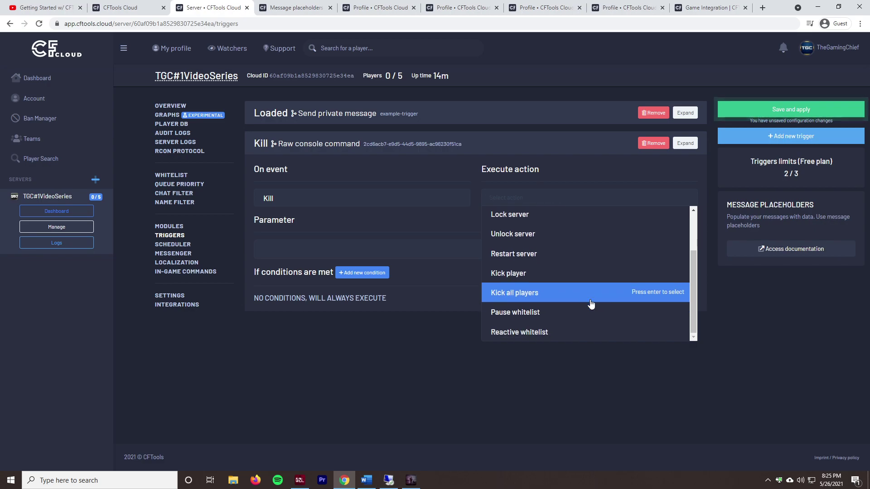
{"action": "left_click", "coordinate": [473, 379]}
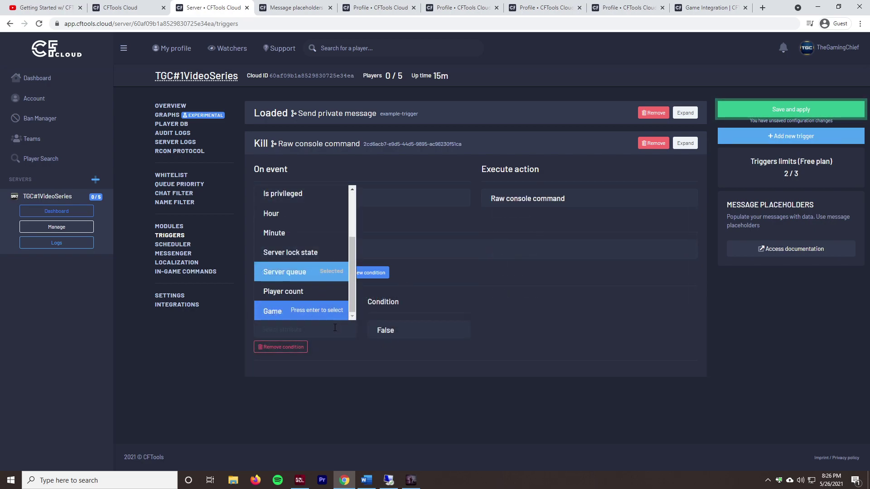
Step: Add a Server queue is False condition to the Kill trigger, then remove it
{"action": "left_click", "coordinate": [449, 361]}
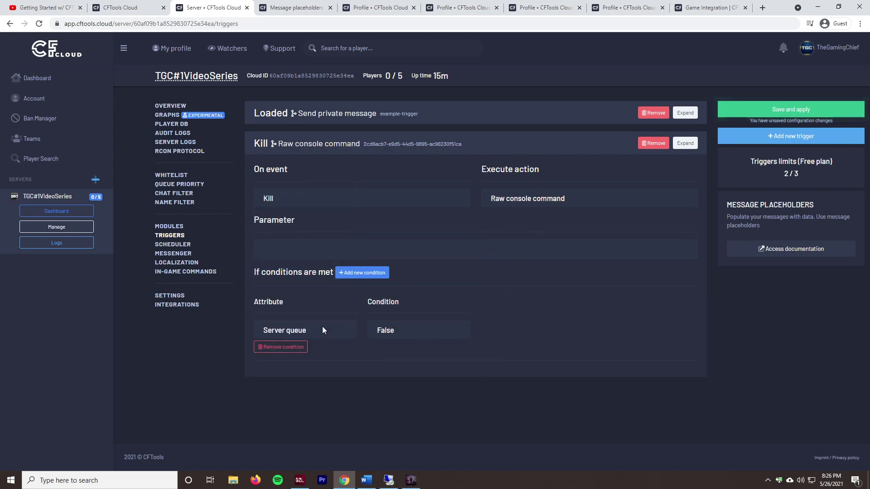
{"action": "left_click", "coordinate": [333, 328]}
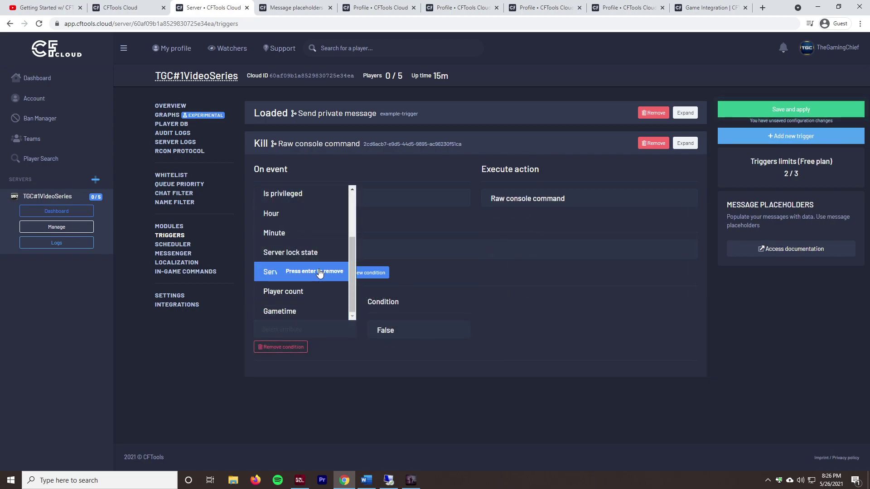
{"action": "scroll", "coordinate": [319, 281], "scroll_direction": "up", "scroll_amount": 3}
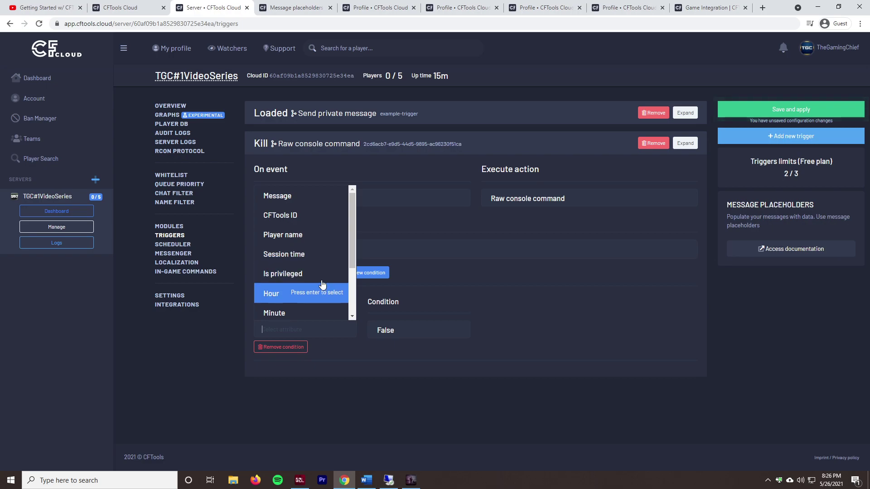
{"action": "scroll", "coordinate": [324, 262], "scroll_direction": "down", "scroll_amount": 1}
{"action": "scroll", "coordinate": [323, 272], "scroll_direction": "down", "scroll_amount": 1}
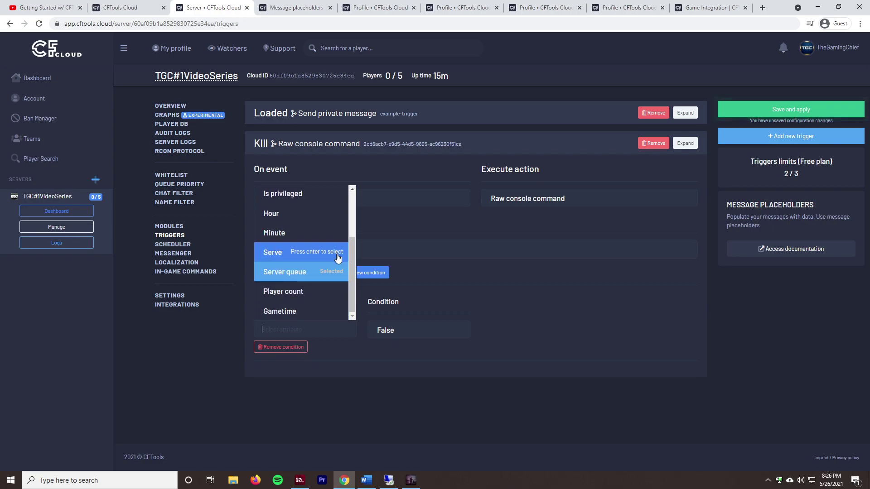
{"action": "left_click", "coordinate": [447, 360]}
{"action": "left_click", "coordinate": [423, 330]}
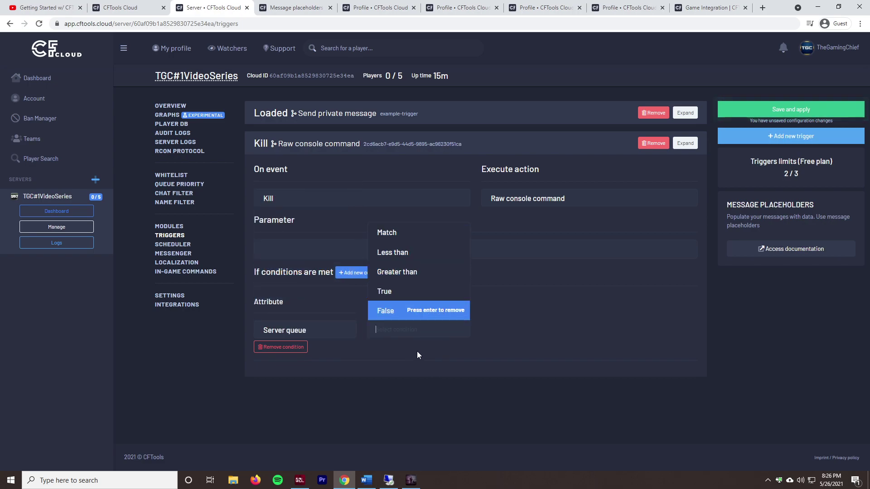
{"action": "left_click", "coordinate": [416, 352]}
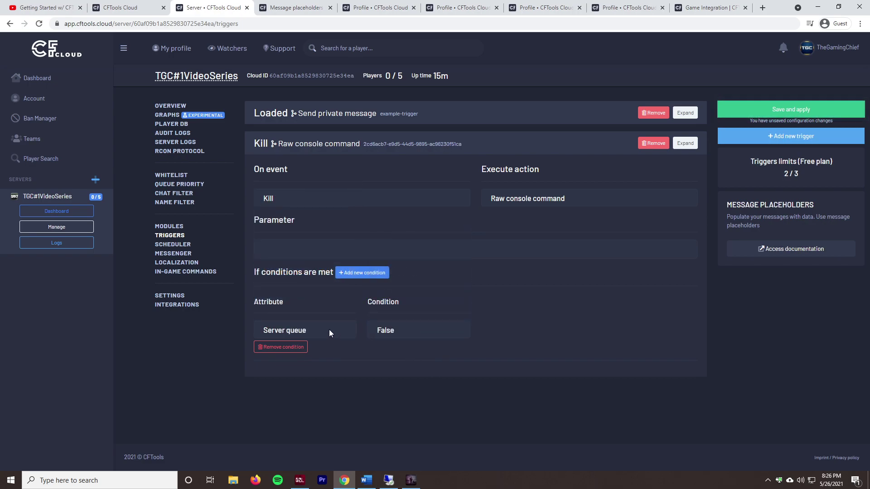
{"action": "left_click", "coordinate": [287, 347]}
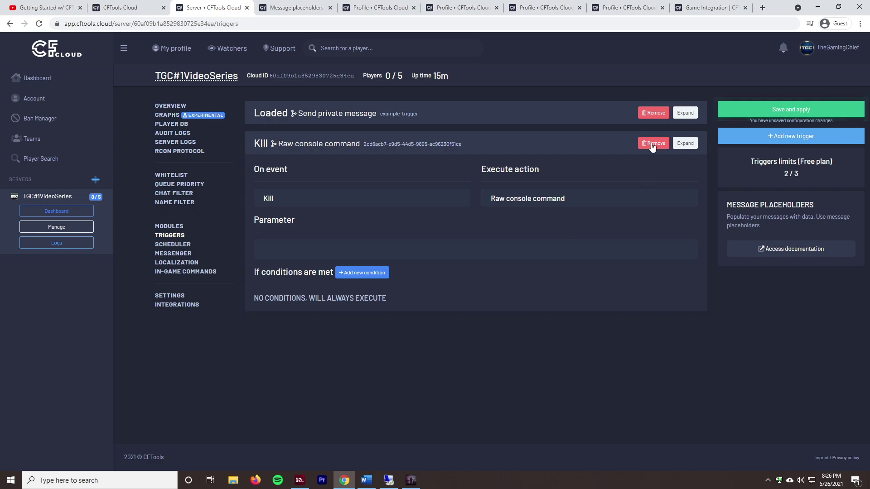
Step: Delete the unfinished Kill trigger and save the trigger configuration
{"action": "left_click", "coordinate": [654, 143]}
{"action": "left_click", "coordinate": [742, 110]}
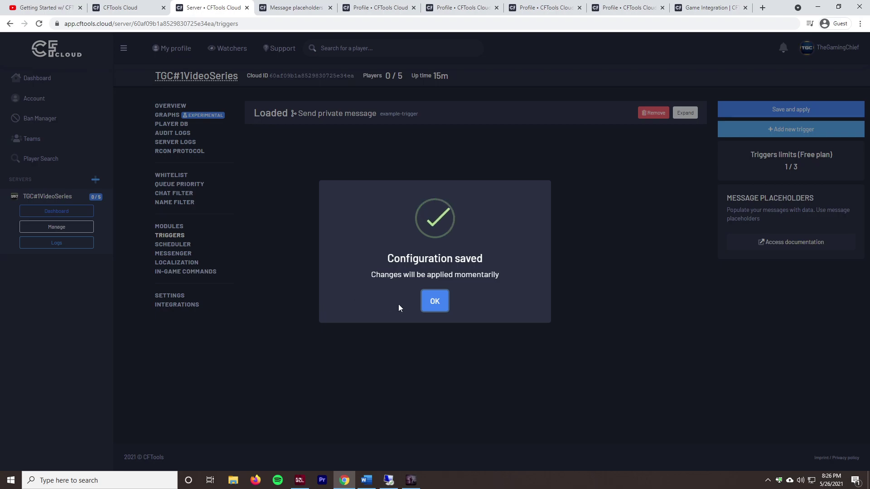
{"action": "left_click", "coordinate": [434, 301]}
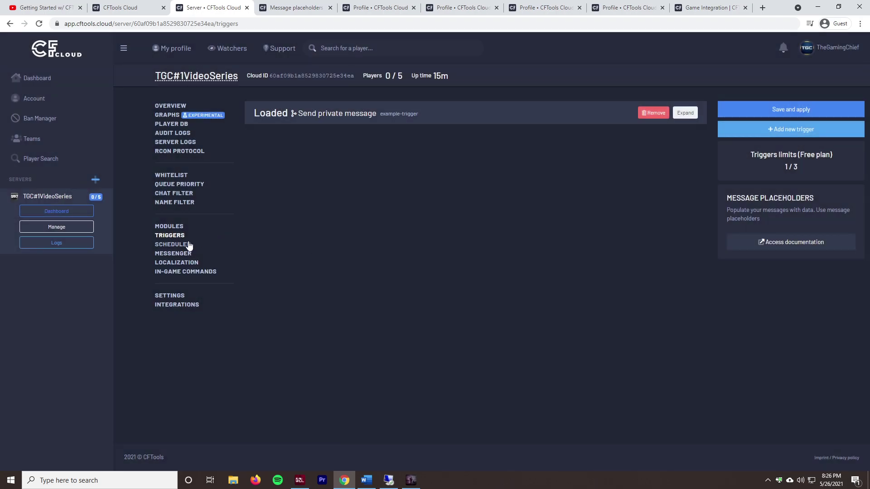
{"action": "left_click", "coordinate": [187, 245]}
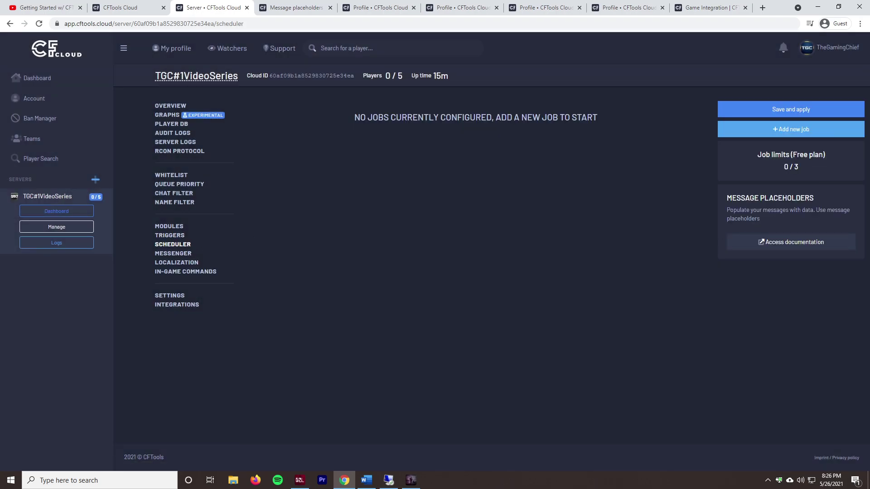
Step: Add a test scheduled job timed by server up-time, check its day and action lists, then delete it
{"action": "left_click", "coordinate": [800, 135]}
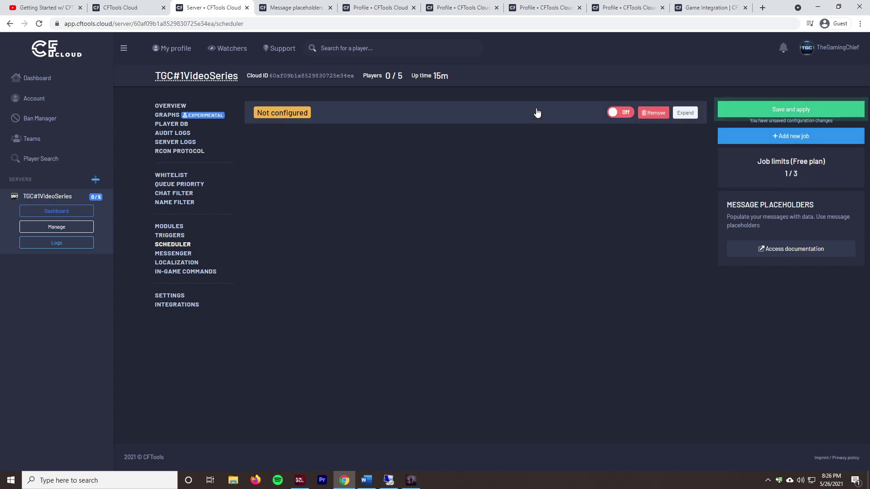
{"action": "left_click", "coordinate": [616, 112]}
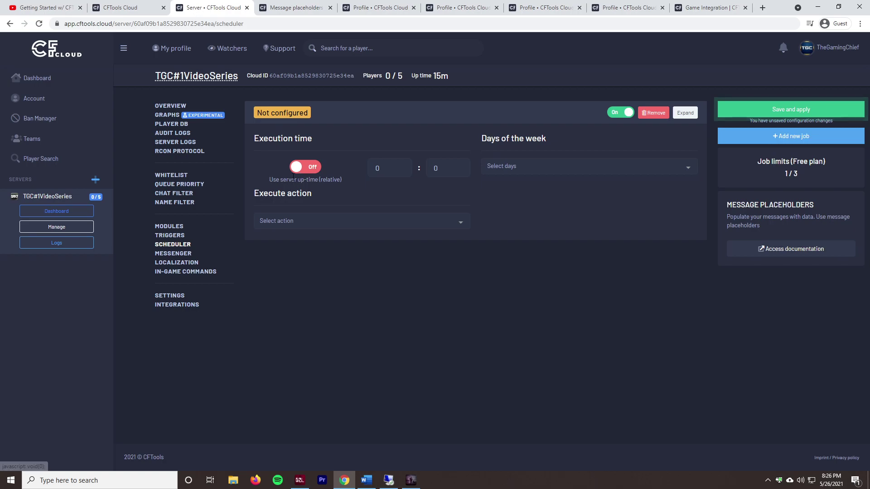
{"action": "left_click", "coordinate": [307, 168]}
{"action": "left_click", "coordinate": [542, 171]}
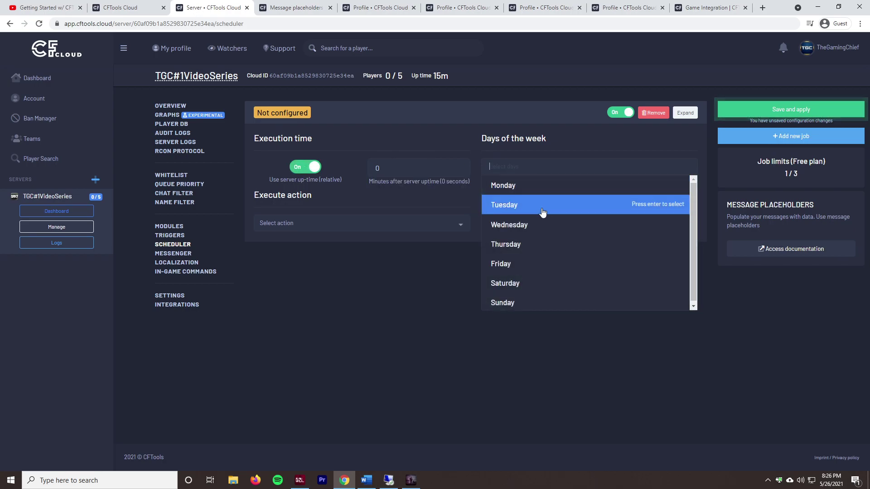
{"action": "left_click", "coordinate": [358, 223]}
{"action": "scroll", "coordinate": [399, 344], "scroll_direction": "down", "scroll_amount": 2}
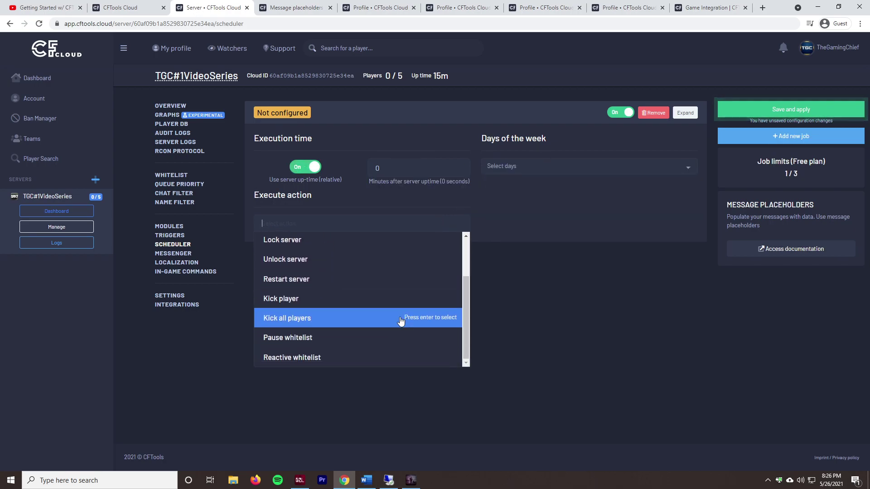
{"action": "scroll", "coordinate": [396, 347], "scroll_direction": "up", "scroll_amount": 1}
{"action": "scroll", "coordinate": [394, 326], "scroll_direction": "up", "scroll_amount": 1}
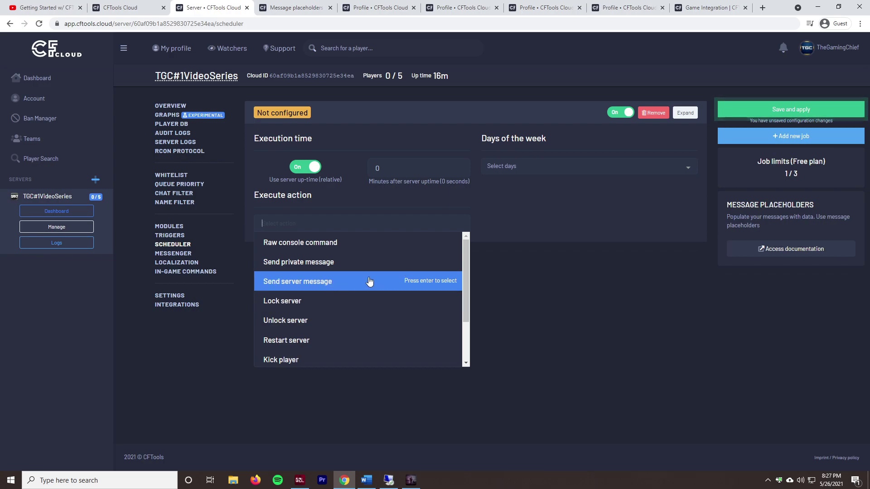
{"action": "left_click", "coordinate": [513, 295]}
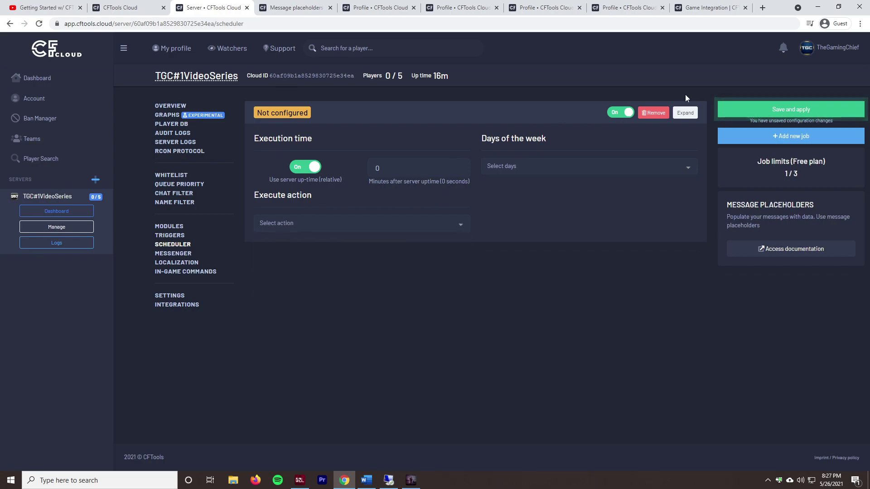
{"action": "left_click", "coordinate": [653, 113]}
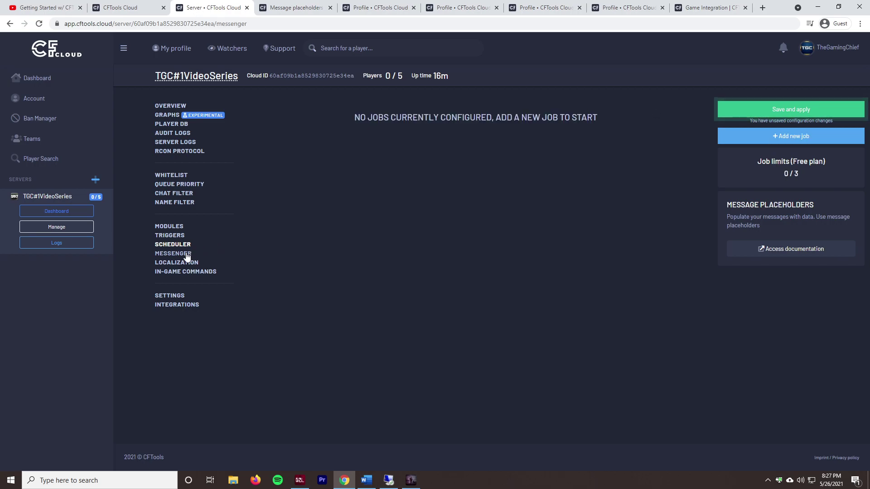
Step: Inspect the Global message's mode, text and 1800-second interval, plus the placeholders documentation
{"action": "left_click", "coordinate": [187, 254]}
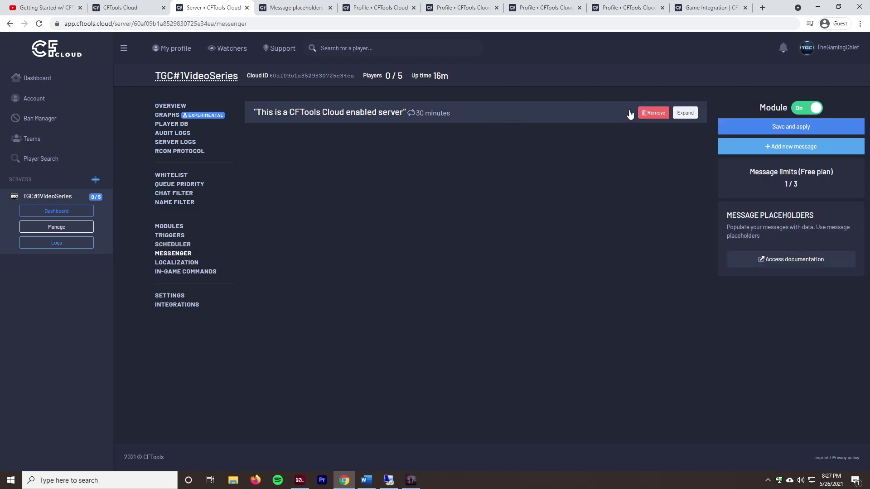
{"action": "left_click", "coordinate": [588, 112]}
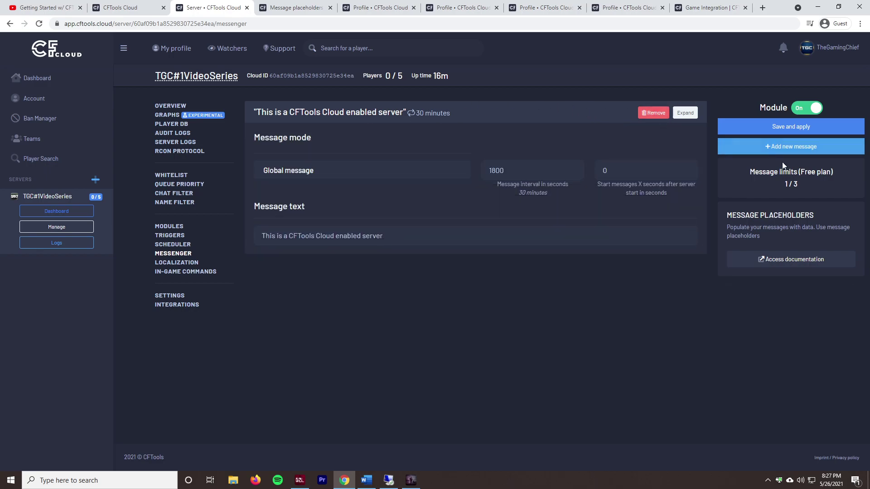
{"action": "left_click", "coordinate": [331, 170]}
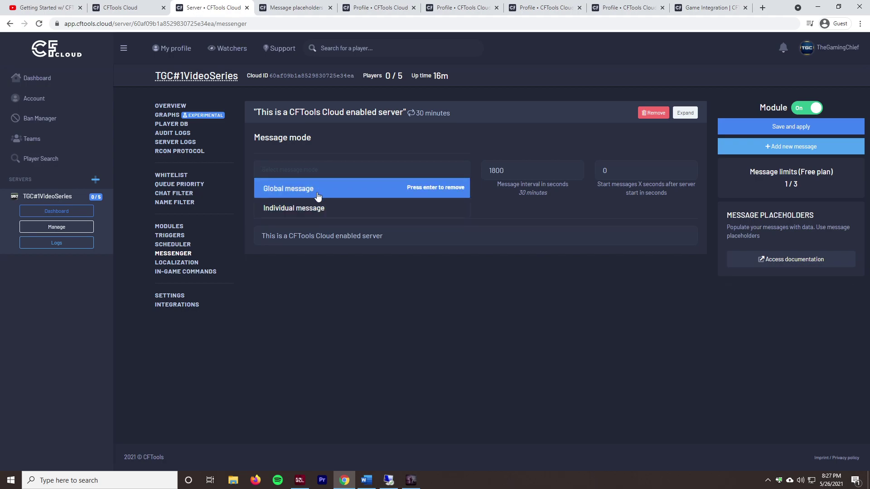
{"action": "left_click", "coordinate": [360, 156]}
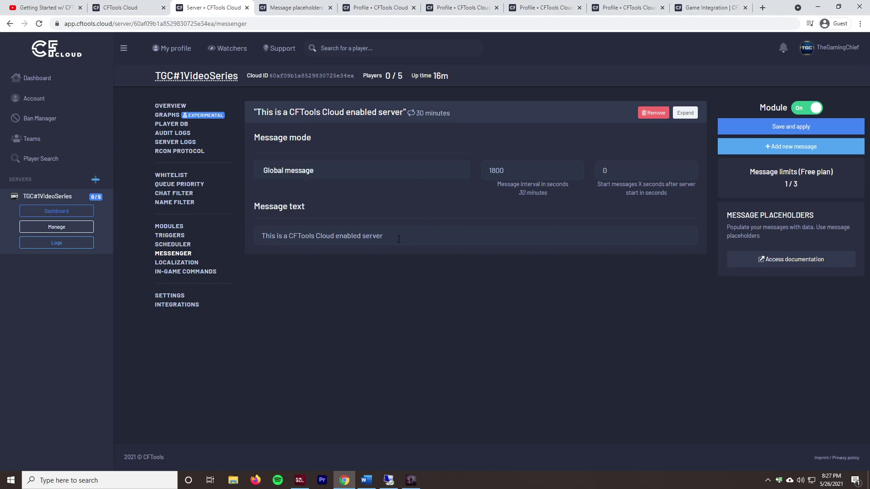
{"action": "triple_click", "coordinate": [403, 237]}
{"action": "left_click", "coordinate": [555, 170]}
{"action": "double_click", "coordinate": [555, 170]}
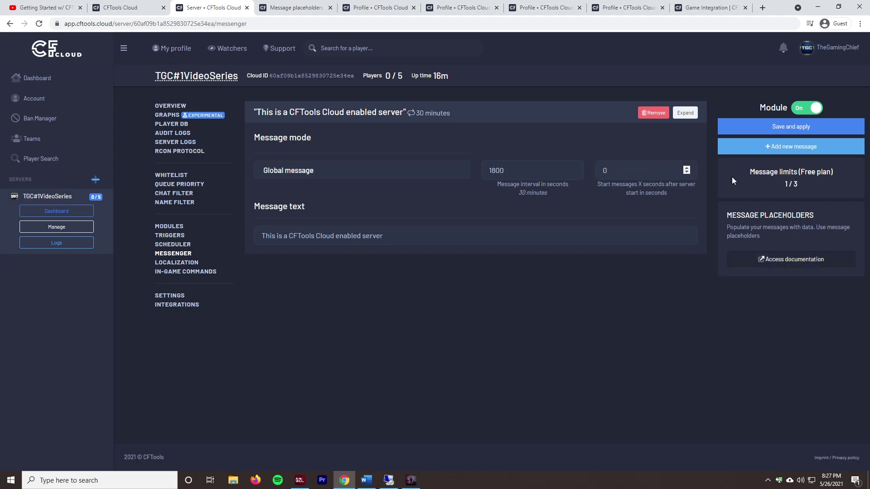
{"action": "left_click", "coordinate": [295, 5]}
{"action": "scroll", "coordinate": [493, 254], "scroll_direction": "up", "scroll_amount": 5}
{"action": "left_click", "coordinate": [206, 6]}
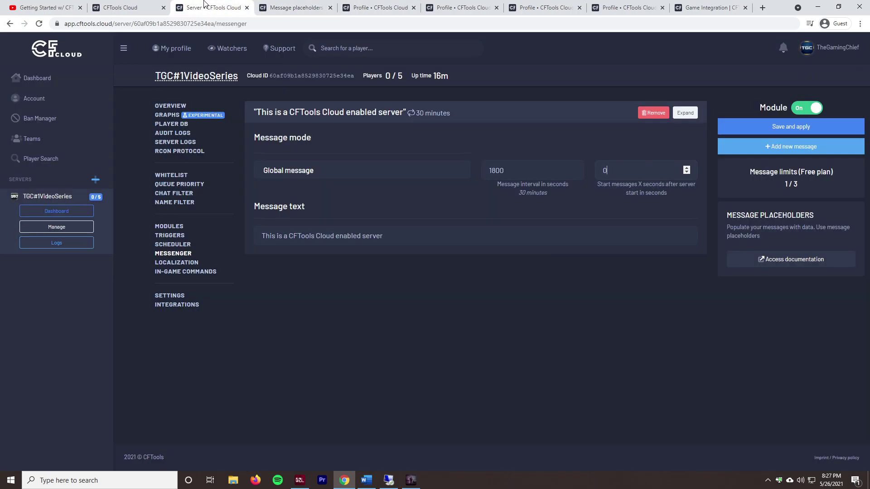
{"action": "left_click", "coordinate": [183, 263]}
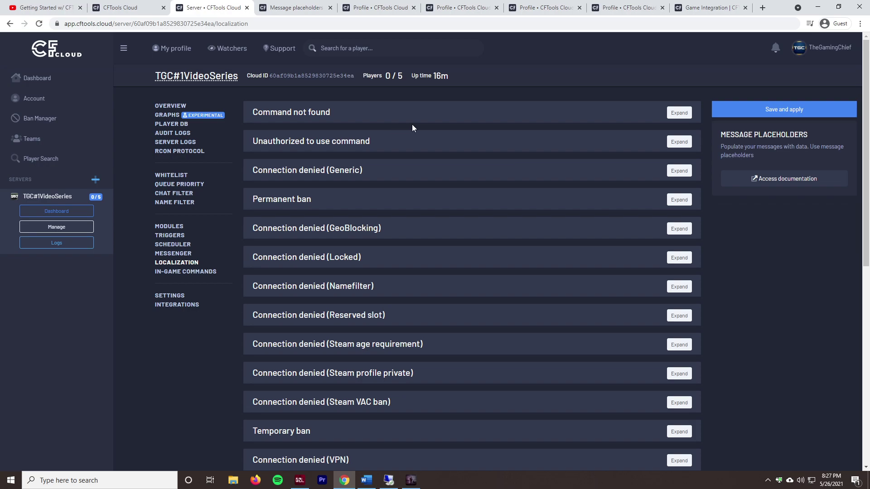
Step: Expand the Unauthorized command, Connection denied, Permanent ban, GeoBlocking and Warning messages
{"action": "left_click", "coordinate": [407, 144]}
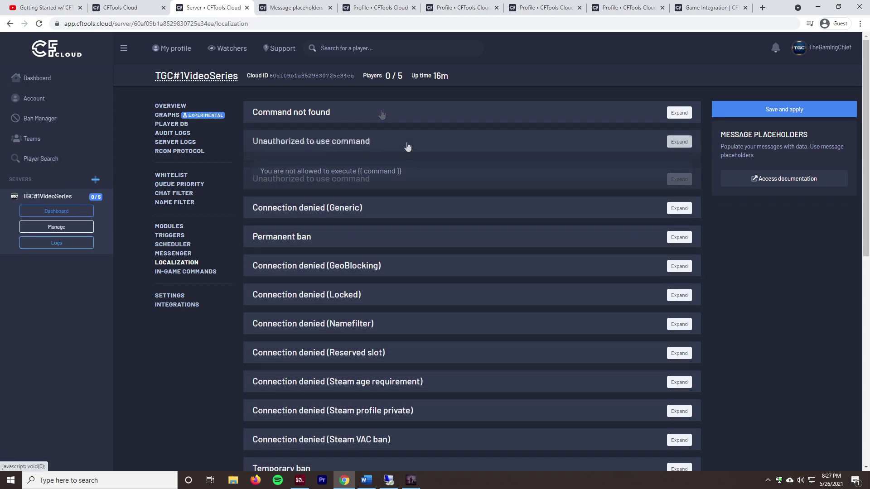
{"action": "left_click", "coordinate": [377, 209]}
{"action": "left_click", "coordinate": [368, 235]}
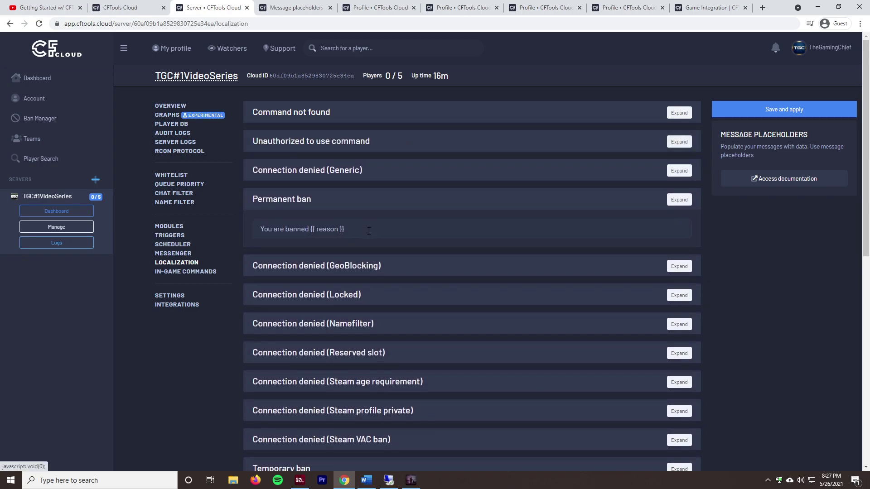
{"action": "left_click_drag", "start_coordinate": [325, 231], "coordinate": [306, 247]}
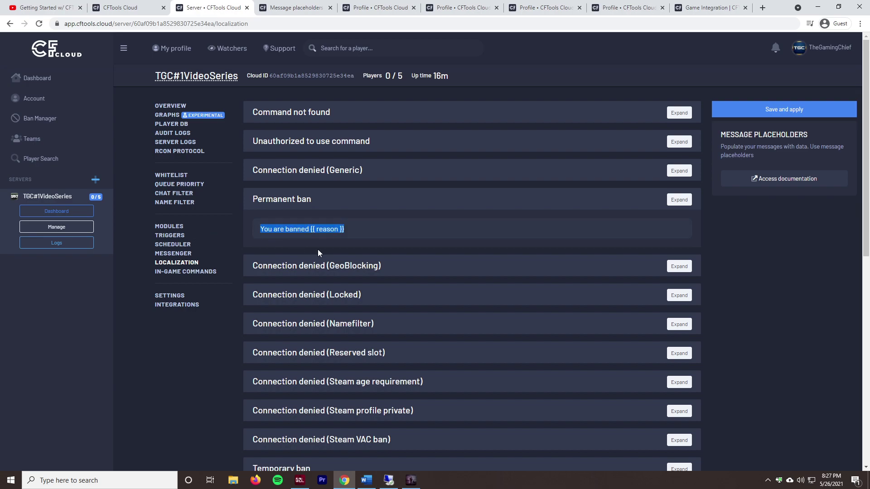
{"action": "left_click", "coordinate": [335, 244]}
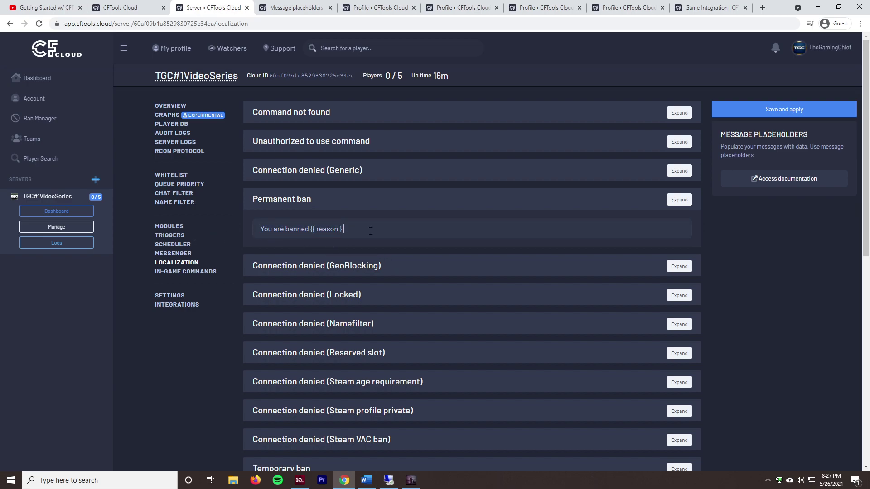
{"action": "left_click", "coordinate": [438, 268]}
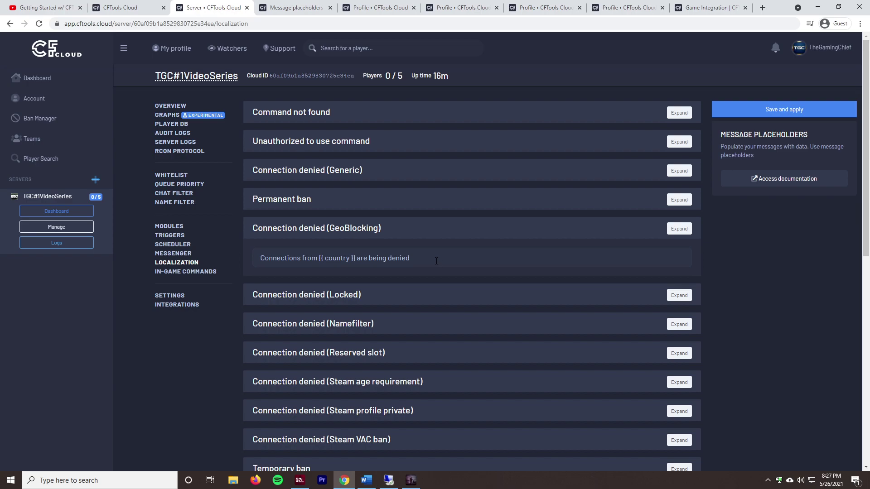
{"action": "scroll", "coordinate": [436, 261], "scroll_direction": "down", "scroll_amount": 9}
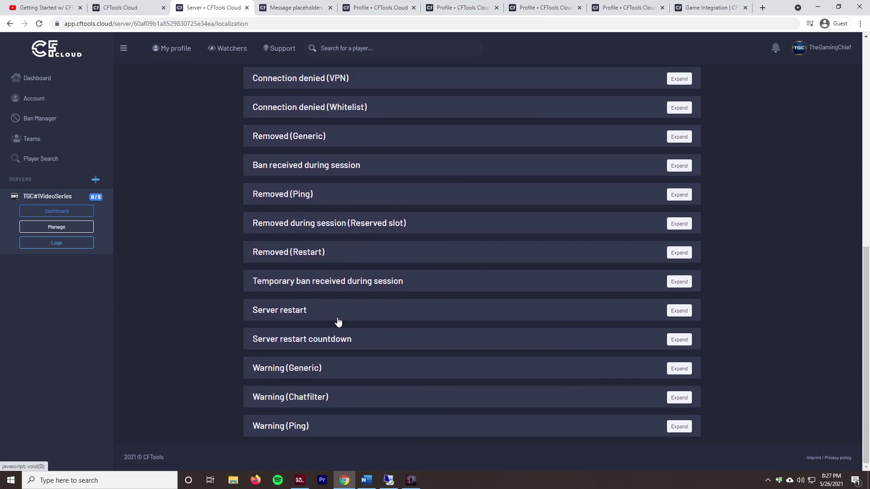
{"action": "left_click", "coordinate": [342, 377]}
{"action": "left_click", "coordinate": [354, 313]}
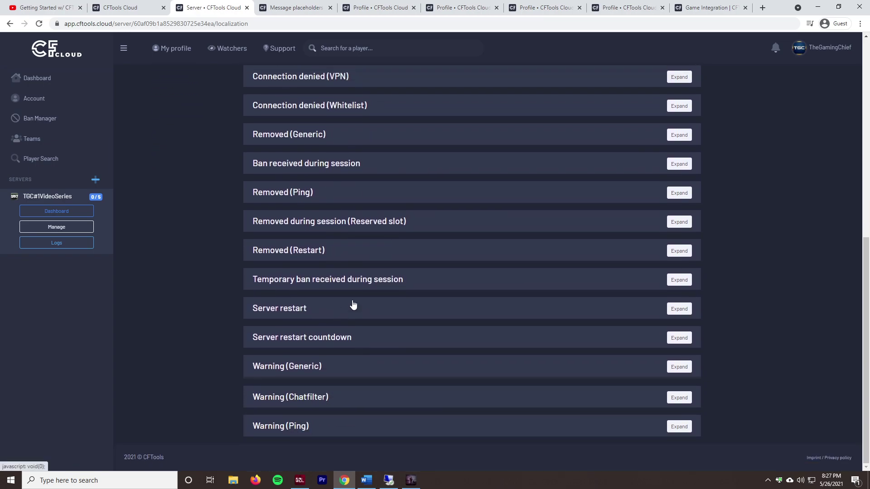
{"action": "scroll", "coordinate": [350, 296], "scroll_direction": "up", "scroll_amount": 5}
{"action": "scroll", "coordinate": [348, 291], "scroll_direction": "up", "scroll_amount": 3}
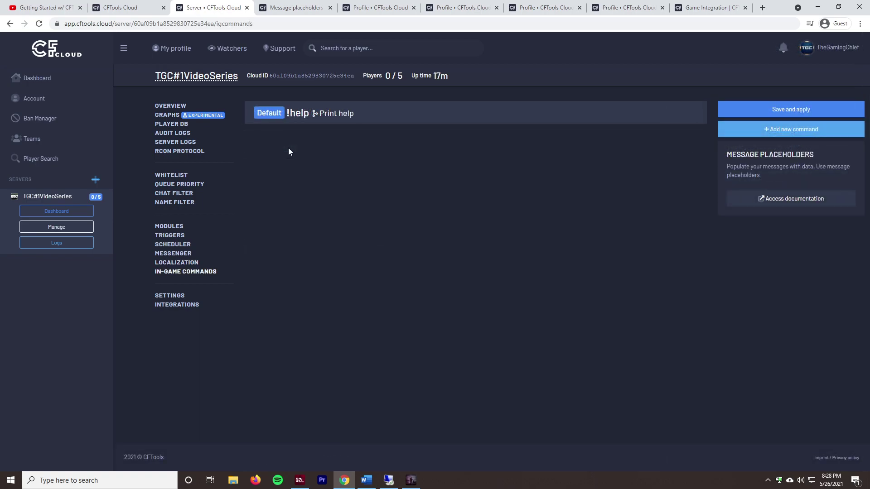
Step: Look over the !help command, then add a new command named 'test'
{"action": "left_click", "coordinate": [304, 119]}
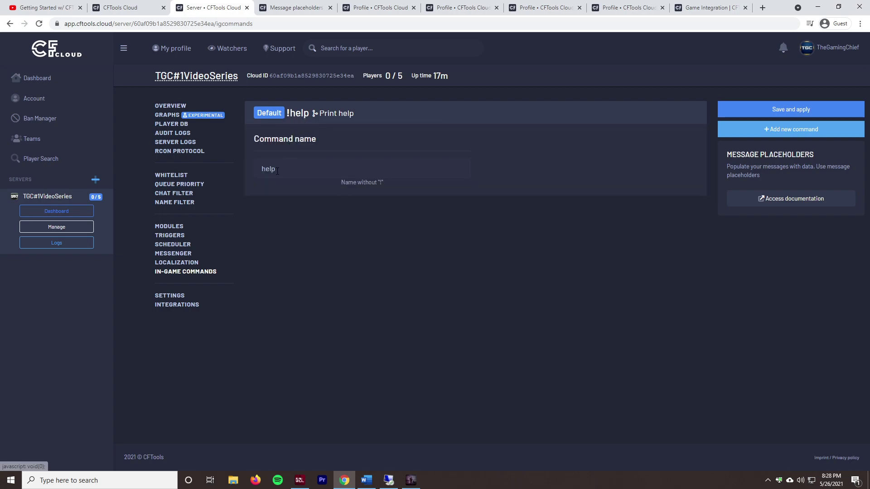
{"action": "left_click", "coordinate": [347, 118]}
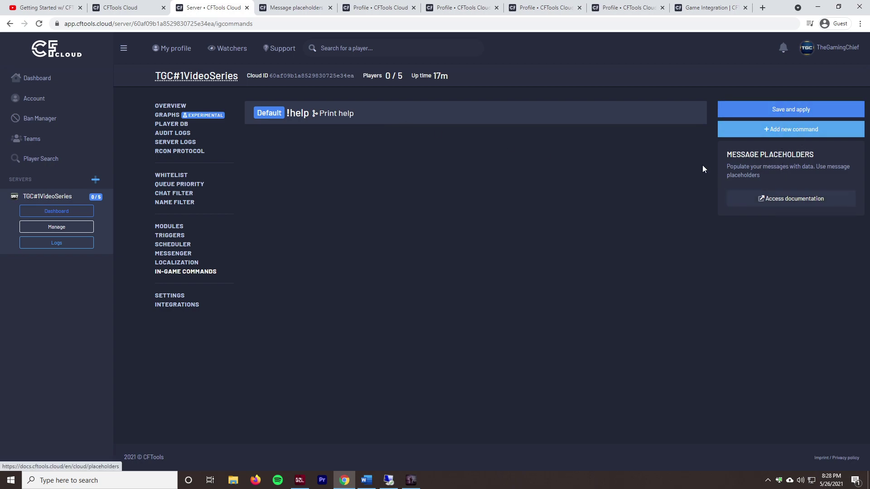
{"action": "triple_click", "coordinate": [766, 177]}
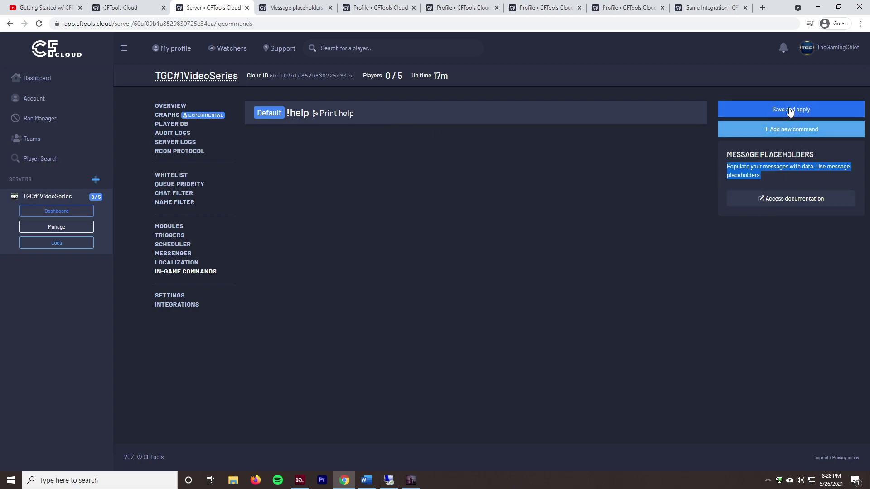
{"action": "left_click", "coordinate": [790, 129]}
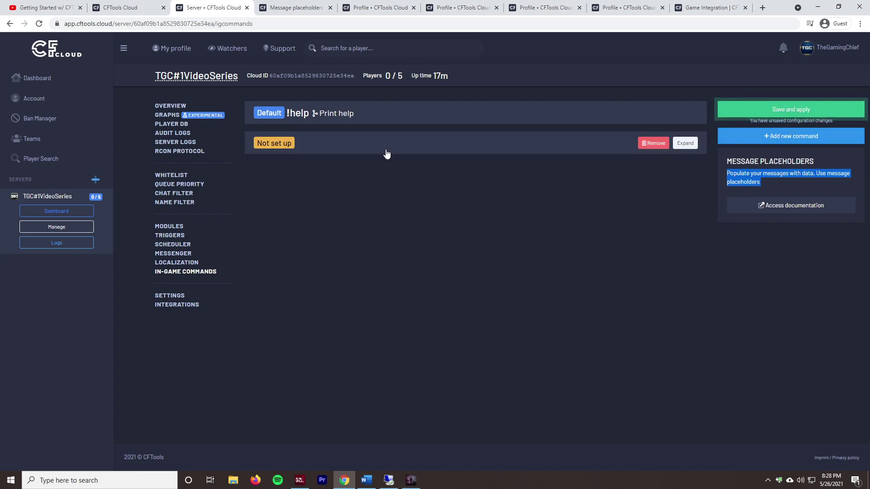
{"action": "left_click", "coordinate": [405, 196]}
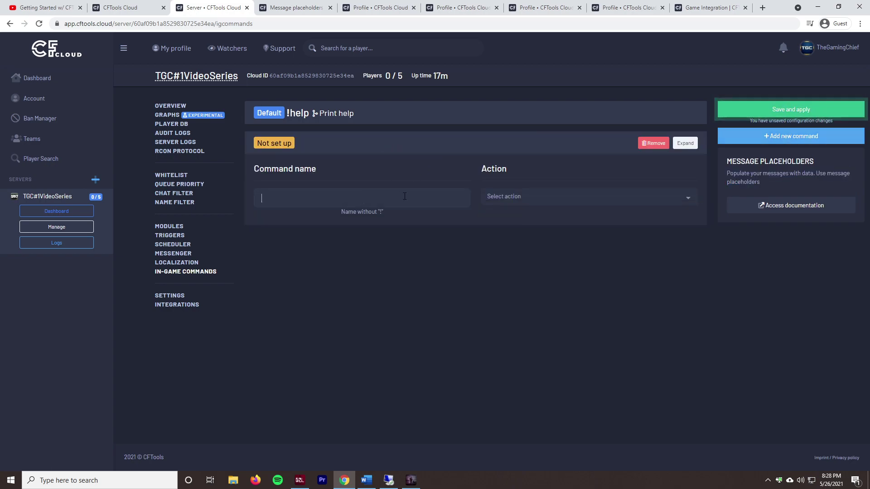
{"action": "type", "text": "!test"}
{"action": "key", "text": "ctrl+a"}
{"action": "type", "text": "test"}
Step: Give the test command the Print help action, then remove it and save the changes
{"action": "left_click", "coordinate": [516, 197]}
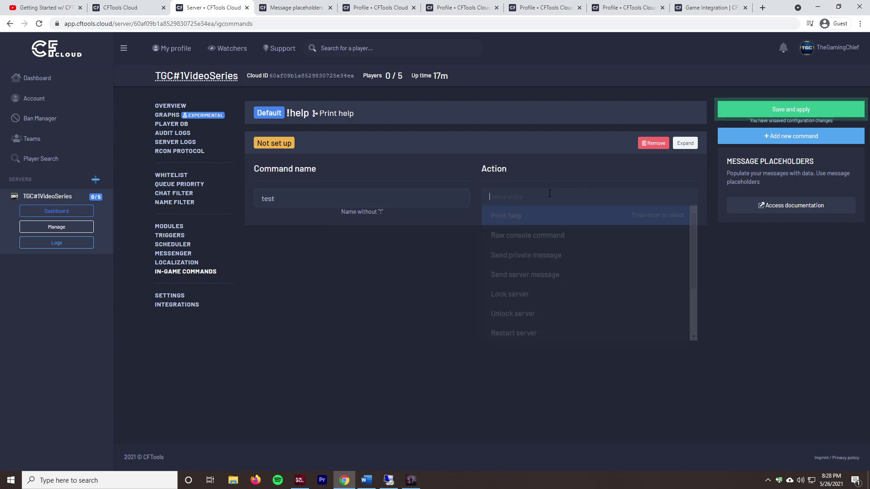
{"action": "scroll", "coordinate": [563, 290], "scroll_direction": "down", "scroll_amount": 5}
{"action": "scroll", "coordinate": [585, 280], "scroll_direction": "up", "scroll_amount": 1}
{"action": "left_click", "coordinate": [481, 246]}
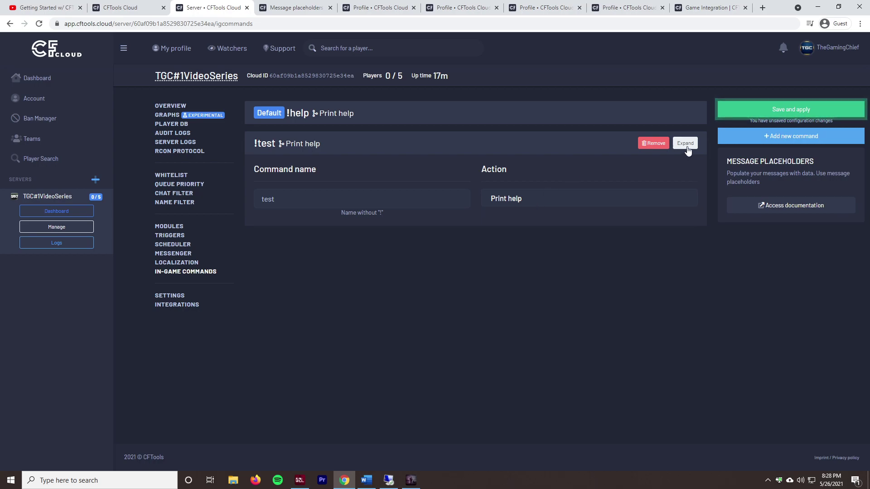
{"action": "left_click", "coordinate": [641, 142]}
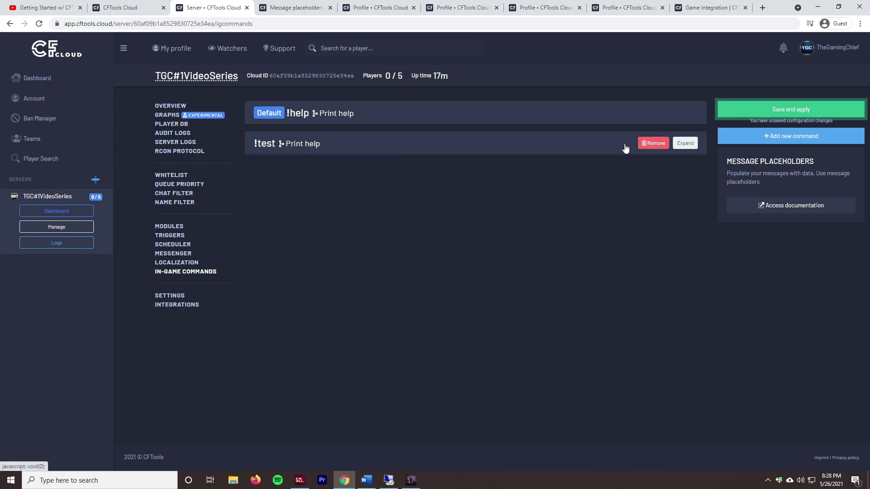
{"action": "left_click", "coordinate": [782, 109]}
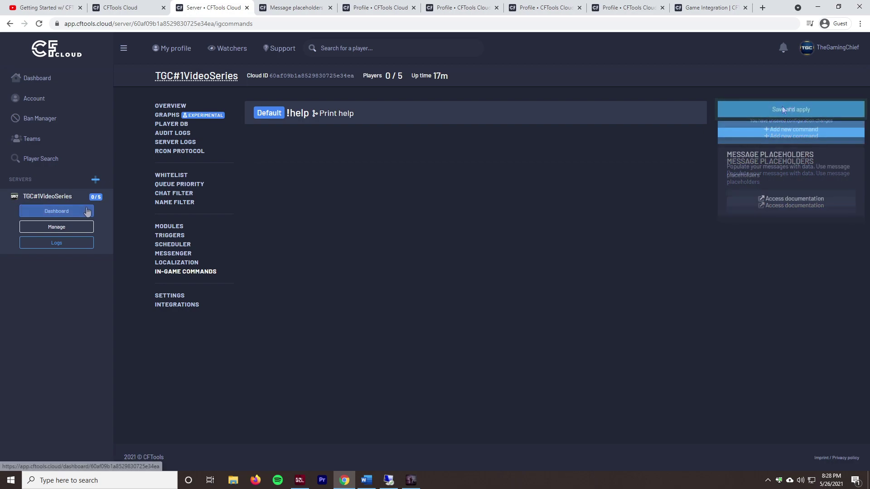
Step: Open the server's live Dashboard showing 1 / 5 players online and 19m uptime
{"action": "left_click", "coordinate": [167, 105]}
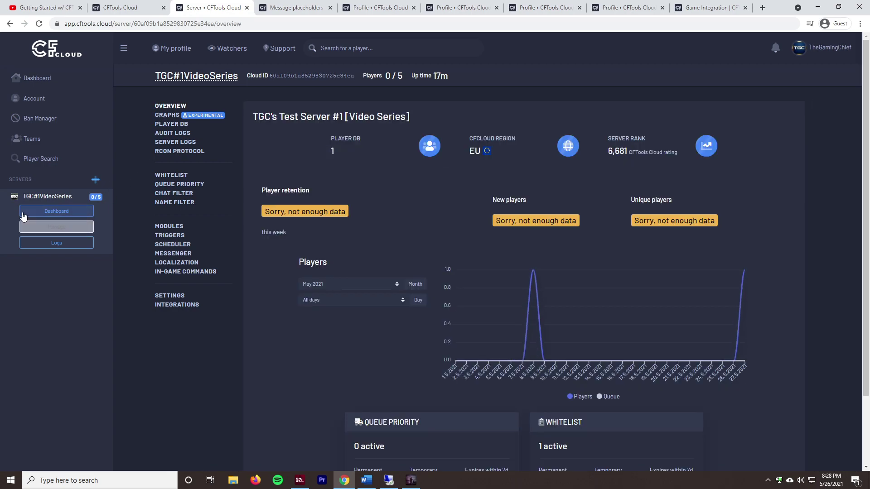
{"action": "left_click", "coordinate": [31, 211]}
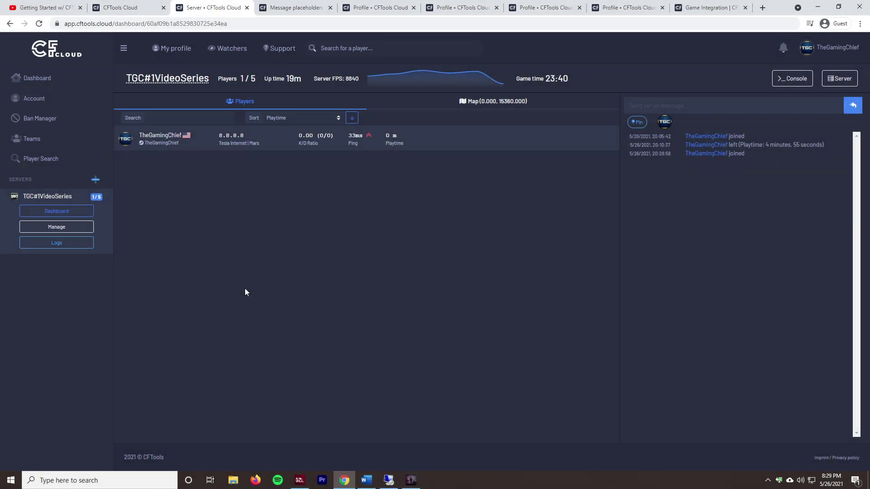
{"action": "mouse_move", "coordinate": [410, 78]}
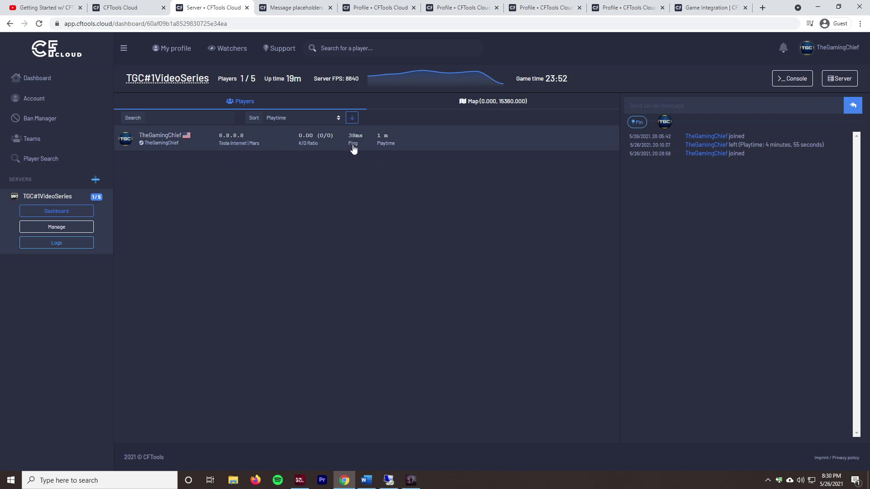
Step: Review the connected player's details and profile, opening and cancelling the Kick player prompt
{"action": "left_click", "coordinate": [379, 148]}
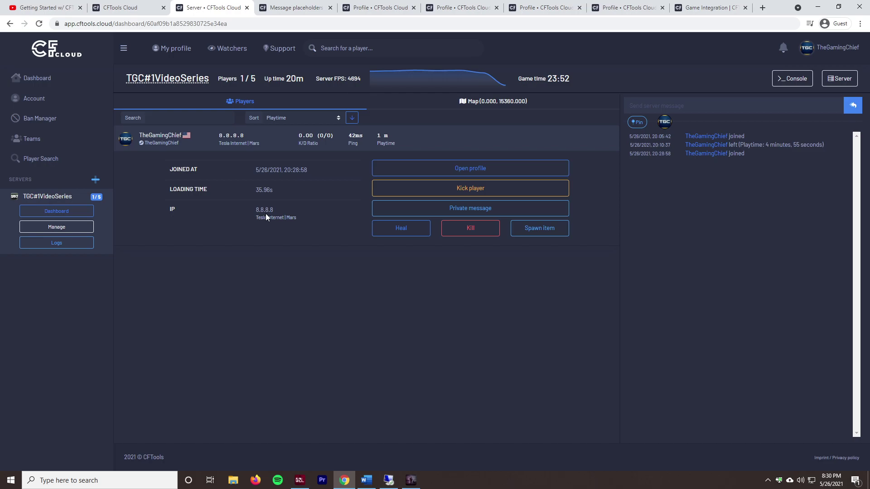
{"action": "left_click", "coordinate": [460, 174]}
{"action": "left_click", "coordinate": [190, 8]}
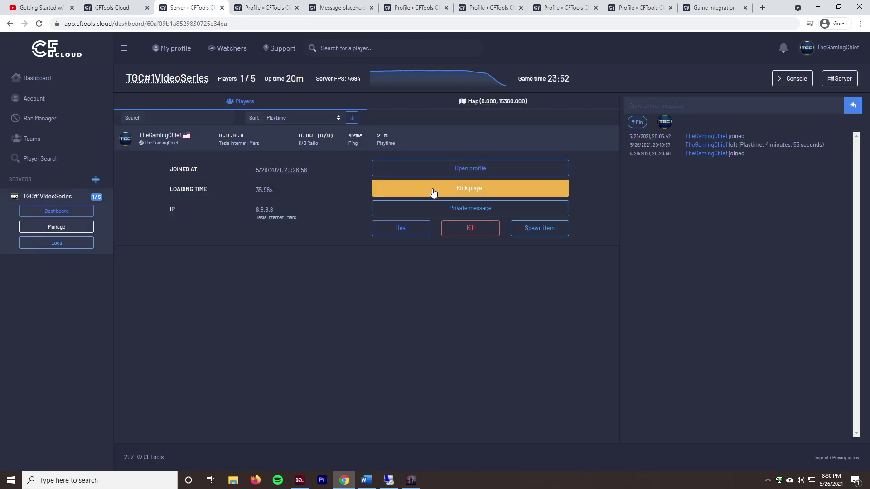
{"action": "left_click", "coordinate": [433, 191]}
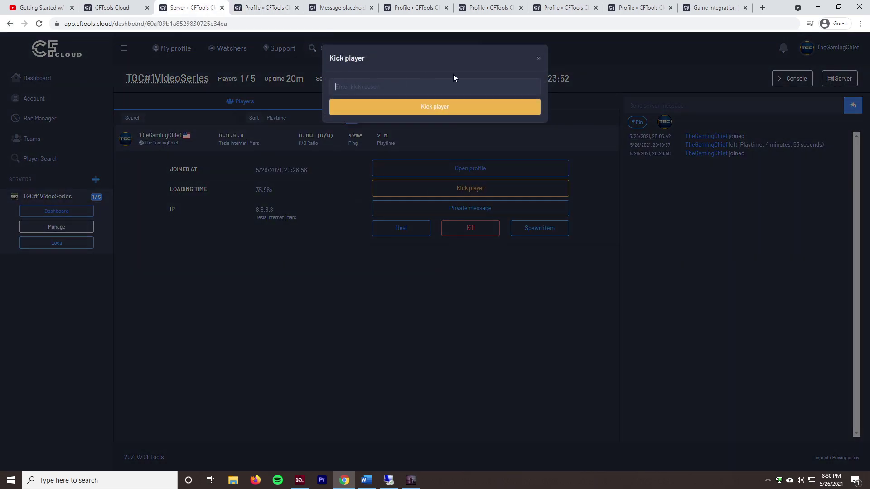
{"action": "left_click", "coordinate": [538, 58]}
Step: Send the connected player a private message saying 'Test'
{"action": "left_click", "coordinate": [430, 208]}
{"action": "type", "text": "Test"}
{"action": "left_click", "coordinate": [397, 109]}
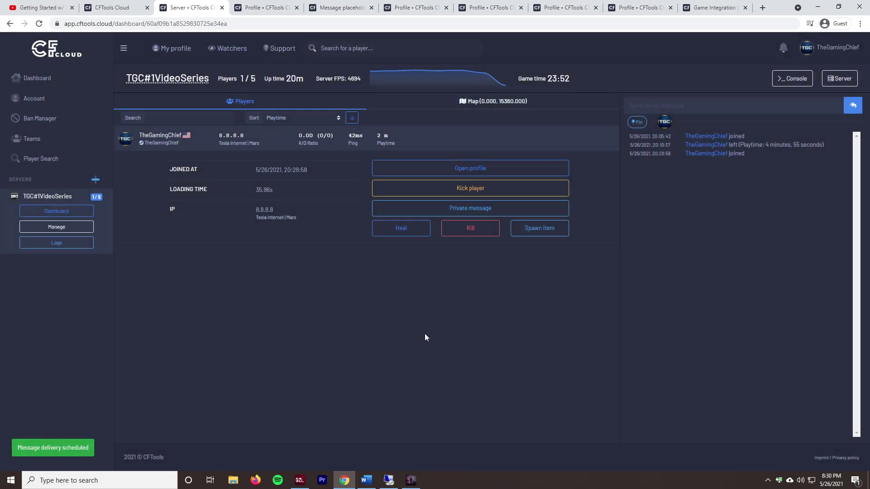
{"action": "left_click", "coordinate": [411, 480]}
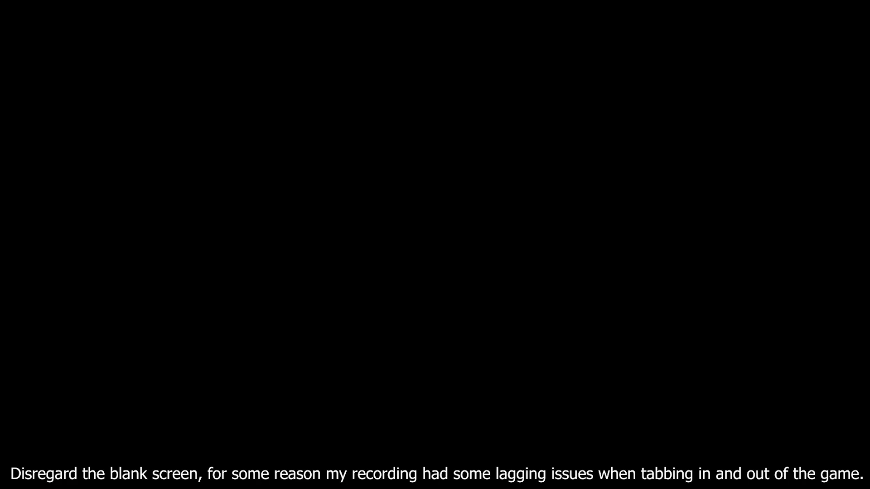
Step: Heal the connected player from the server dashboard
{"action": "key", "text": "alt+Tab"}
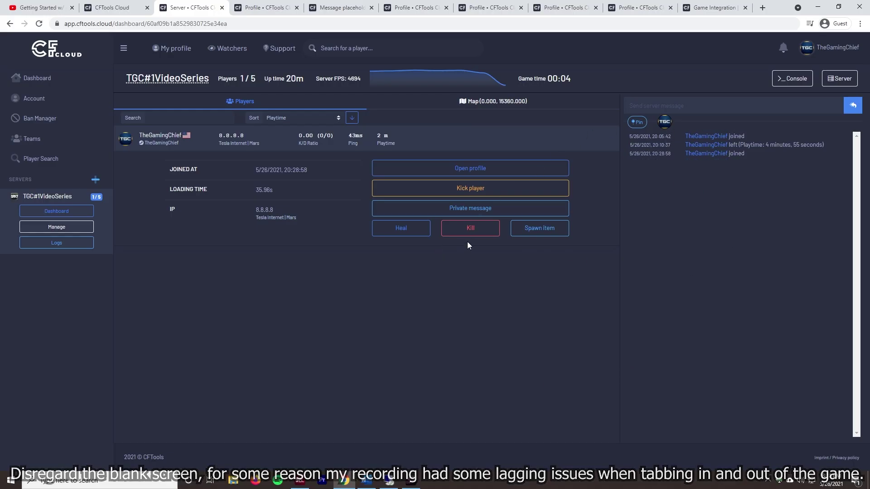
{"action": "left_click", "coordinate": [396, 229]}
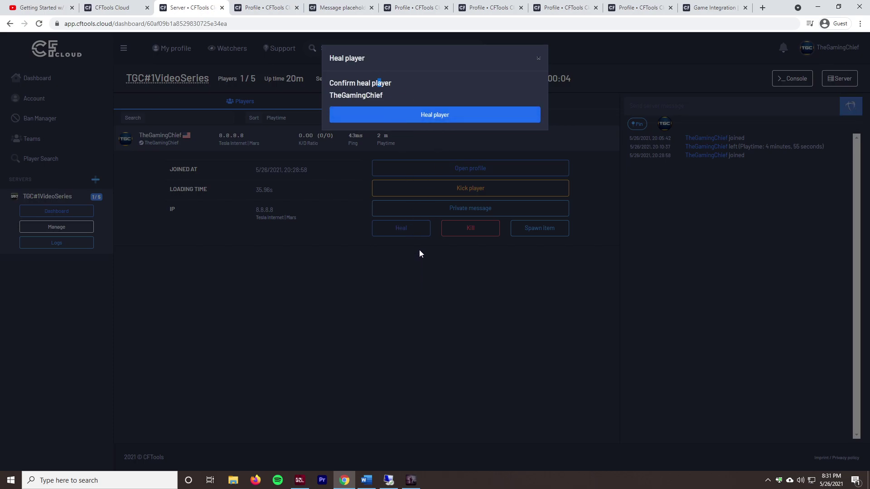
{"action": "left_click", "coordinate": [457, 118]}
{"action": "left_click", "coordinate": [411, 480]}
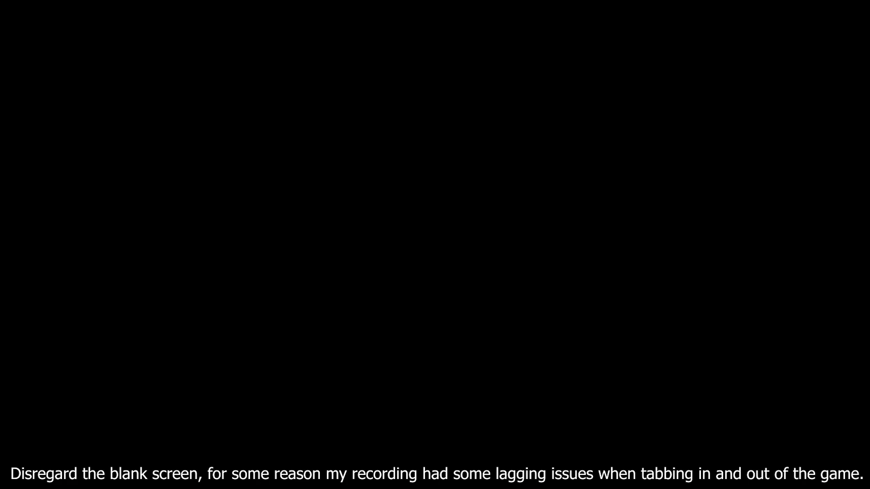
Step: Spawn one M4A1 for the connected player
{"action": "key", "text": "alt+Tab"}
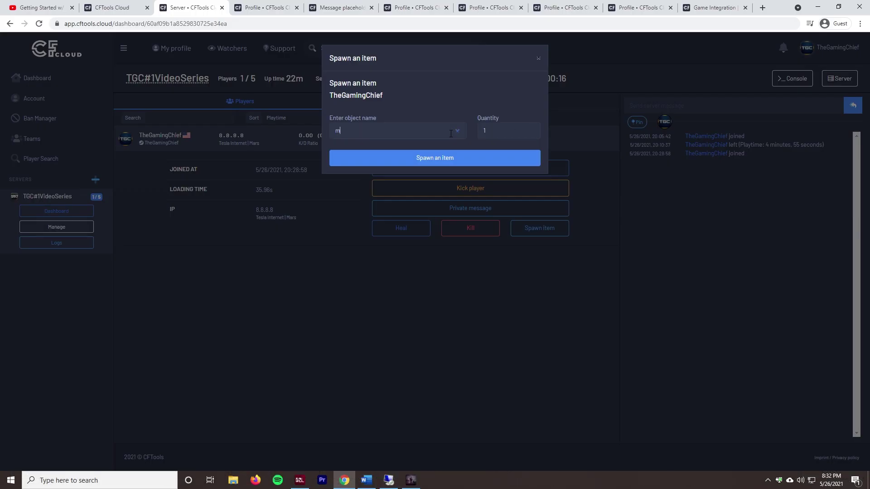
{"action": "type", "text": "4a1"}
{"action": "left_click", "coordinate": [408, 150]}
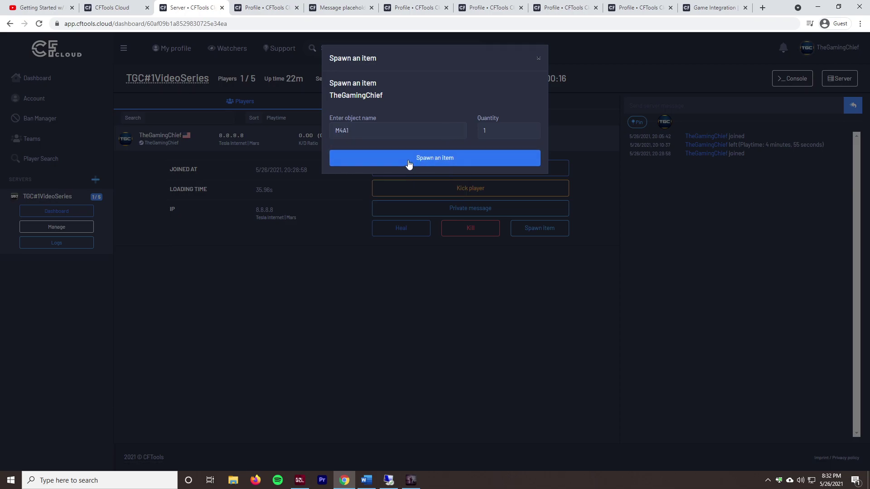
{"action": "left_click", "coordinate": [408, 158]}
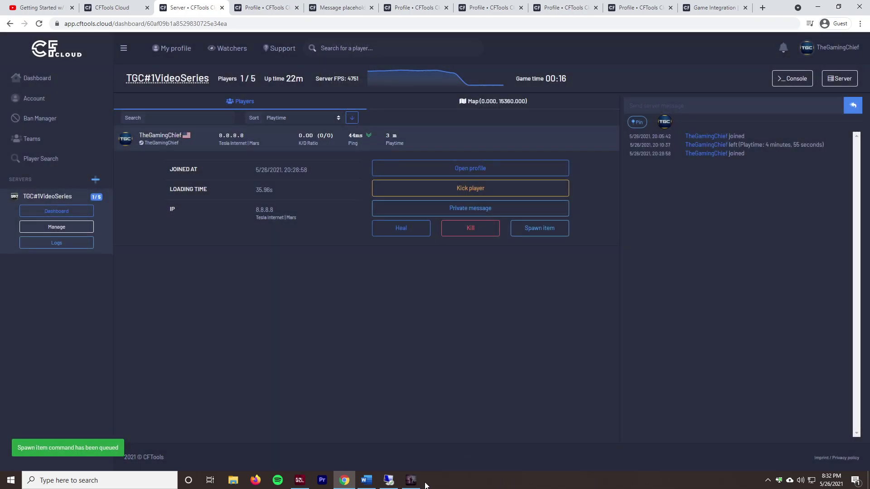
{"action": "left_click", "coordinate": [411, 480]}
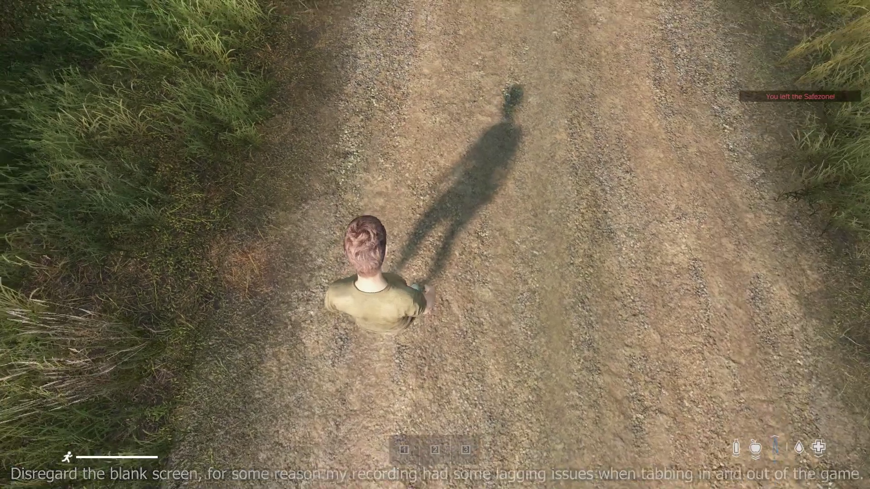
Step: Check the character's inventory in DayZ, opening and closing it twice
{"action": "key", "text": "Tab"}
{"action": "key", "text": "Tab"}
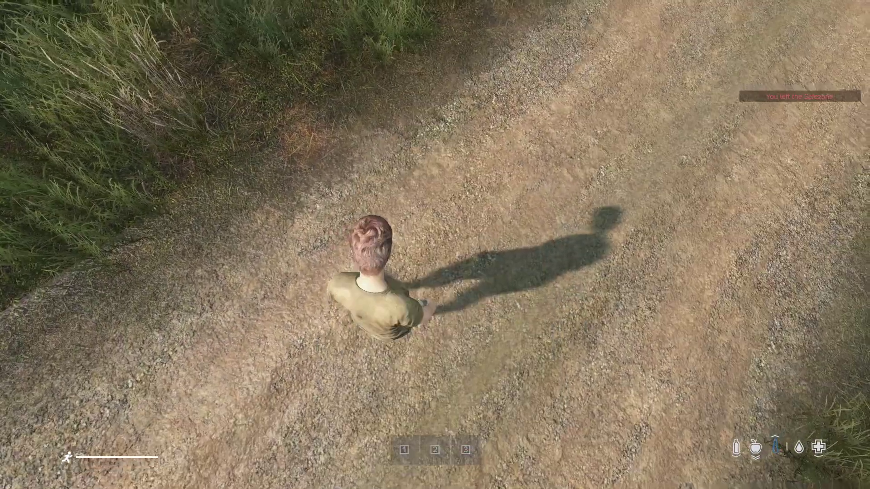
{"action": "key", "text": "w"}
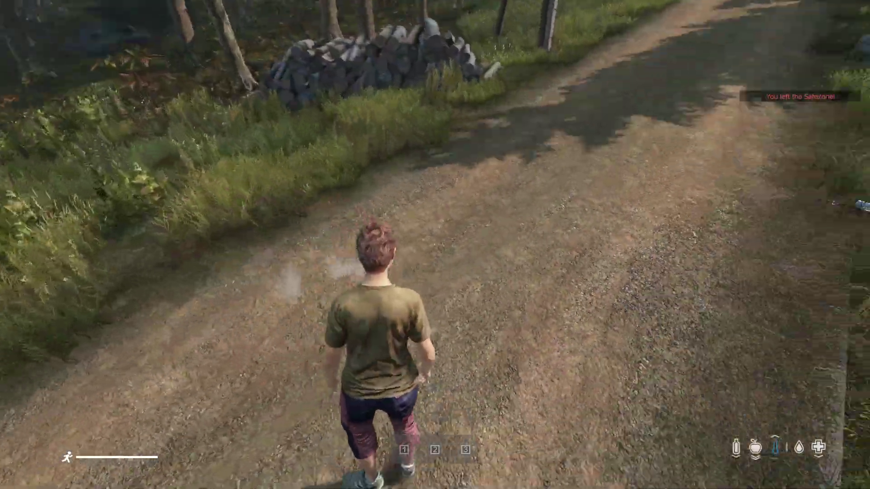
{"action": "key", "text": "Tab"}
{"action": "key", "text": "Tab"}
{"action": "key", "text": "w"}
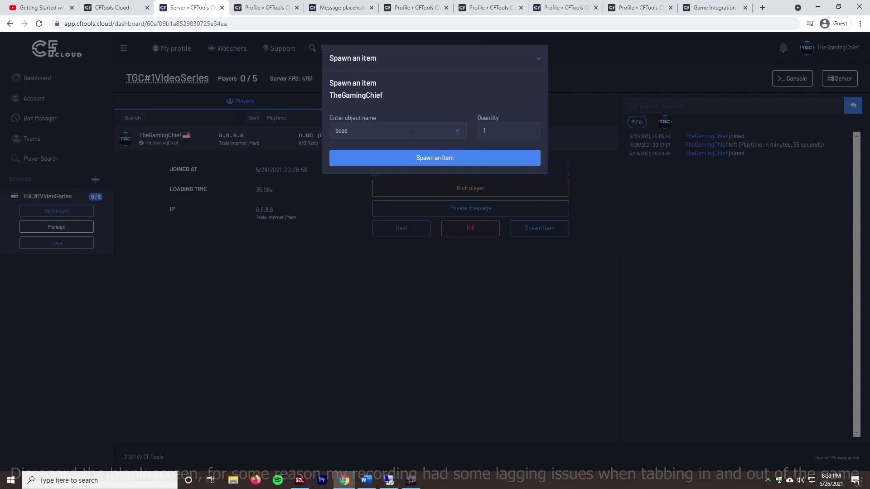
Step: Spawn a BakedBeansCan for the player, then confirm the Kill command on them
{"action": "type", "text": "ns"}
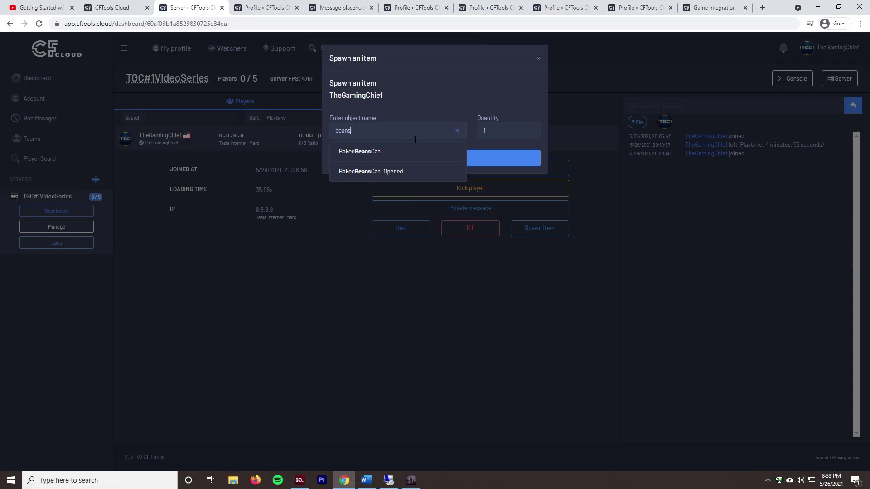
{"action": "left_click", "coordinate": [390, 151]}
{"action": "key", "text": "Return"}
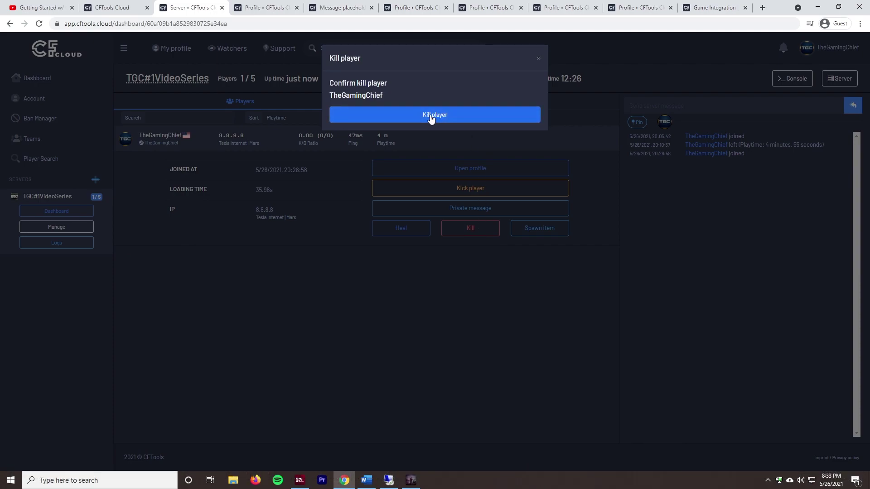
{"action": "left_click", "coordinate": [431, 116]}
{"action": "left_click", "coordinate": [411, 480]}
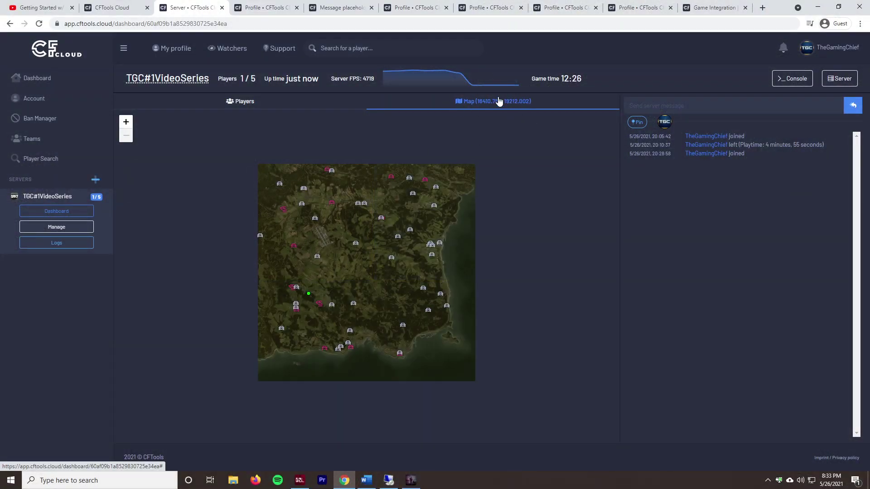
Step: Zoom and pan the live map onto the player's marker, then send server message 'Test123'
{"action": "mouse_move", "coordinate": [290, 291]}
{"action": "scroll", "coordinate": [416, 284], "scroll_direction": "up", "scroll_amount": 2}
{"action": "left_click_drag", "start_coordinate": [272, 385], "coordinate": [338, 295]}
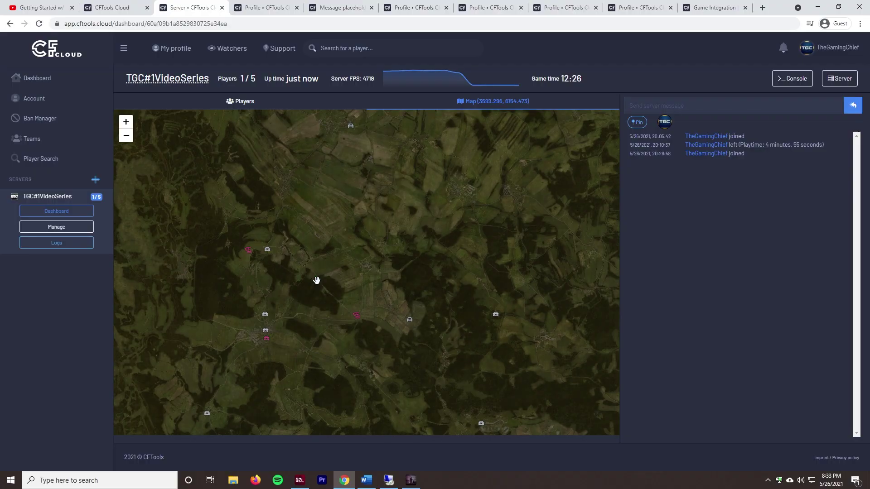
{"action": "mouse_move", "coordinate": [317, 280]}
{"action": "type", "text": "Test123"}
{"action": "key", "text": "Return"}
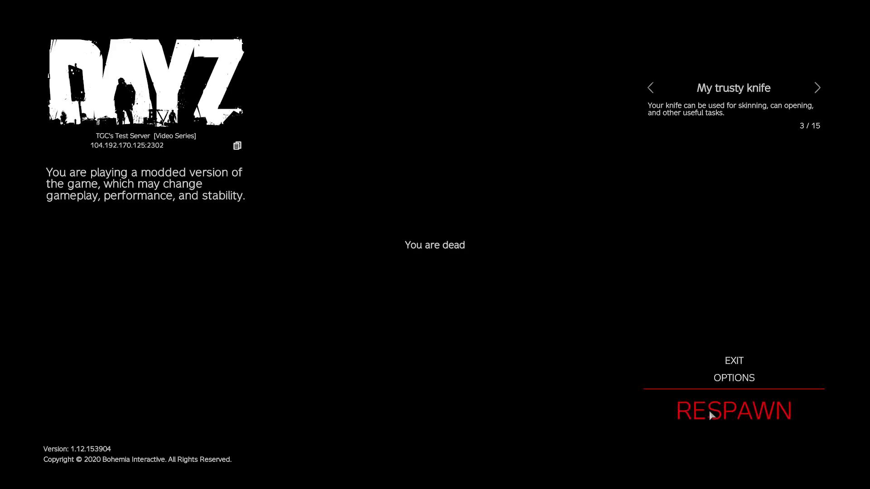
Step: Respawn the dead character using the Custom spawn option
{"action": "left_click", "coordinate": [734, 412]}
{"action": "left_click", "coordinate": [457, 244]}
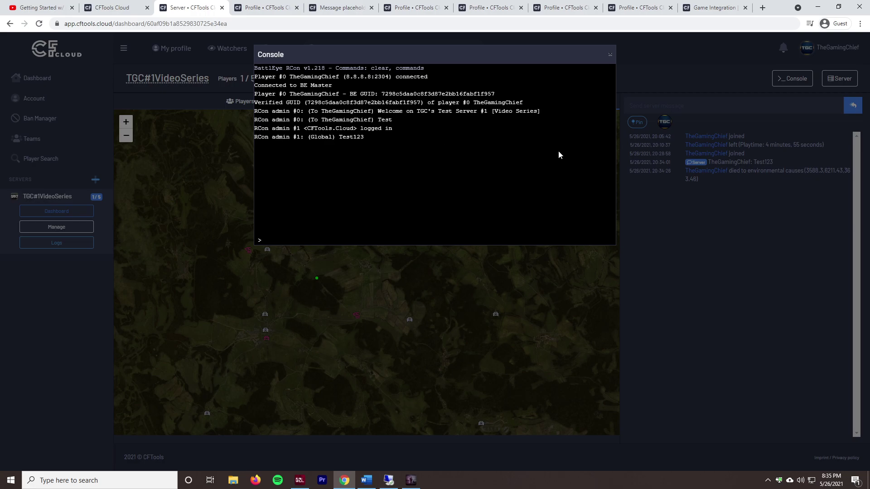
Step: Close the console and inspect the Server controls, cancelling the Schedule shutdown prompt
{"action": "left_click", "coordinate": [610, 55]}
{"action": "left_click", "coordinate": [843, 79]}
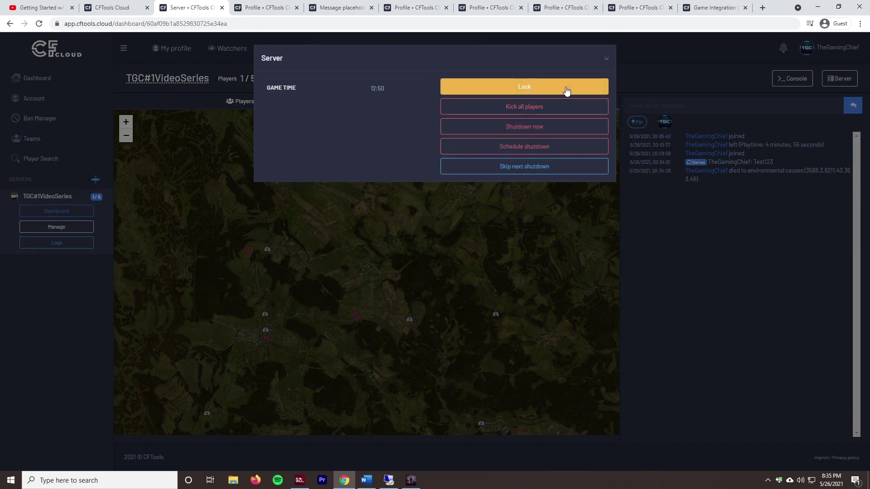
{"action": "left_click", "coordinate": [557, 149]}
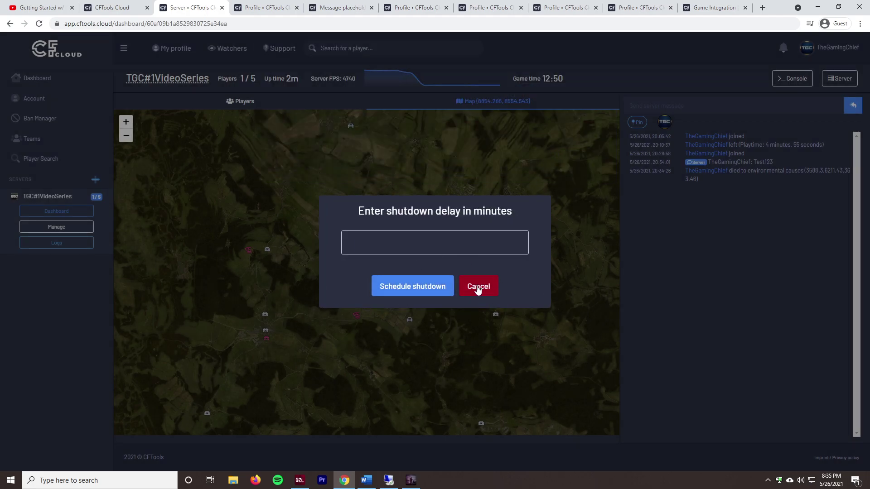
{"action": "left_click", "coordinate": [477, 290]}
{"action": "left_click", "coordinate": [842, 79]}
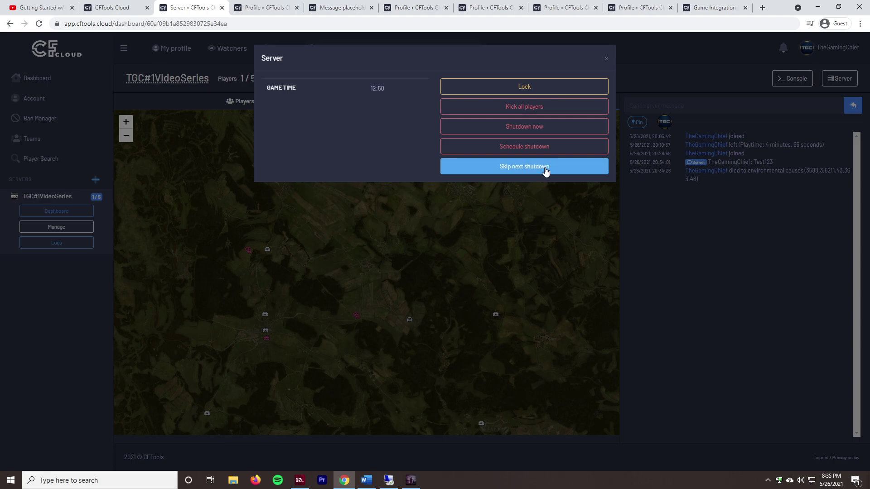
{"action": "left_click", "coordinate": [612, 56]}
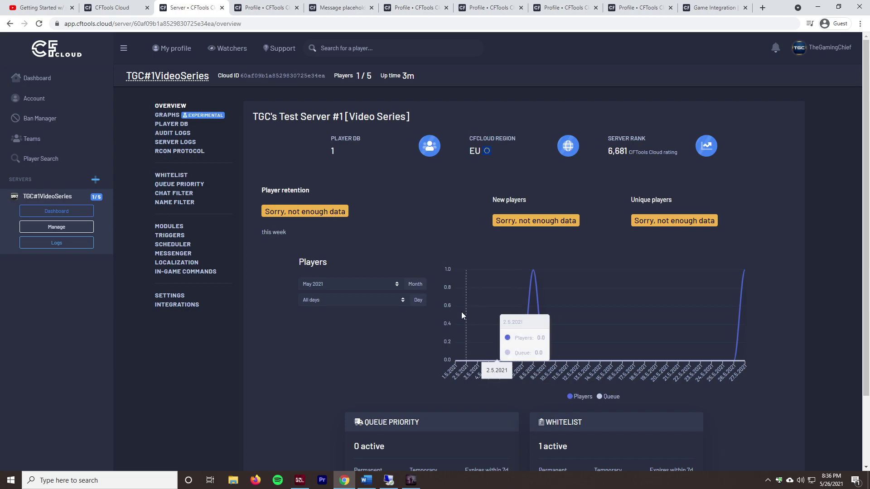
Step: Browse the Graphs, Player DB and Audit Logs pages, then open Server Logs
{"action": "scroll", "coordinate": [462, 315], "scroll_direction": "down", "scroll_amount": 3}
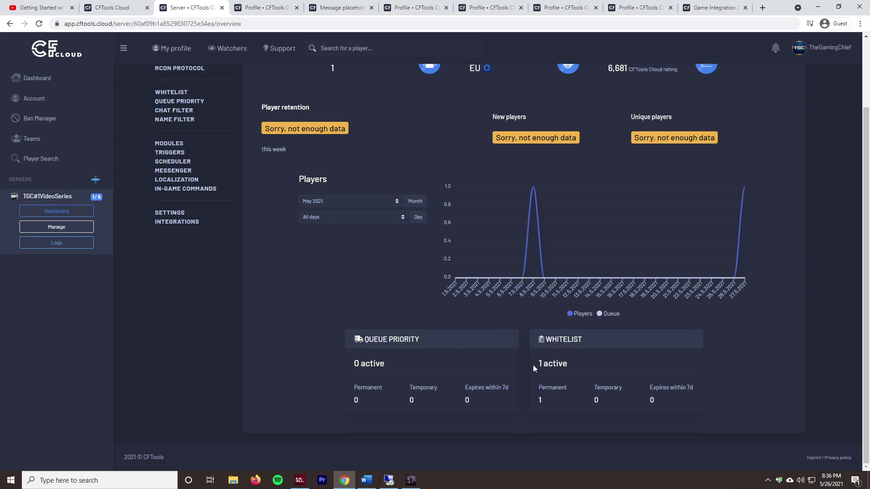
{"action": "scroll", "coordinate": [486, 389], "scroll_direction": "up", "scroll_amount": 3}
{"action": "left_click", "coordinate": [167, 115]}
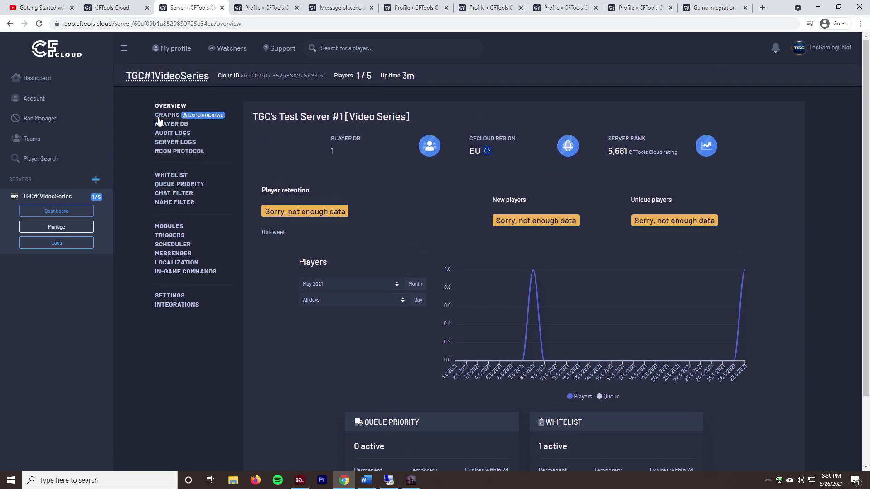
{"action": "left_click", "coordinate": [164, 125]}
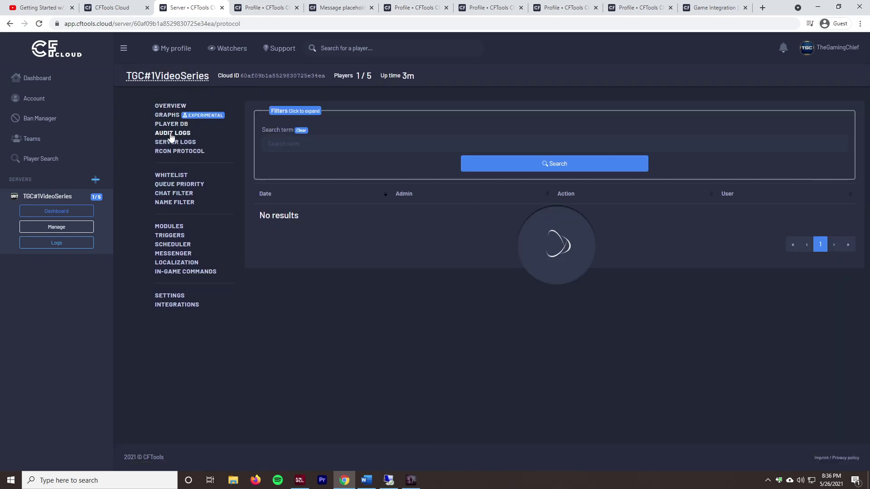
{"action": "left_click", "coordinate": [171, 134]}
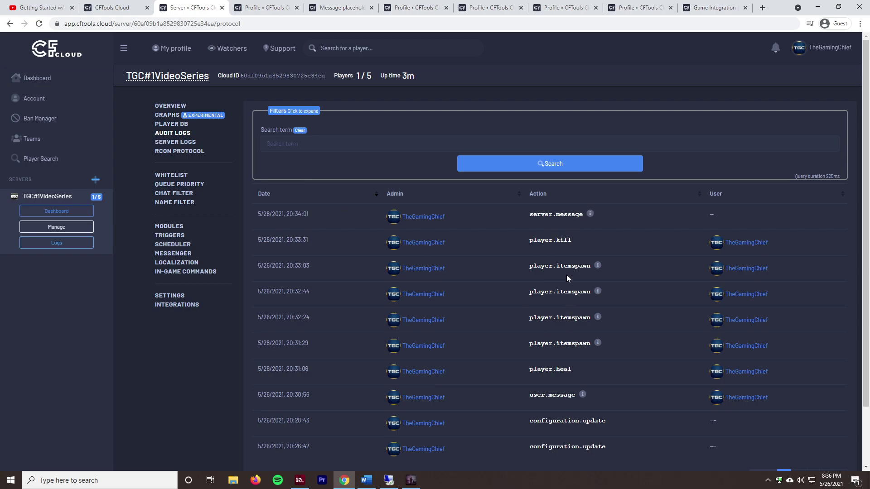
{"action": "scroll", "coordinate": [442, 208], "scroll_direction": "down", "scroll_amount": 2}
{"action": "scroll", "coordinate": [423, 181], "scroll_direction": "up", "scroll_amount": 2}
{"action": "scroll", "coordinate": [415, 300], "scroll_direction": "down", "scroll_amount": 2}
{"action": "scroll", "coordinate": [318, 240], "scroll_direction": "up", "scroll_amount": 2}
{"action": "left_click", "coordinate": [173, 142]}
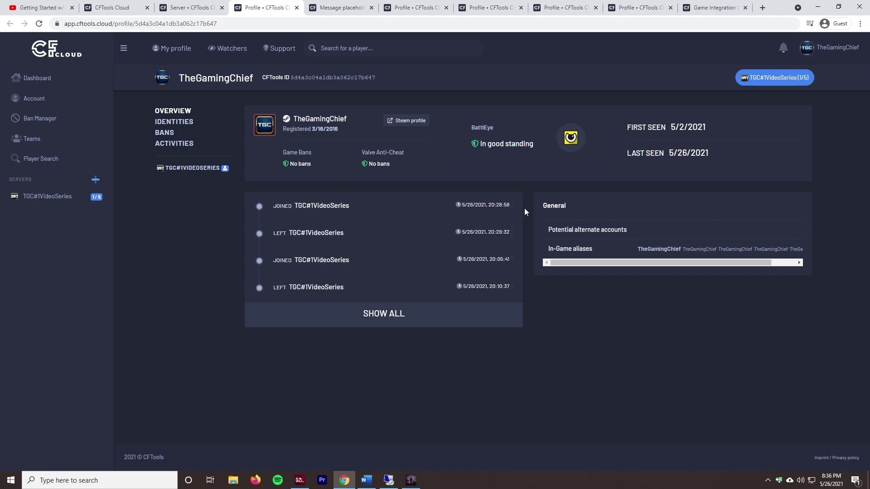
Step: Scroll through the player's profile overview and its activity list
{"action": "scroll", "coordinate": [385, 243], "scroll_direction": "down", "scroll_amount": 2}
{"action": "scroll", "coordinate": [377, 257], "scroll_direction": "up", "scroll_amount": 2}
{"action": "scroll", "coordinate": [368, 270], "scroll_direction": "down", "scroll_amount": 2}
{"action": "scroll", "coordinate": [368, 270], "scroll_direction": "up", "scroll_amount": 2}
{"action": "left_click_drag", "start_coordinate": [339, 266], "coordinate": [325, 219]}
{"action": "left_click", "coordinate": [399, 243]}
{"action": "left_click_drag", "start_coordinate": [658, 264], "coordinate": [764, 271]}
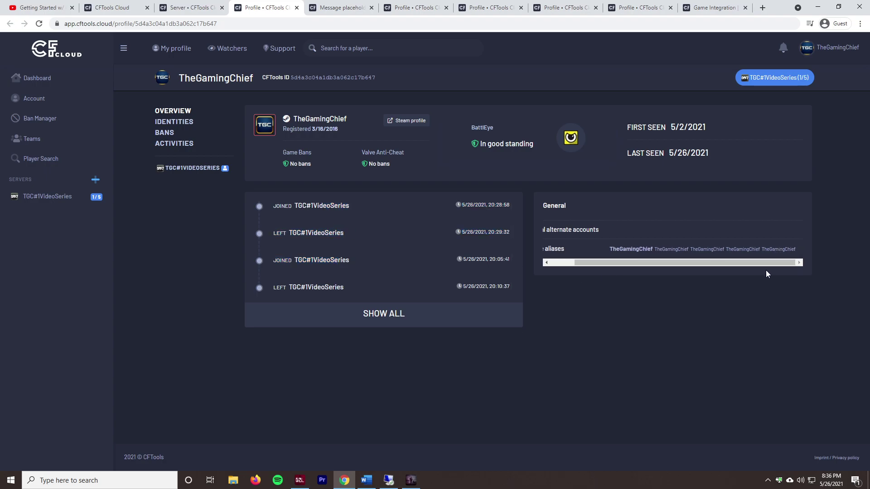
{"action": "left_click_drag", "start_coordinate": [736, 260], "coordinate": [602, 217]}
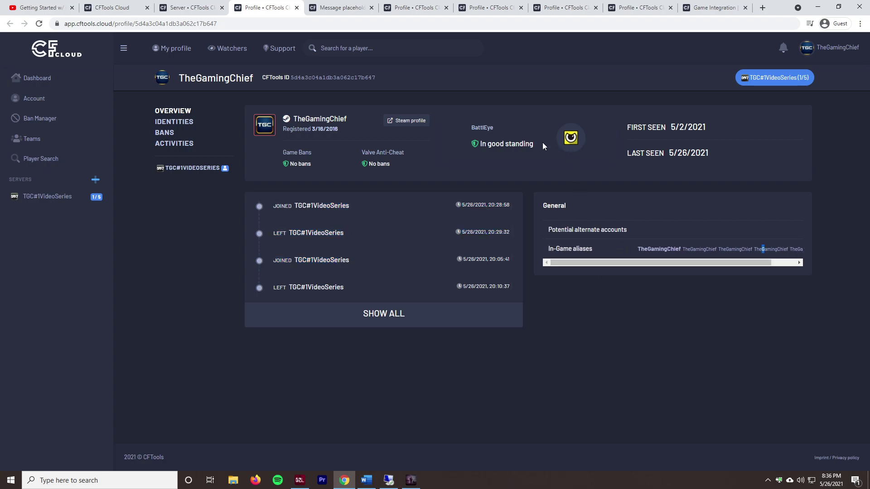
Step: Check the In good standing, No bans and first-seen fields, then open Identities
{"action": "triple_click", "coordinate": [498, 143]}
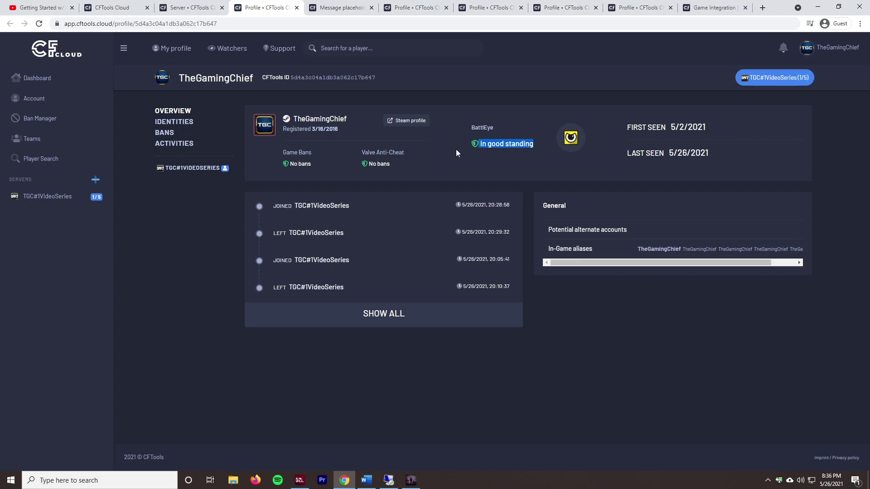
{"action": "left_click", "coordinate": [375, 160]}
{"action": "triple_click", "coordinate": [375, 160]}
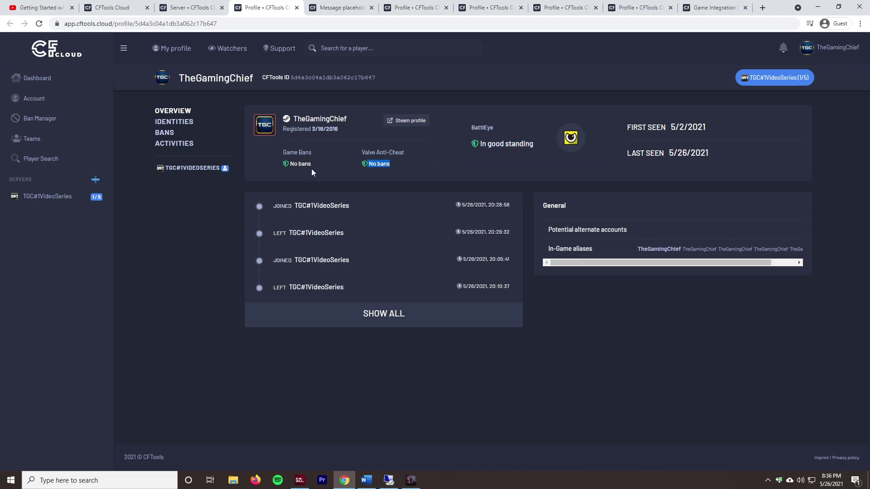
{"action": "left_click", "coordinate": [690, 171]}
{"action": "triple_click", "coordinate": [698, 126]}
{"action": "left_click", "coordinate": [461, 129]}
{"action": "left_click", "coordinate": [174, 121]}
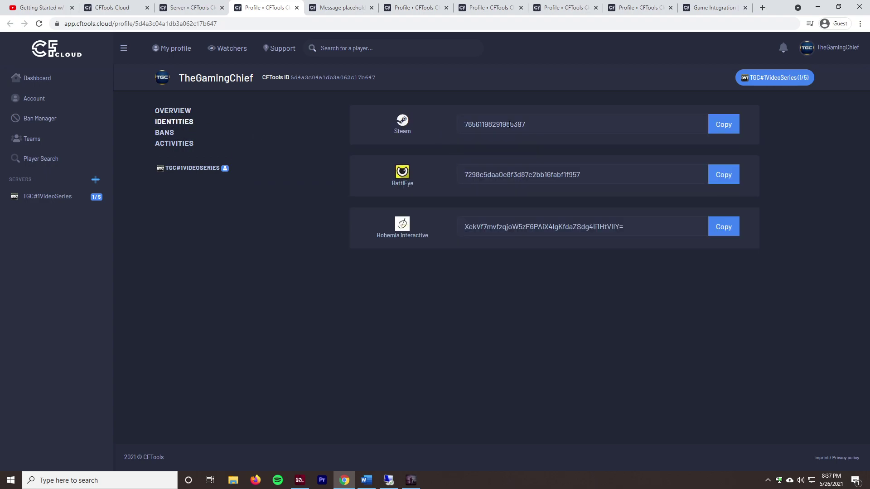
Step: Open the player's bans and start issuing a ban on the server's ban list
{"action": "left_click", "coordinate": [170, 135]}
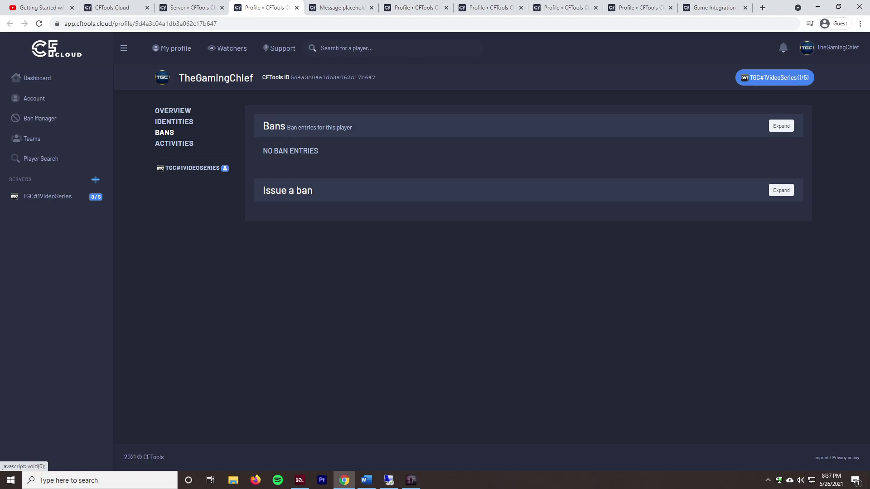
{"action": "left_click", "coordinate": [289, 198]}
{"action": "left_click", "coordinate": [289, 213]}
{"action": "left_click", "coordinate": [301, 239]}
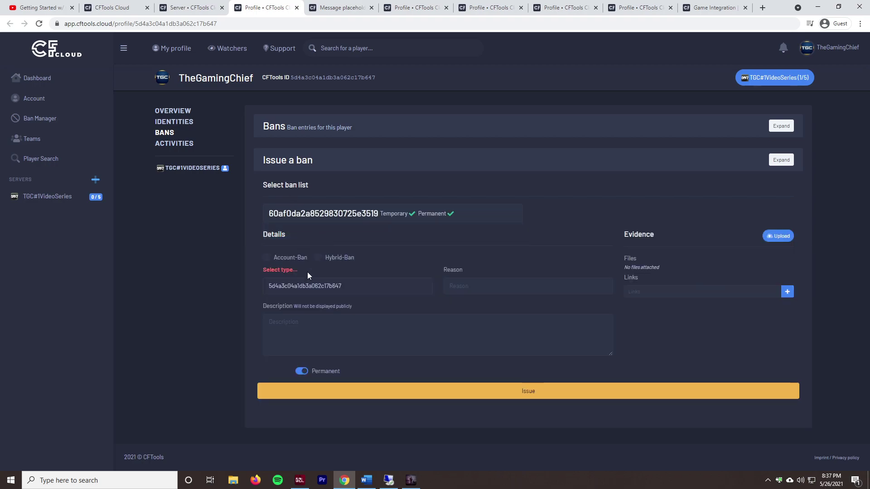
Step: Filter the player's activities to TGC#1VideoSeries and open their profile on that server
{"action": "left_click", "coordinate": [209, 168]}
{"action": "left_click", "coordinate": [173, 144]}
{"action": "left_click", "coordinate": [317, 131]}
{"action": "left_click", "coordinate": [305, 150]}
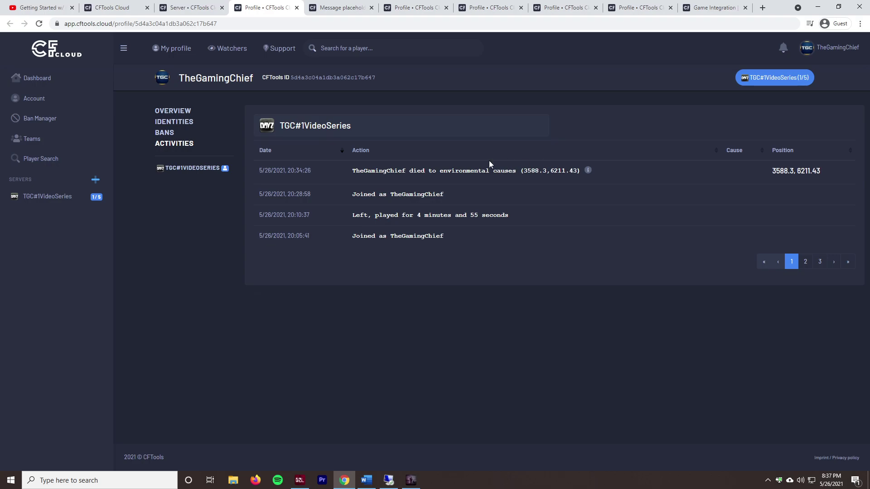
{"action": "left_click", "coordinate": [199, 175]}
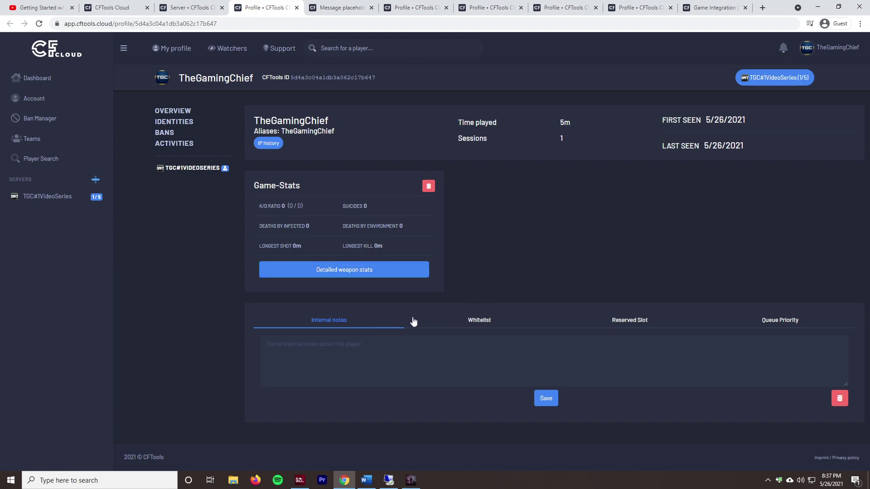
Step: Check the Whitelist, Reserved Slot and Queue Priority tabs, then select the LONGEST KILL stat
{"action": "left_click", "coordinate": [471, 319]}
{"action": "left_click", "coordinate": [589, 320]}
{"action": "left_click", "coordinate": [765, 320]}
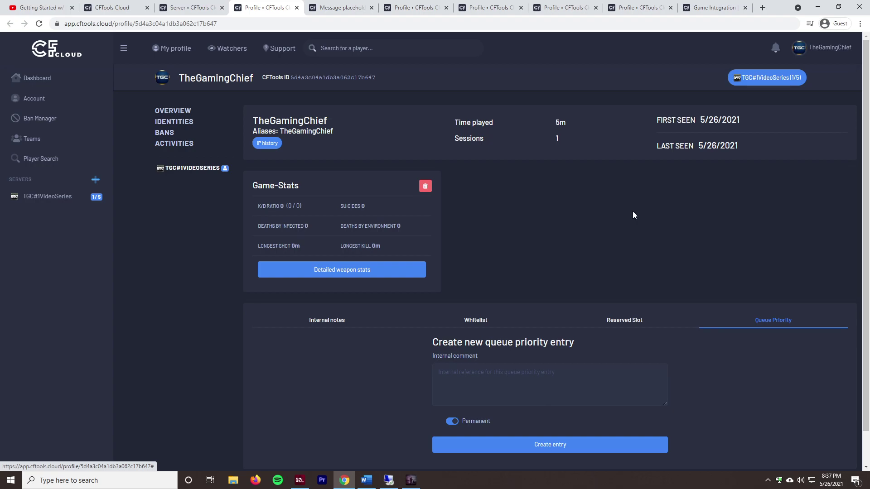
{"action": "triple_click", "coordinate": [377, 244]}
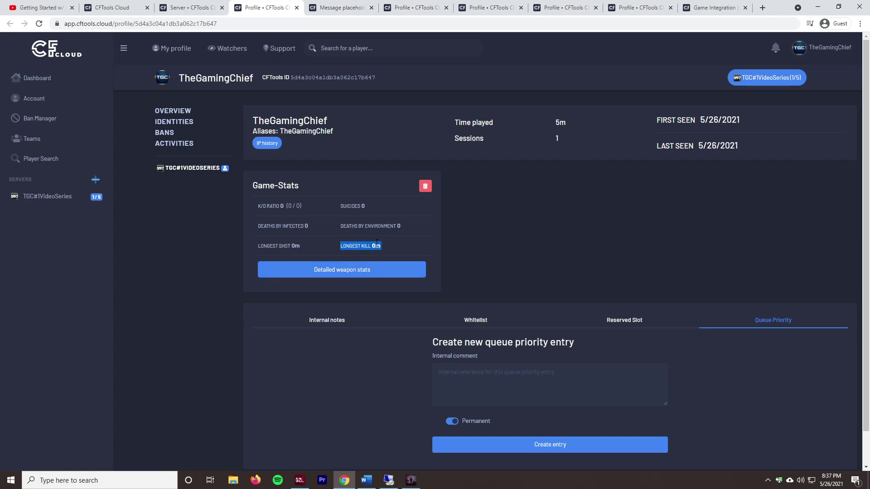